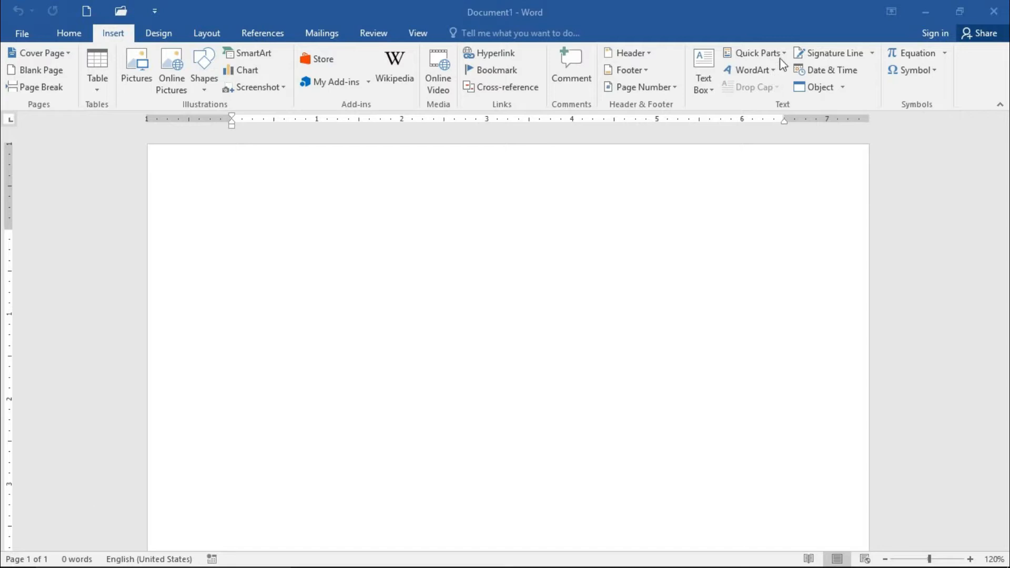
# Step: Open the Building Blocks Organizer, preview several built-in cover page designs and select the Whisp cover page
pyautogui.click(780, 55)
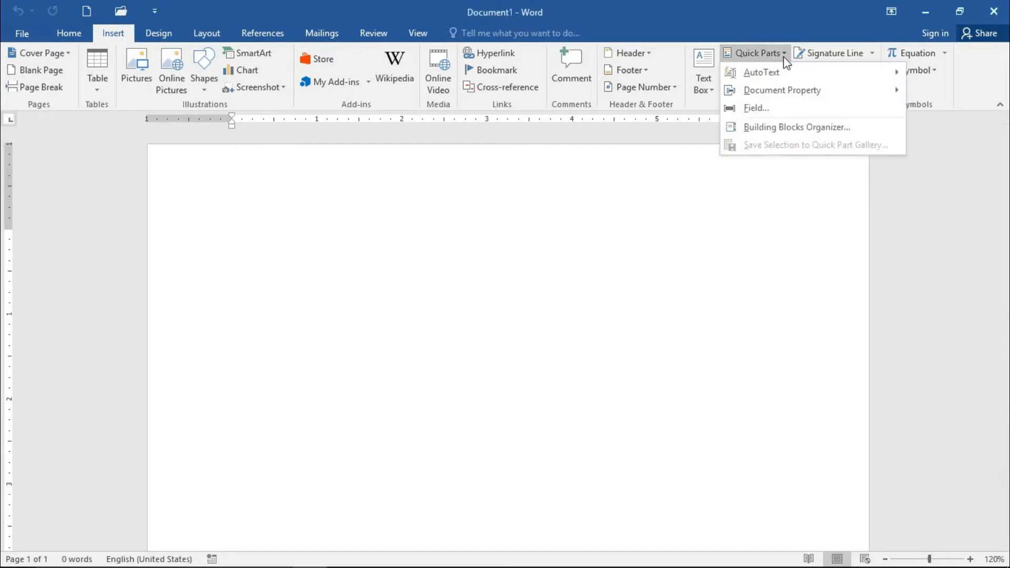
pyautogui.click(775, 128)
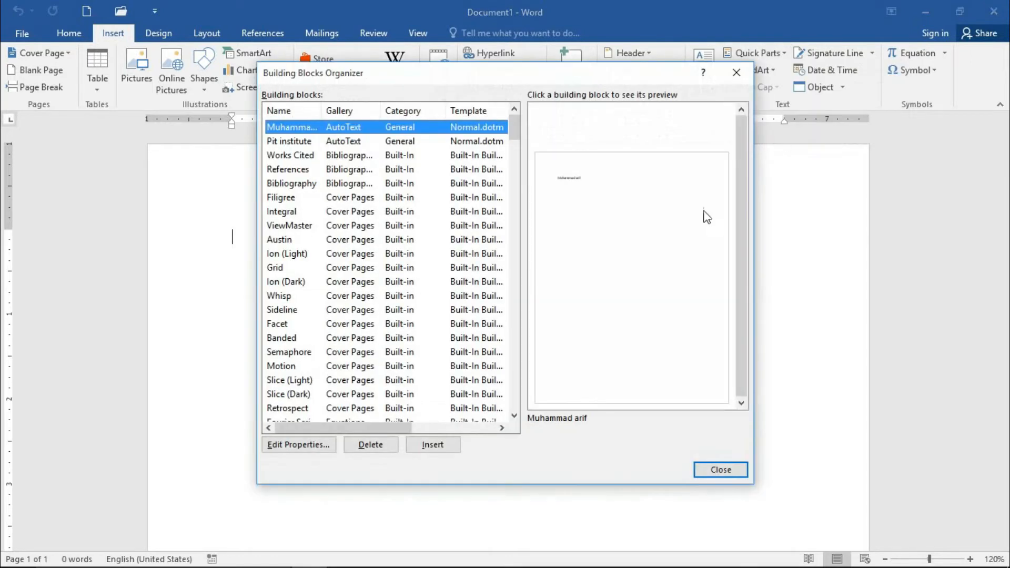
pyautogui.click(290, 239)
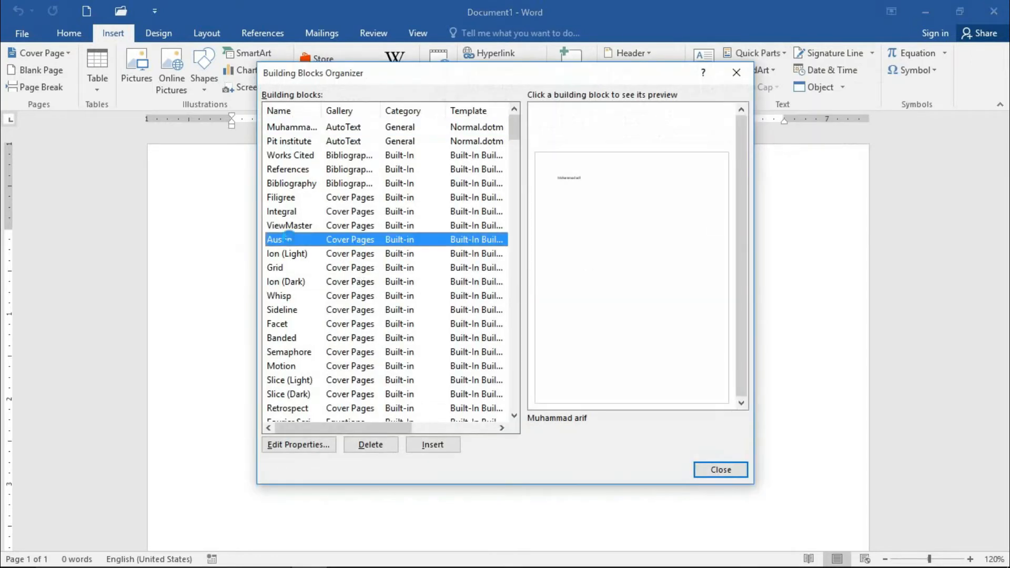
pyautogui.click(290, 281)
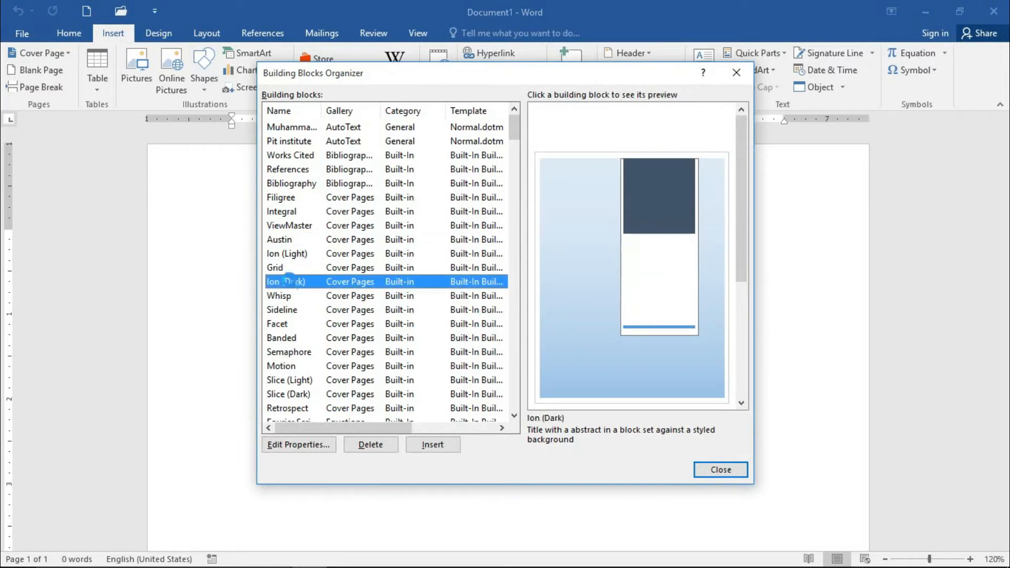
pyautogui.click(290, 269)
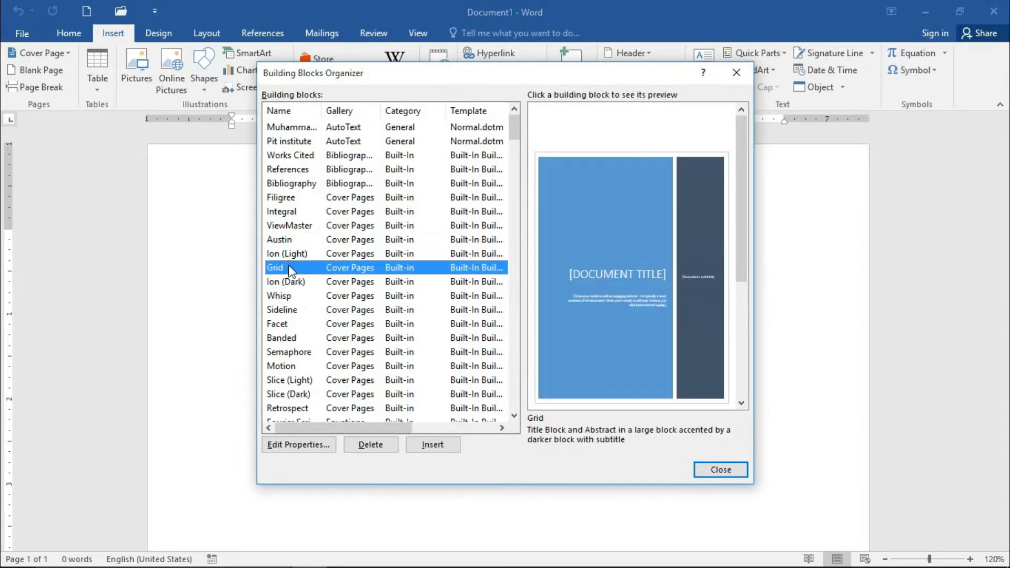
pyautogui.click(310, 324)
pyautogui.click(299, 311)
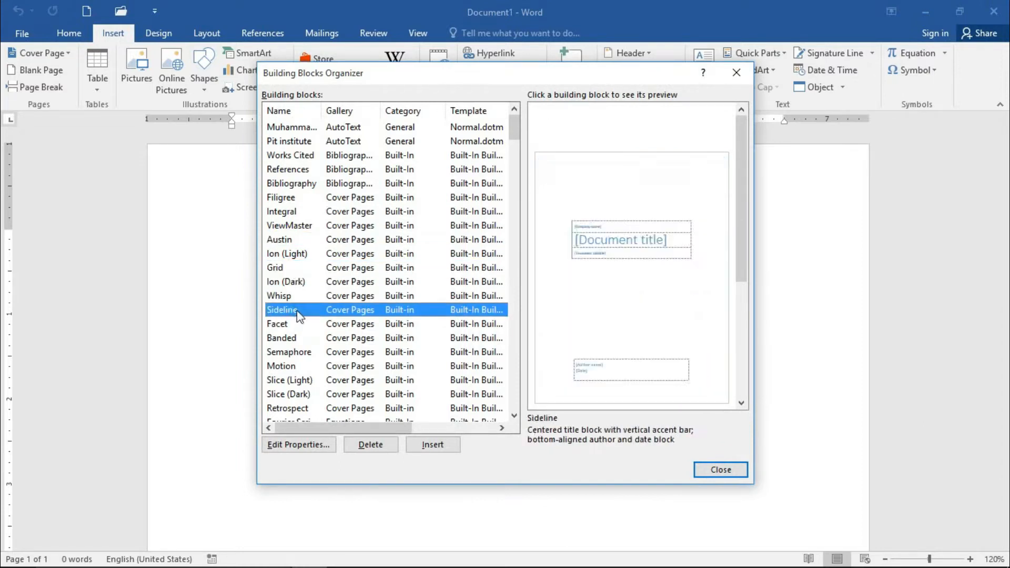
pyautogui.click(318, 282)
pyautogui.click(321, 296)
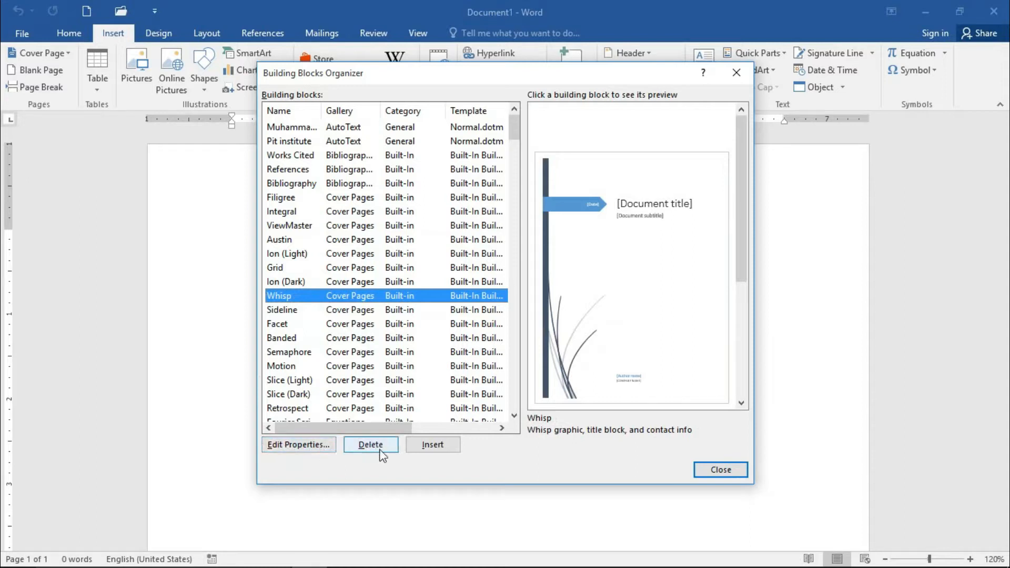
# Step: Edit the properties of the Whisp building block, keeping its name, and redefine the entry
pyautogui.click(293, 449)
pyautogui.click(499, 216)
pyautogui.moveTo(500, 216); pyautogui.dragTo(445, 217)
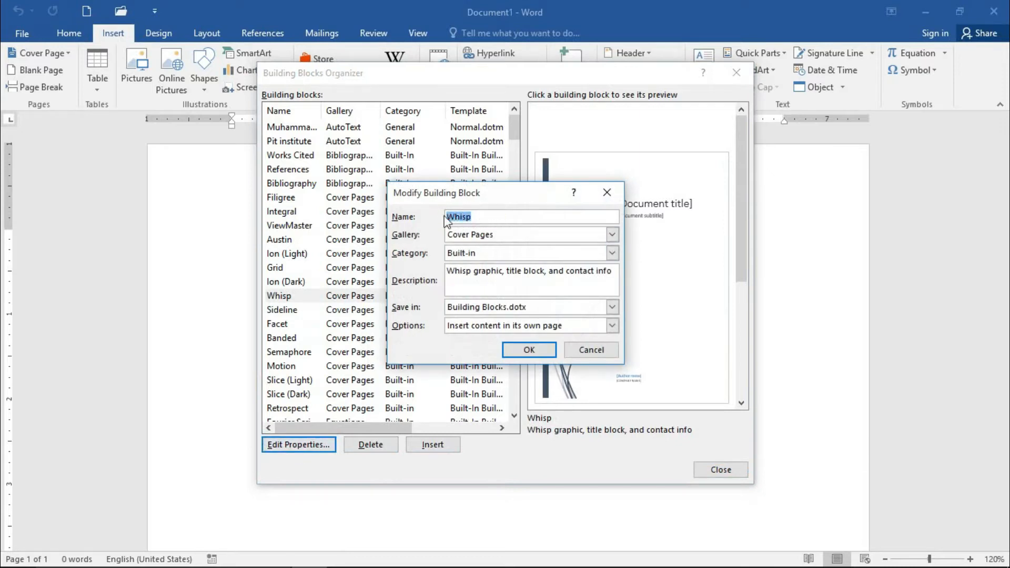
pyautogui.click(509, 217)
pyautogui.click(539, 352)
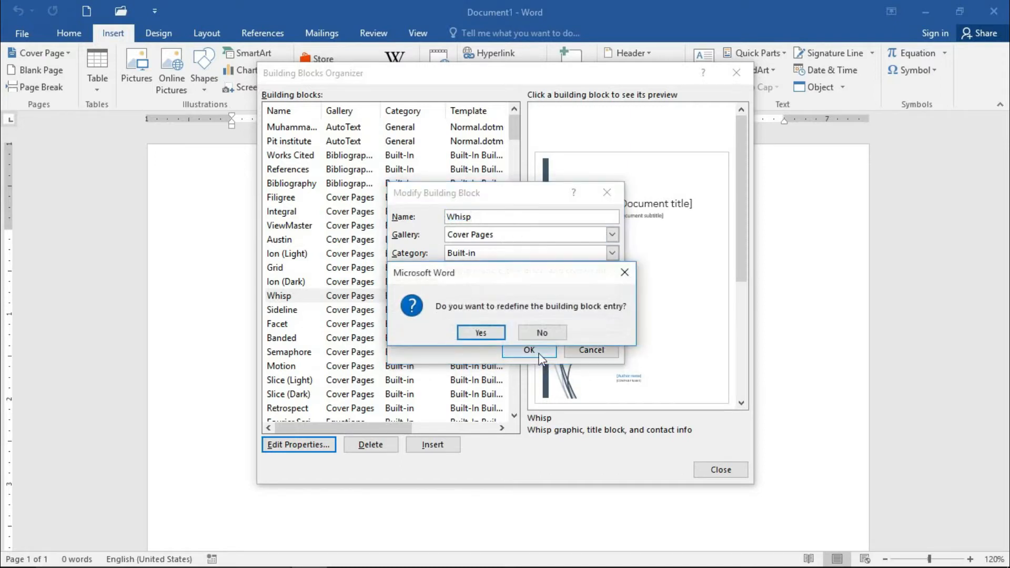
pyautogui.click(461, 331)
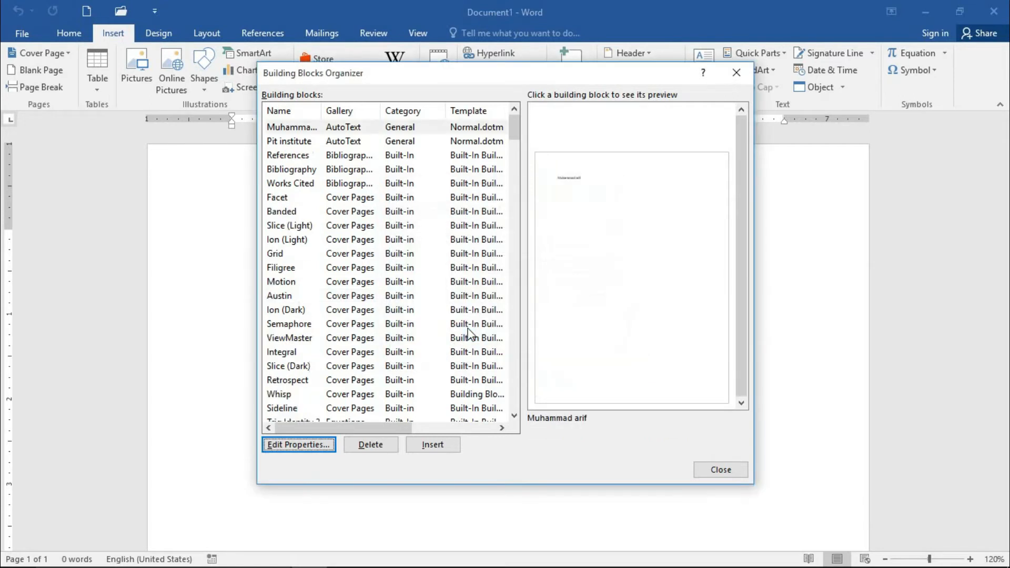
# Step: Insert the Whisp cover page from the building blocks into the document
pyautogui.click(292, 256)
pyautogui.click(389, 394)
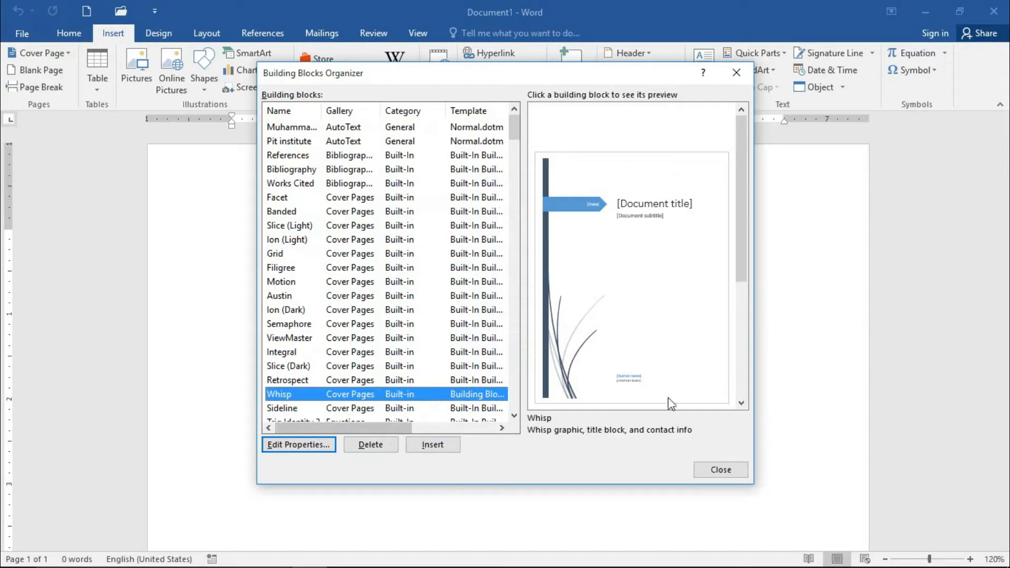
pyautogui.click(429, 448)
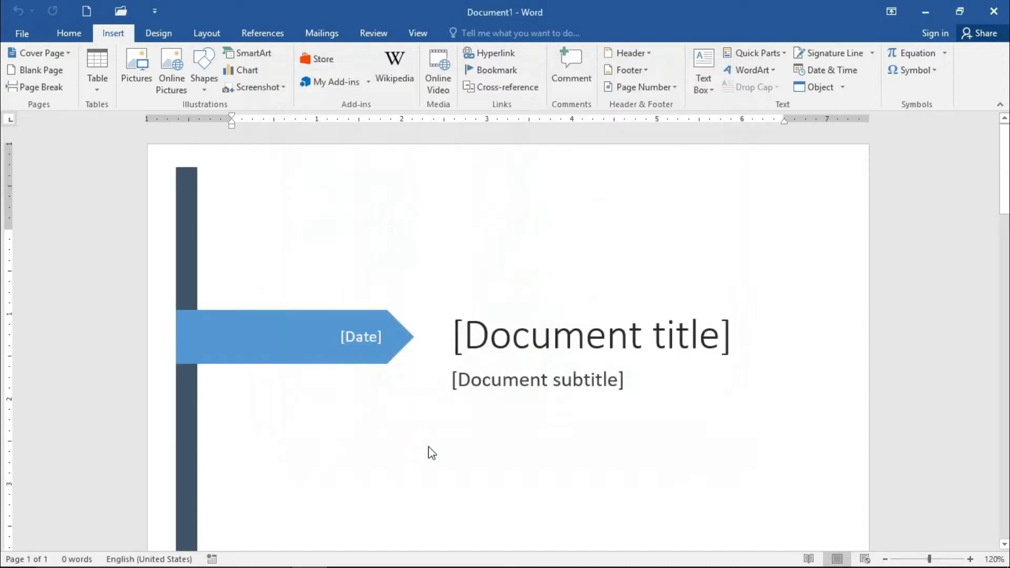
# Step: Set the date in the cover page's blue arrow to 10/29/2020
pyautogui.click(375, 336)
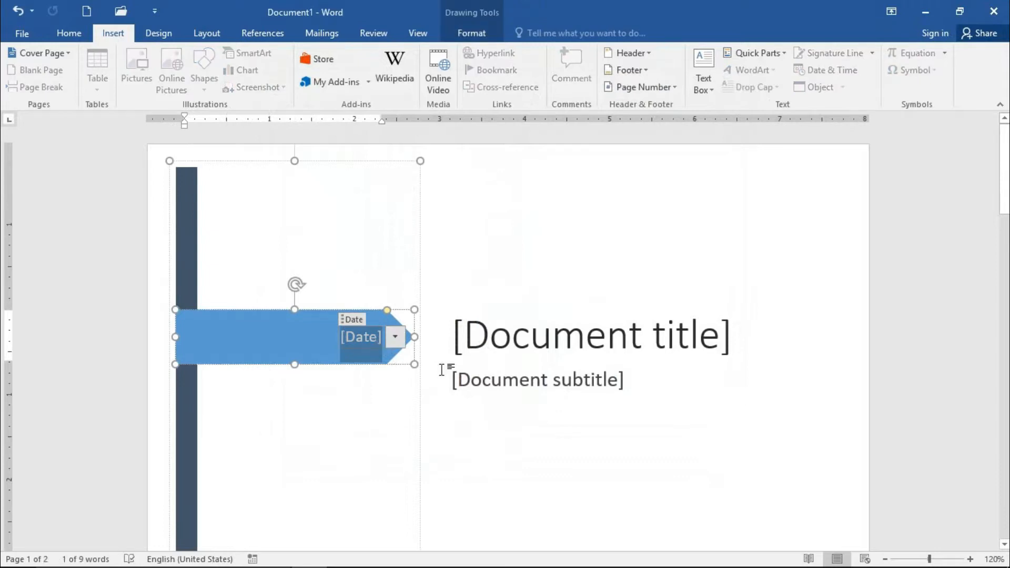
pyautogui.click(349, 320)
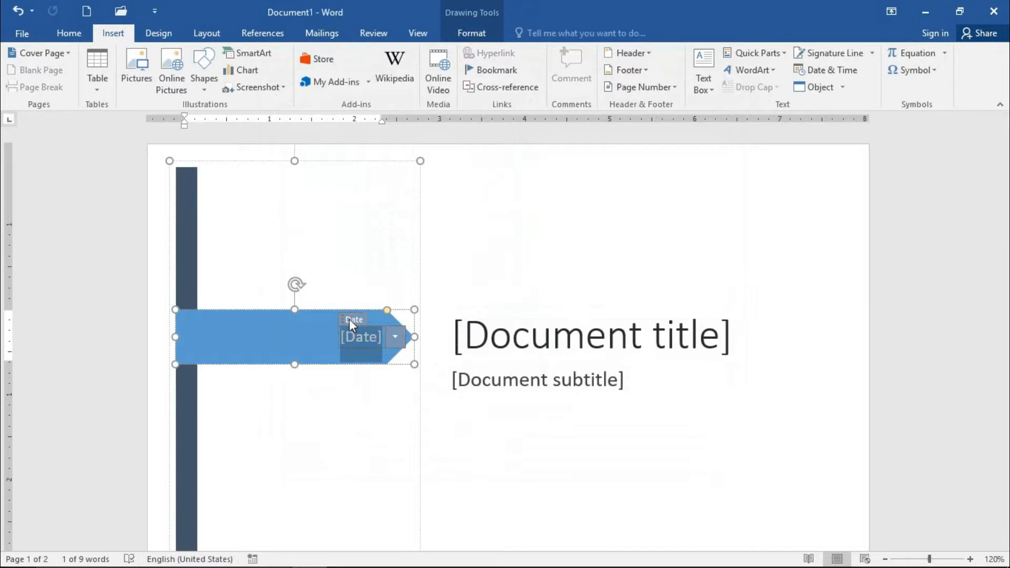
pyautogui.click(369, 345)
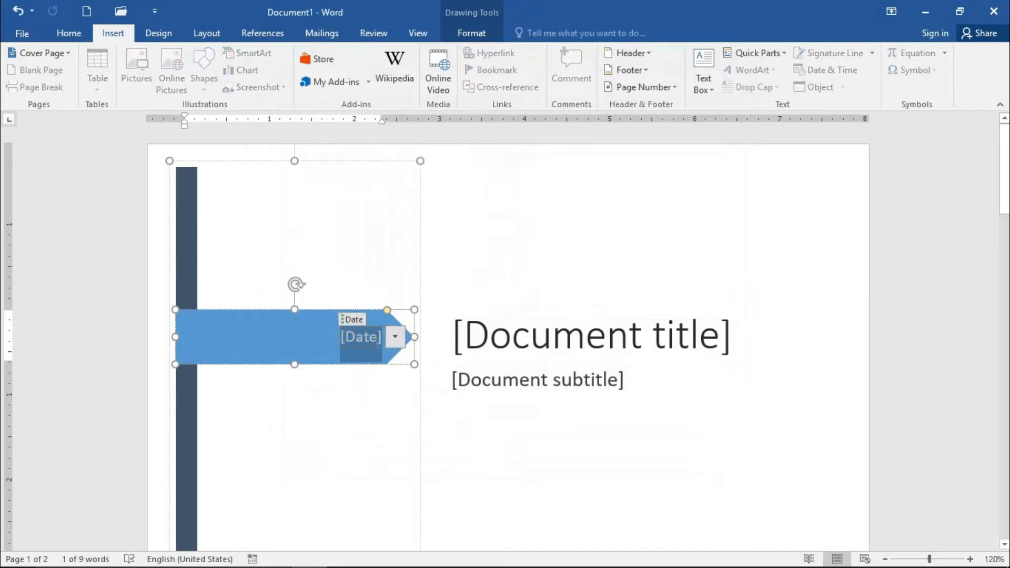
pyautogui.click(375, 343)
pyautogui.click(376, 342)
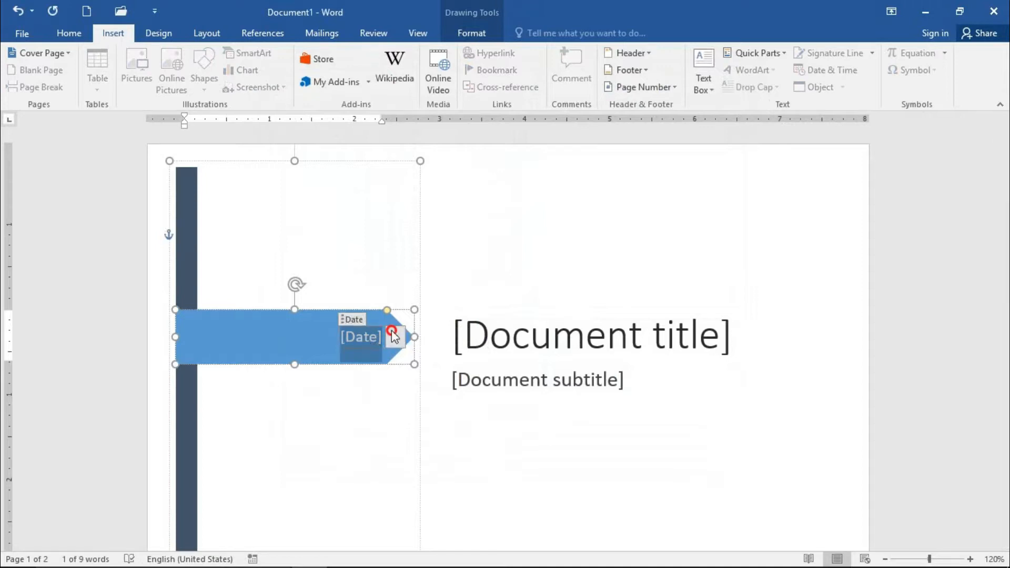
pyautogui.click(395, 337)
pyautogui.click(335, 460)
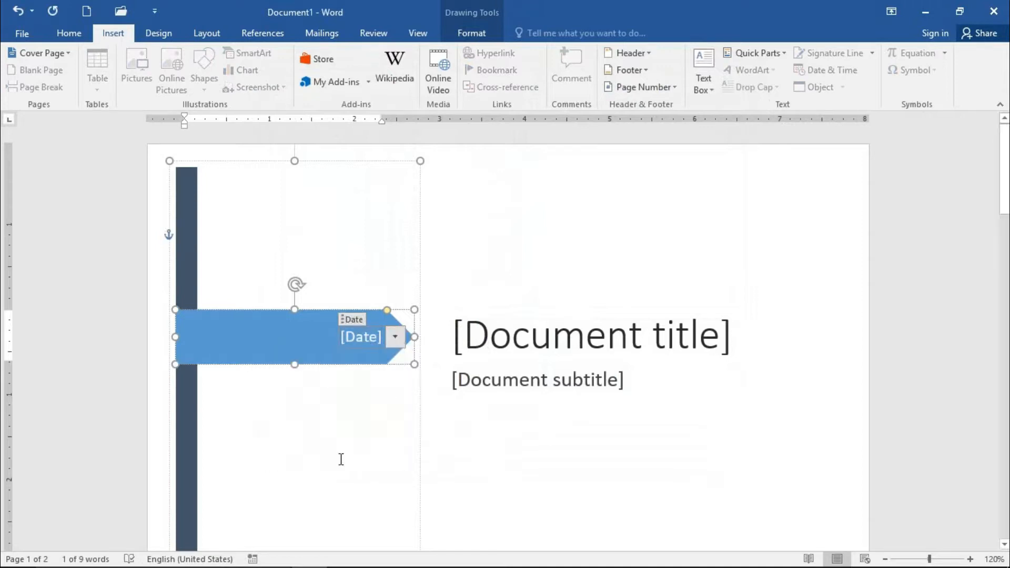
# Step: Replace the document title placeholder on the cover page with "ENg notes"
pyautogui.click(556, 339)
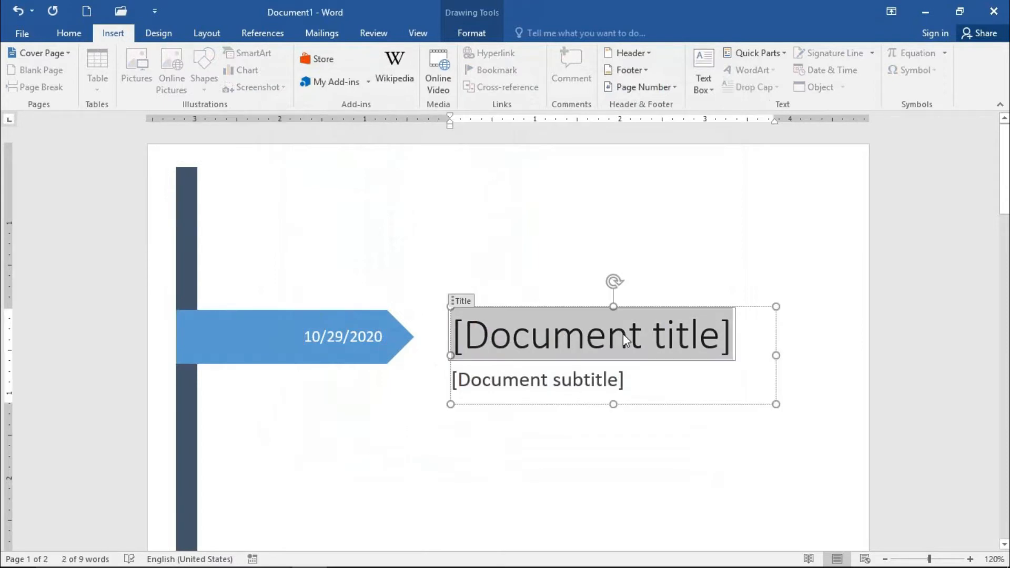
pyautogui.write('EN')
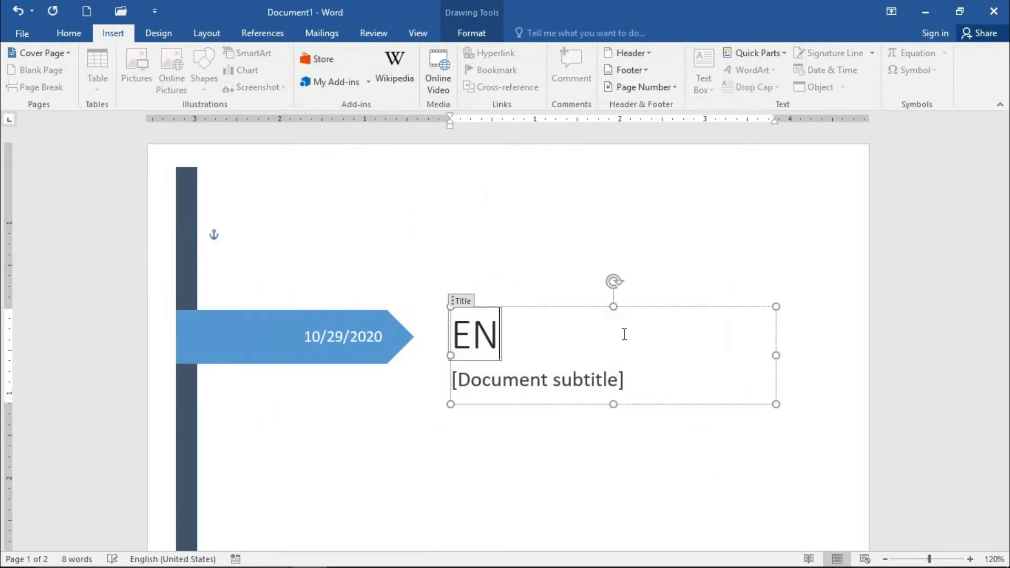
pyautogui.write('g')
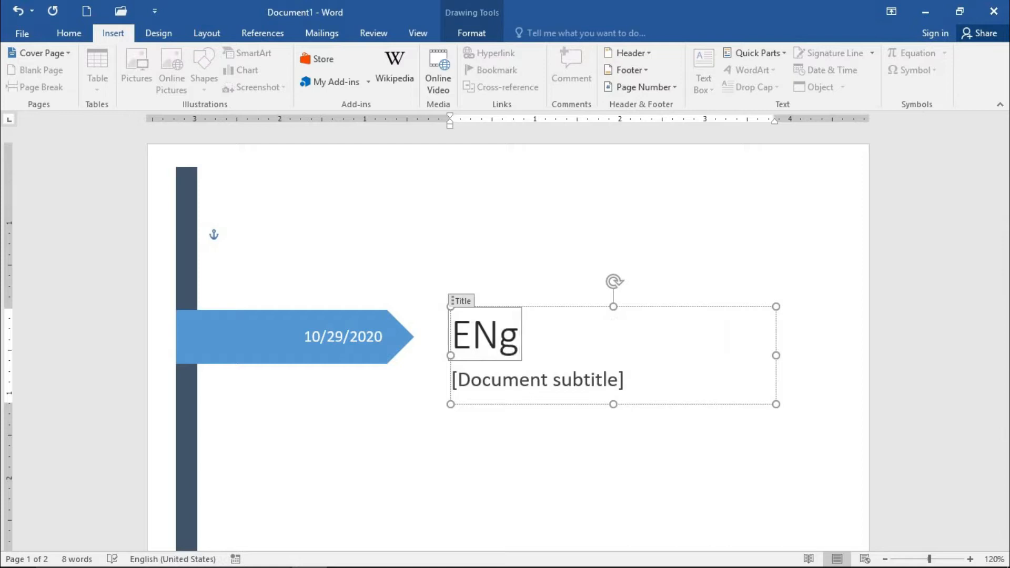
pyautogui.write(' notes')
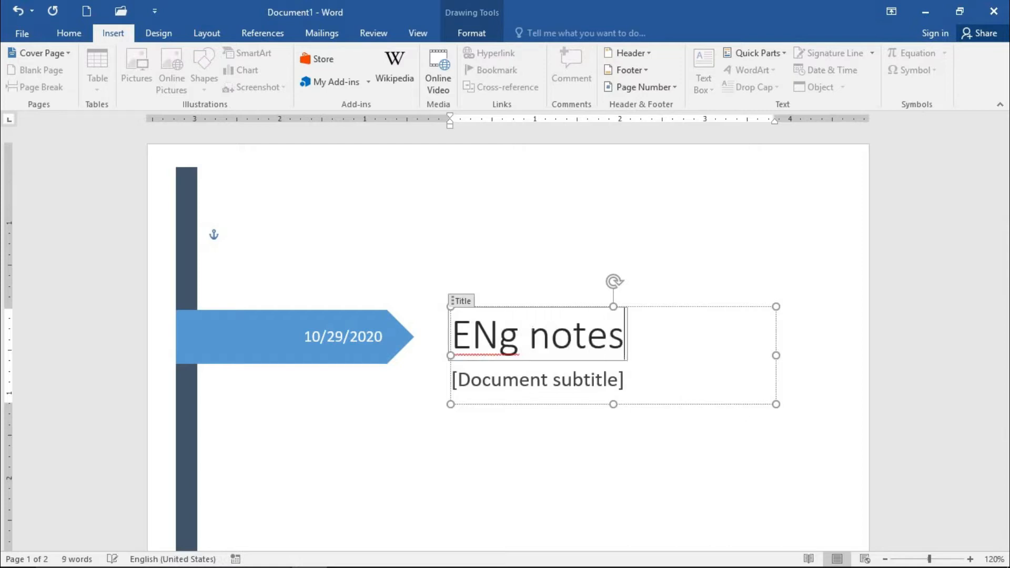
# Step: Replace the document subtitle placeholder on the cover page with "Words meaning"
pyautogui.click(573, 386)
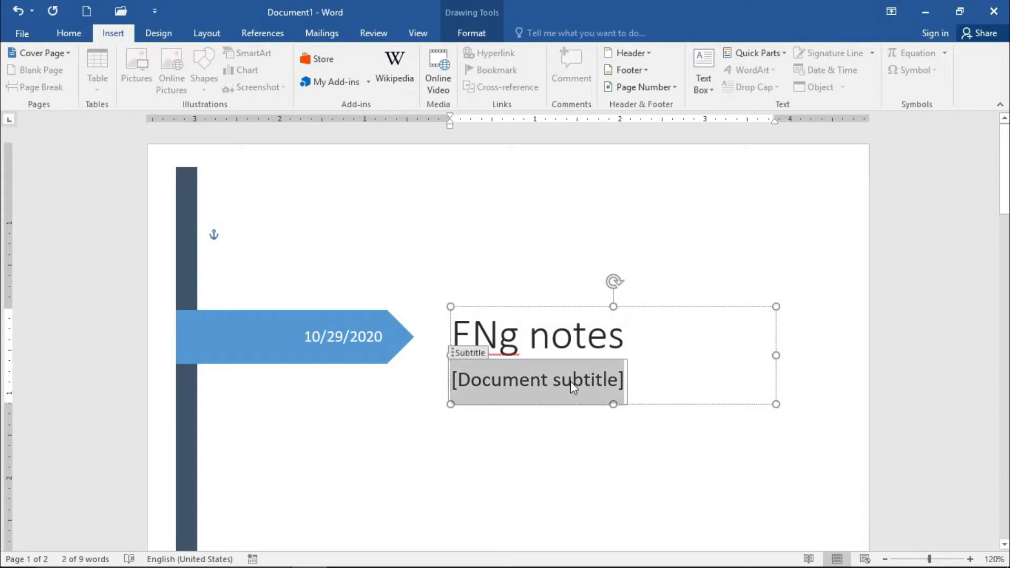
pyautogui.write('words')
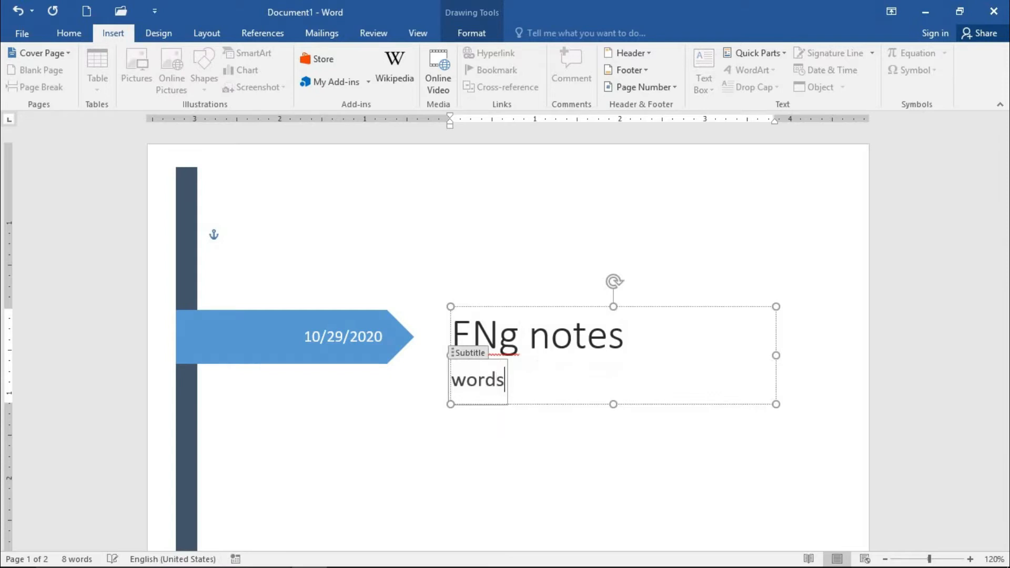
pyautogui.write(' meanng')
pyautogui.press('BackSpace')
pyautogui.press('BackSpace')
pyautogui.write('ing')
pyautogui.click(610, 451)
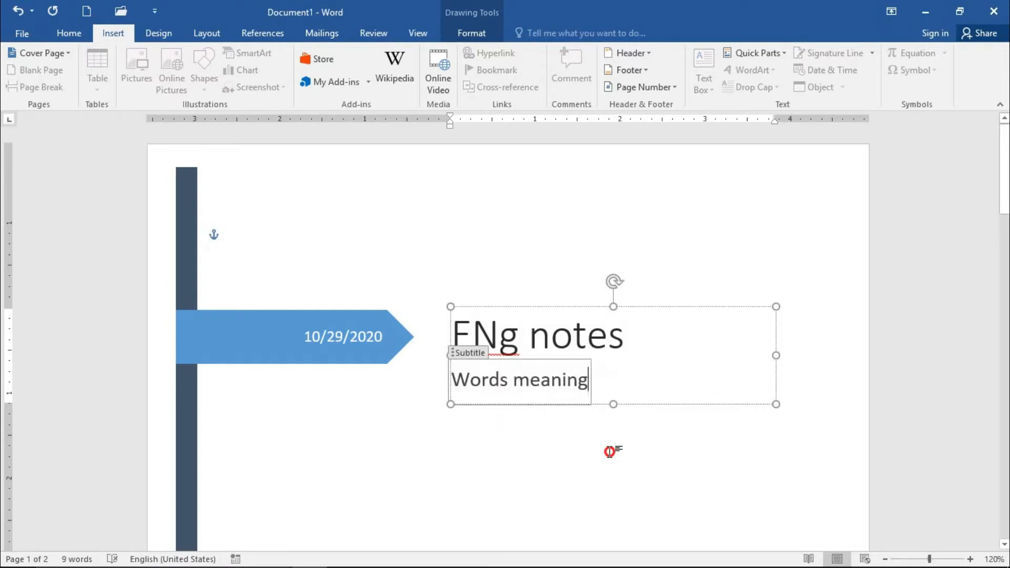
# Step: Fill in the company name placeholder below the author on the cover page with "PESHAWAR BOARD"
pyautogui.scroll(-6, 468, 396)
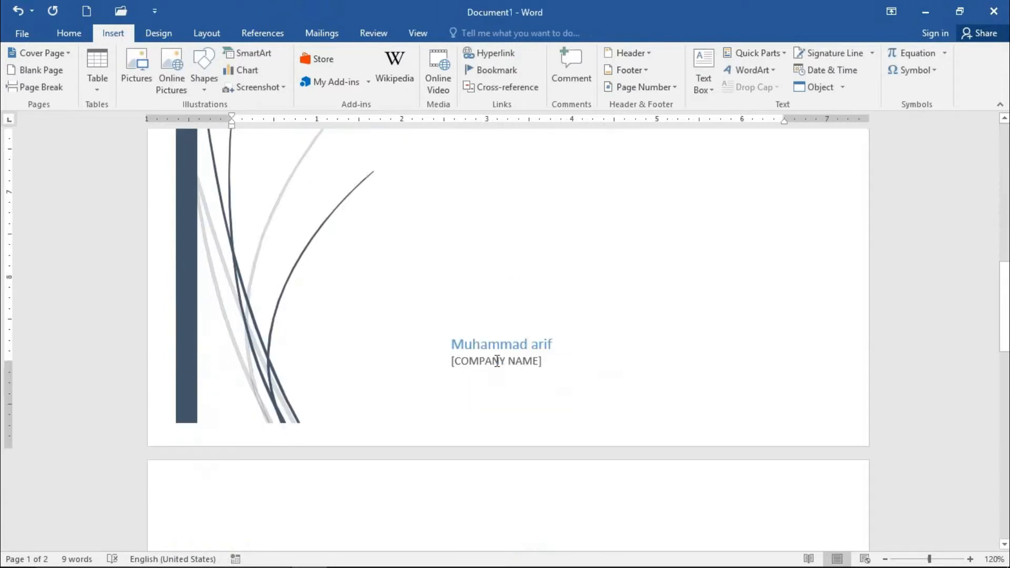
pyautogui.click(500, 345)
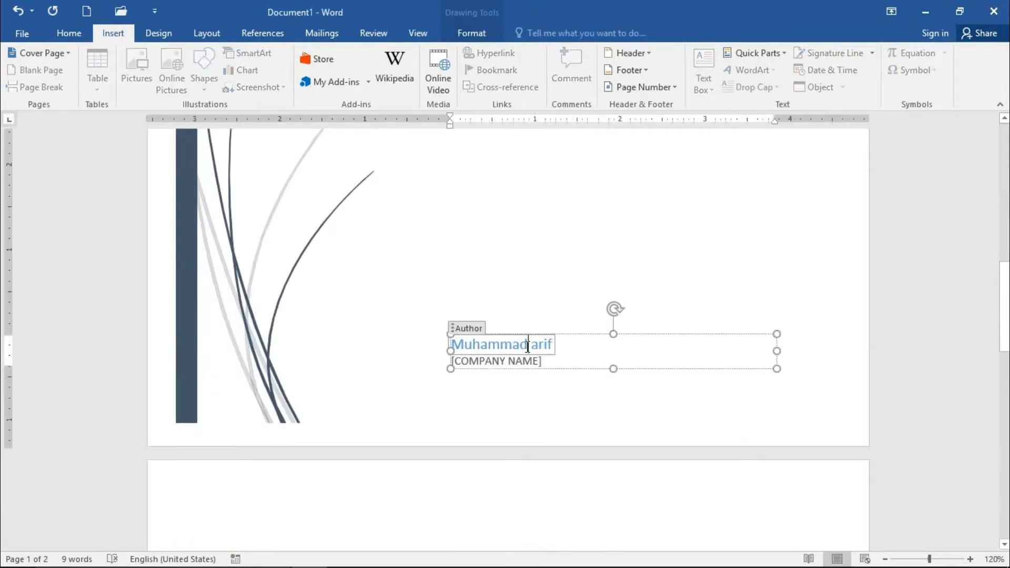
pyautogui.click(525, 400)
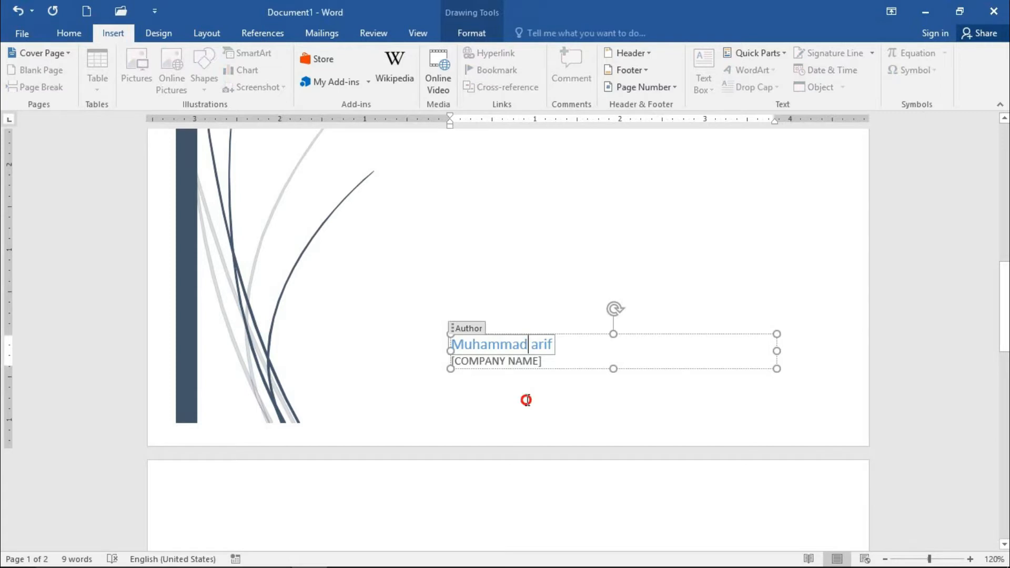
pyautogui.click(525, 363)
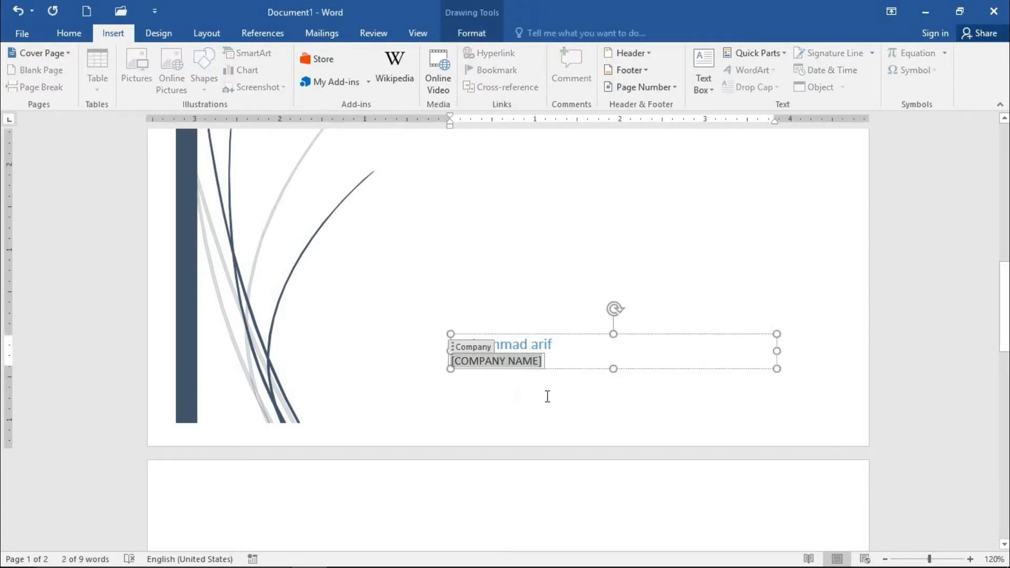
pyautogui.write('PESHAWAR BOARD')
pyautogui.click(408, 424)
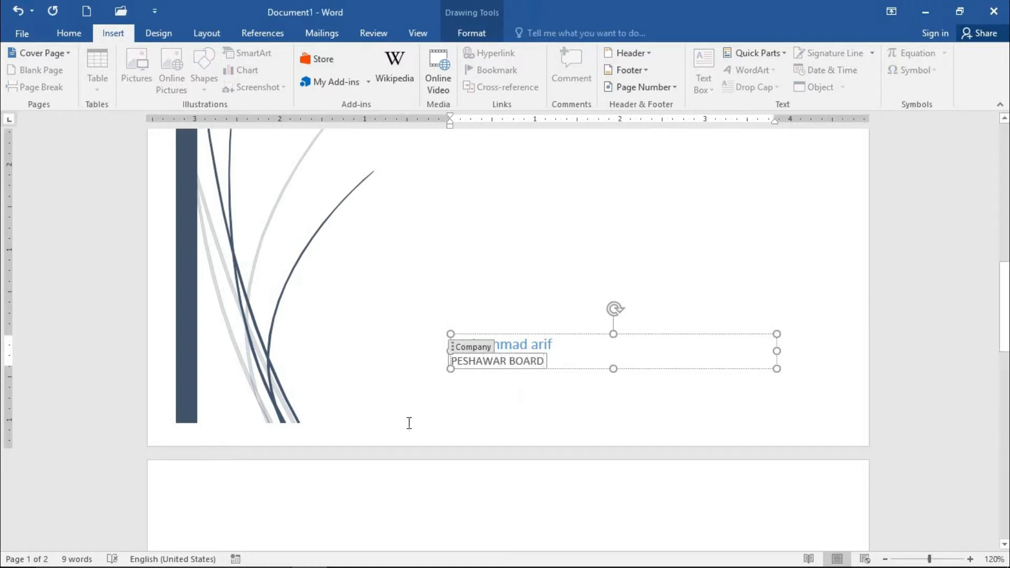
pyautogui.scroll(7, 490, 386)
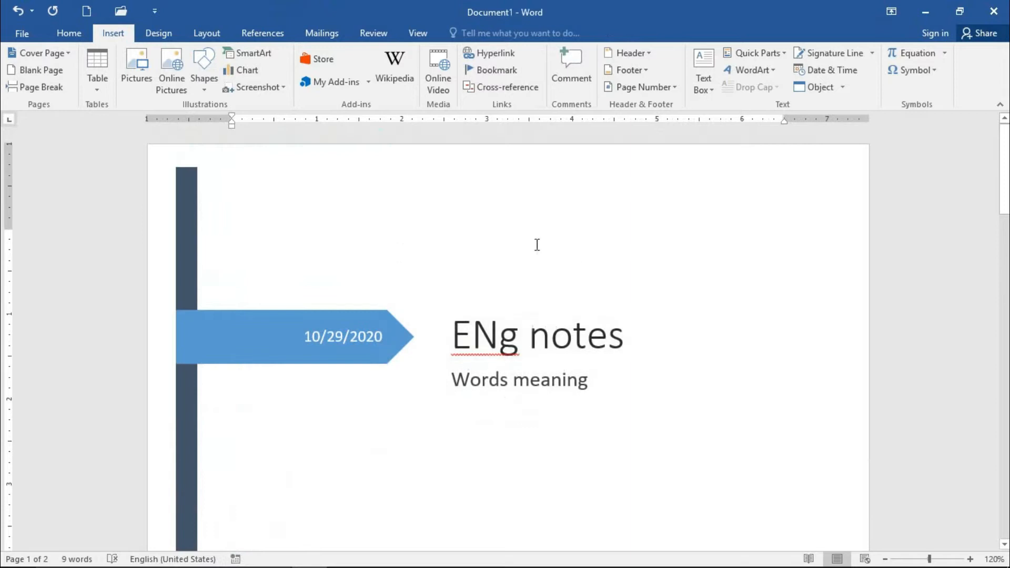
pyautogui.rightClick(510, 343)
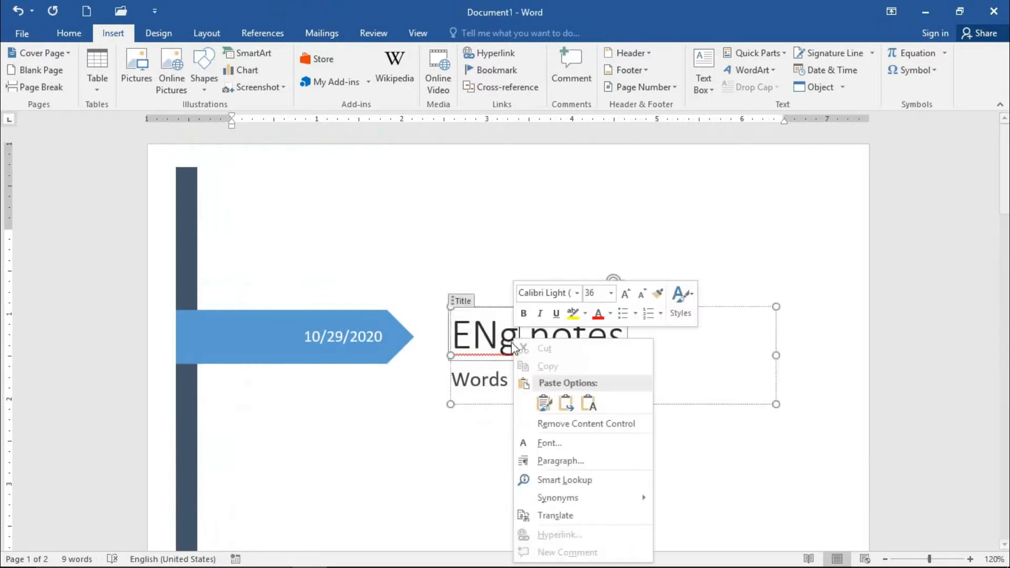
pyautogui.press('Escape')
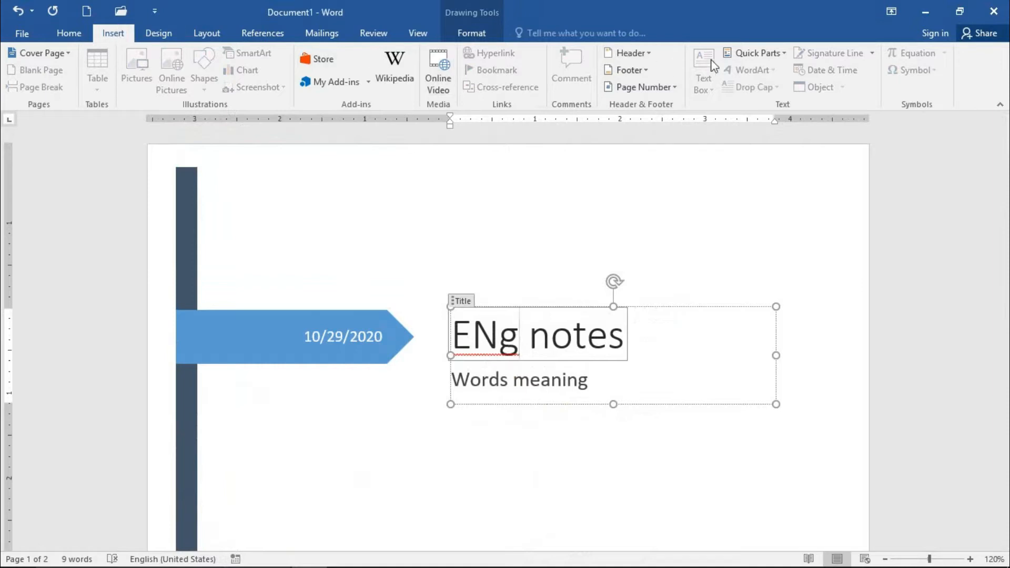
pyautogui.click(760, 52)
pyautogui.click(768, 129)
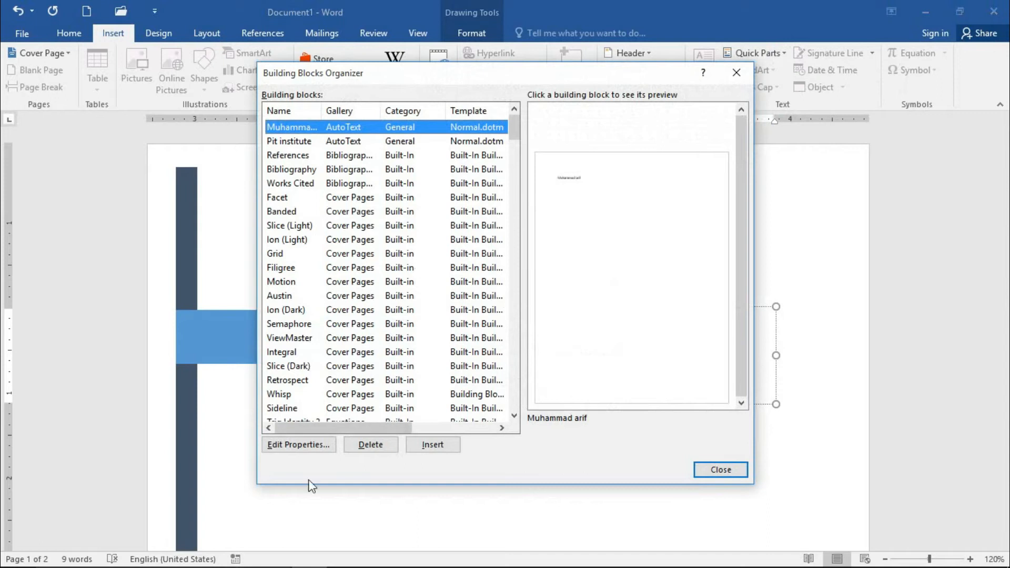
pyautogui.click(711, 477)
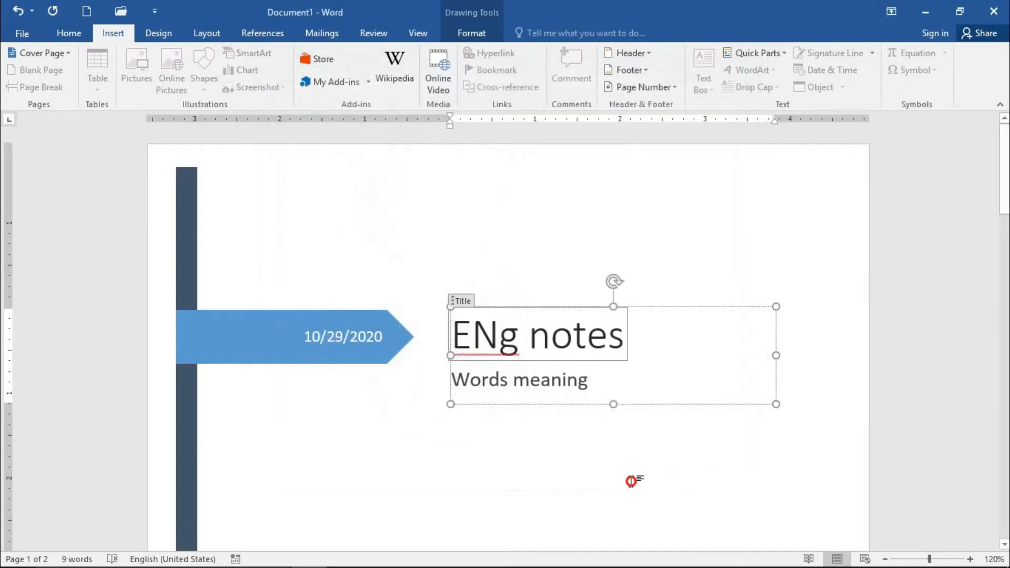
pyautogui.click(631, 481)
# Step: Delete the first AutoText entry, which holds a person's name, from the Building Blocks Organizer and close the organizer
pyautogui.click(778, 56)
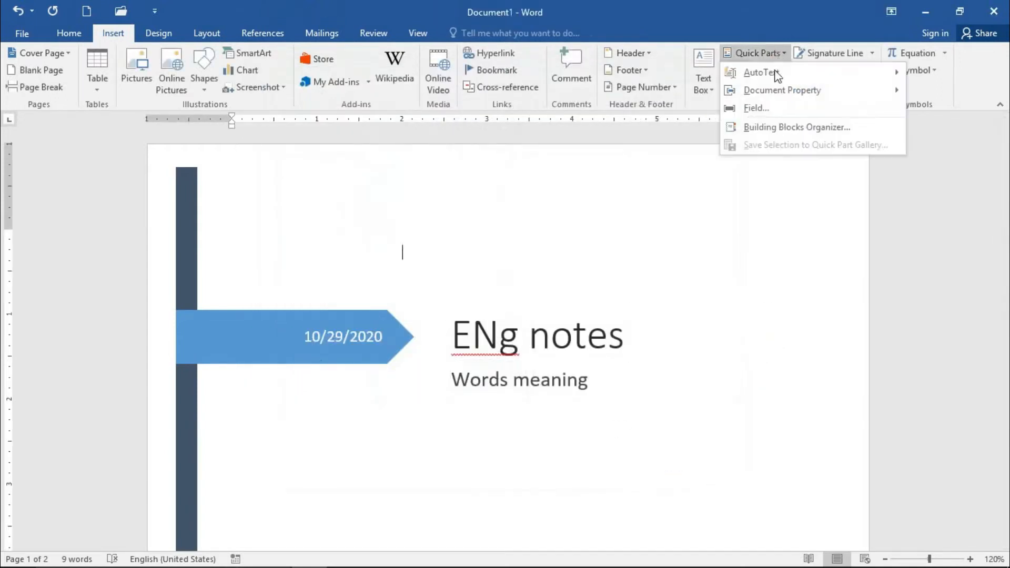
pyautogui.click(749, 128)
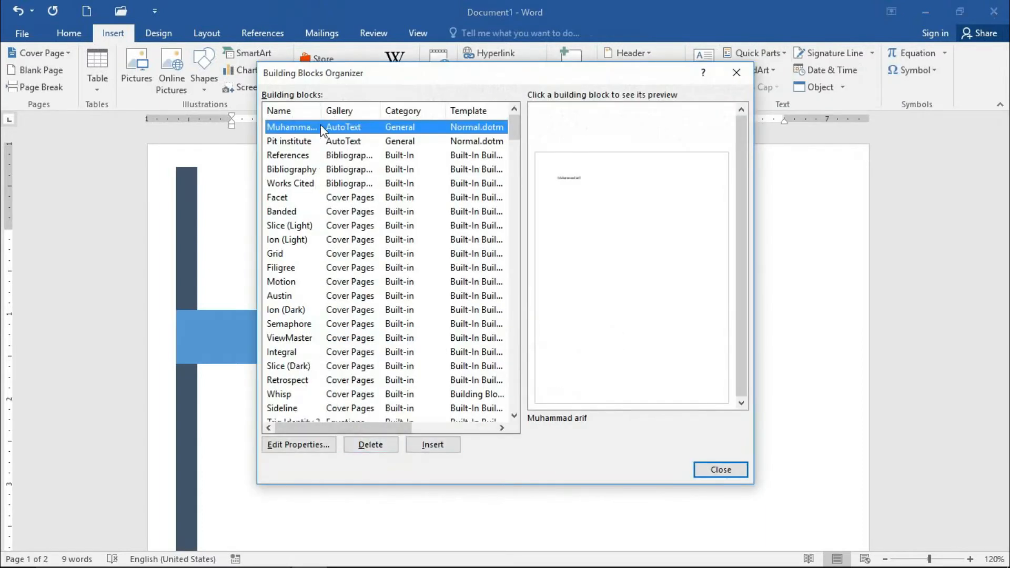
pyautogui.click(370, 444)
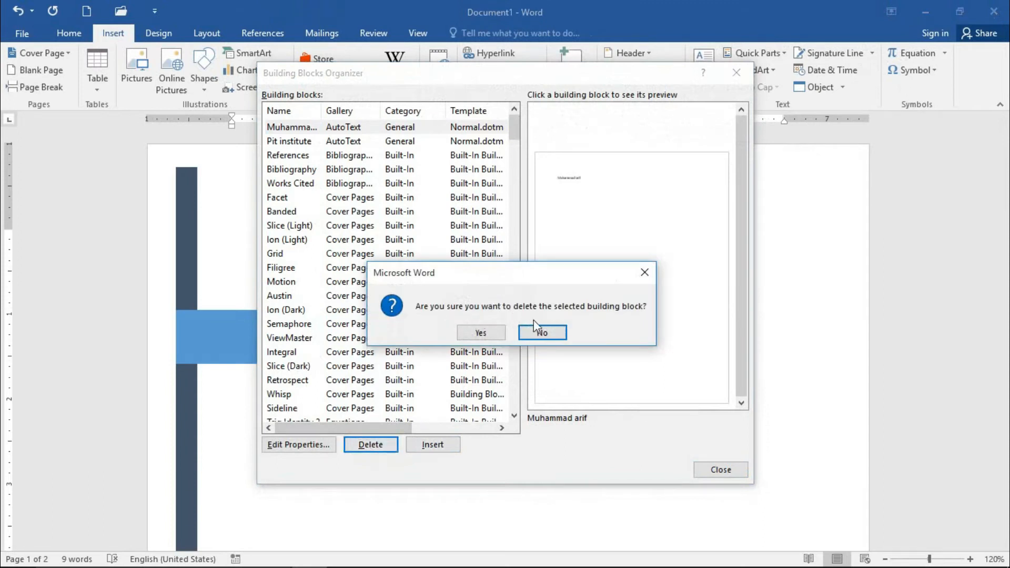
pyautogui.click(480, 333)
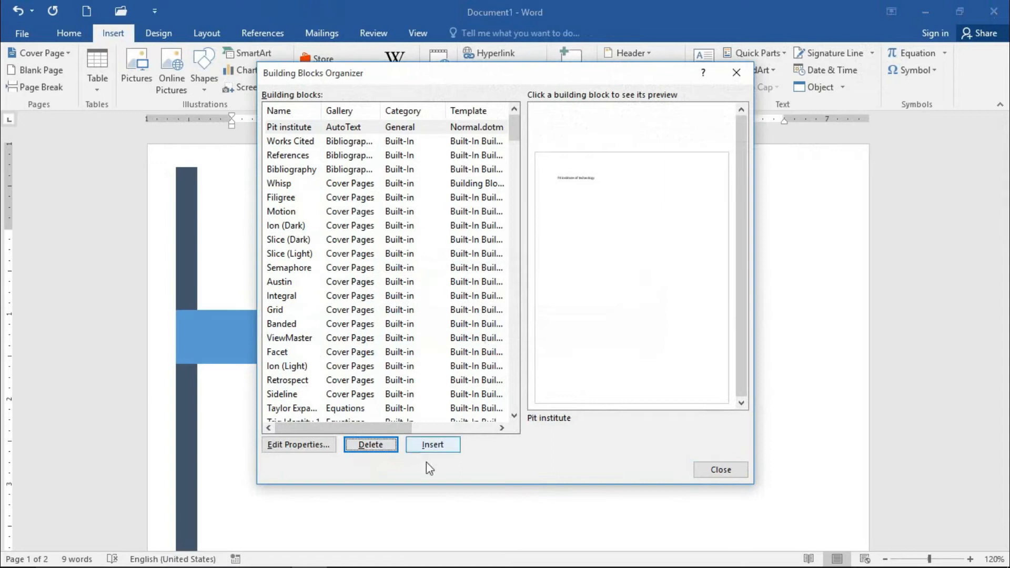
pyautogui.click(731, 75)
# Step: Preview the Retrospect and Ion (Light) cover pages and the Slice and Motion (Odd Page) footers in the Building Blocks Organizer
pyautogui.scroll(-3, 407, 400)
pyautogui.scroll(-6, 418, 413)
pyautogui.scroll(4, 417, 413)
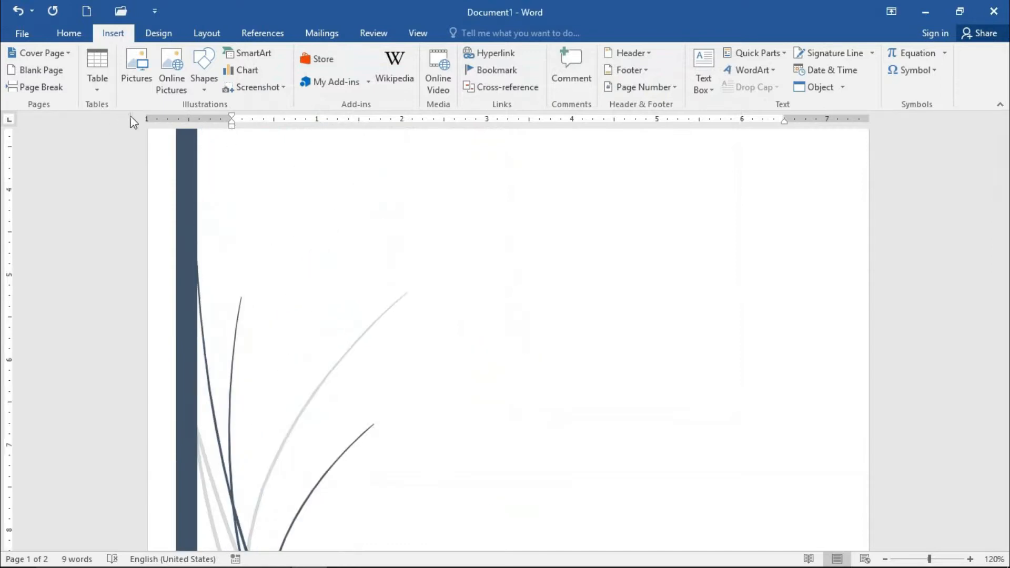
pyautogui.click(785, 53)
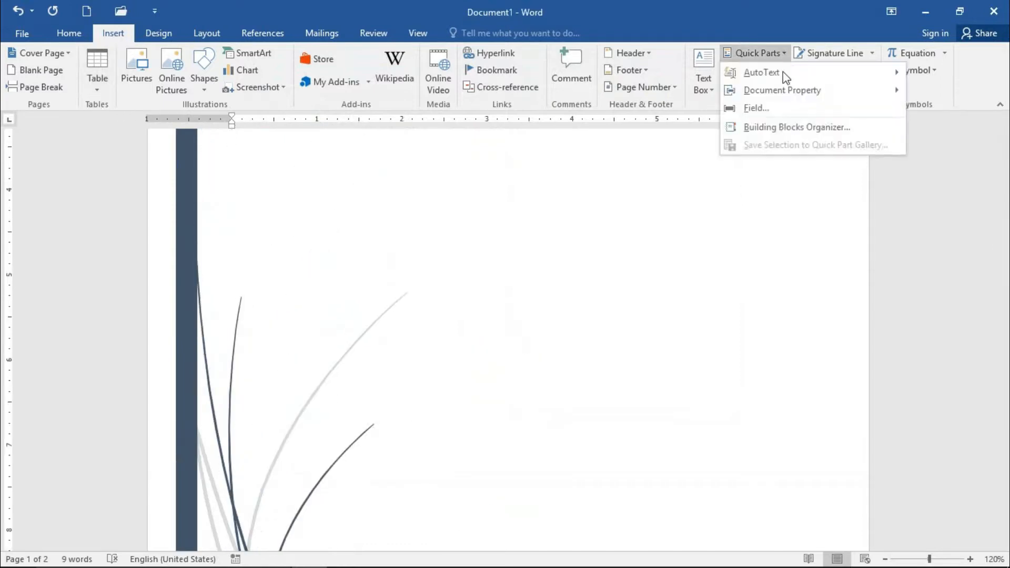
pyautogui.click(769, 126)
pyautogui.click(367, 380)
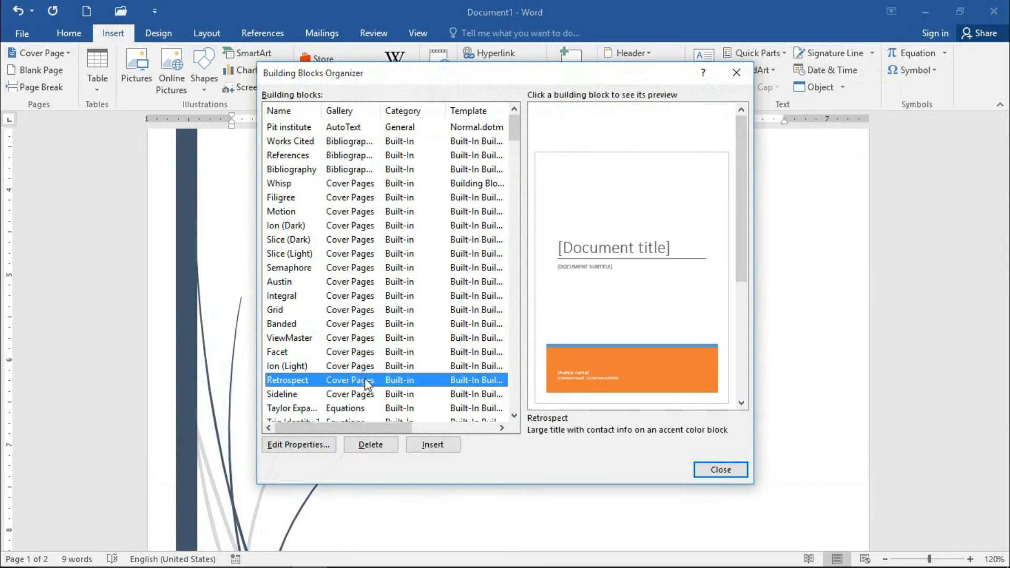
pyautogui.click(362, 365)
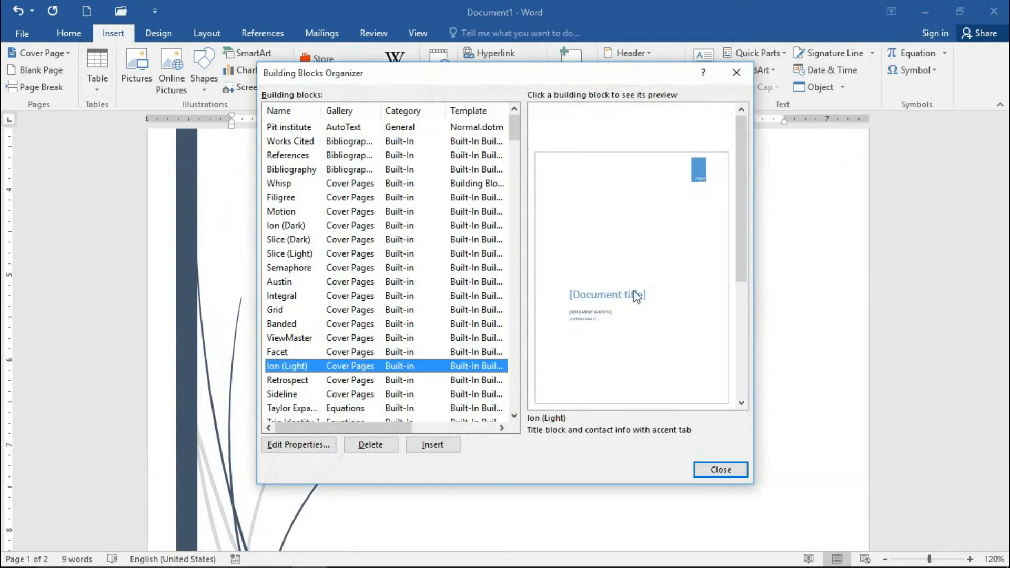
pyautogui.scroll(-6, 326, 358)
pyautogui.click(304, 367)
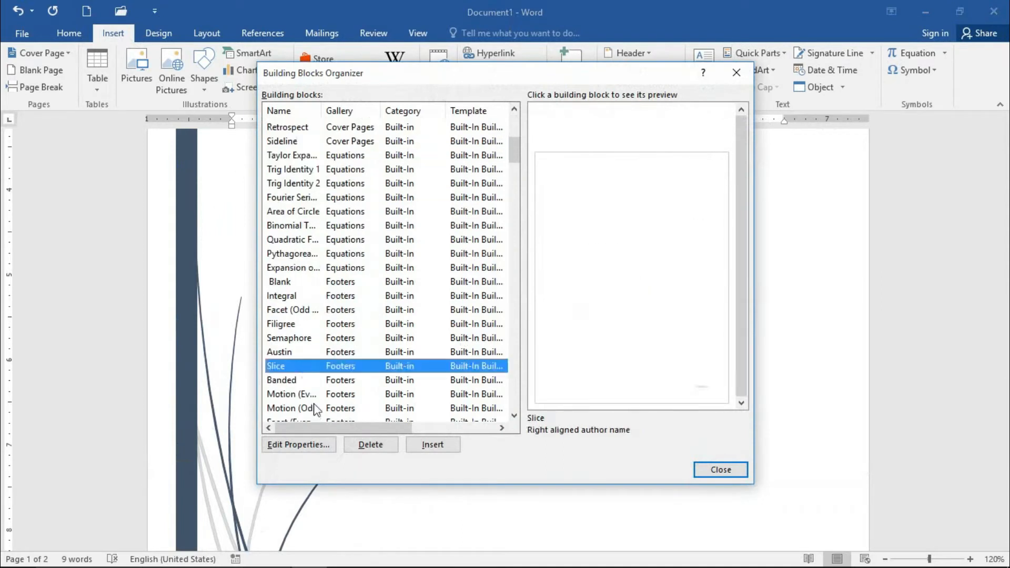
pyautogui.click(313, 405)
pyautogui.scroll(-4, 327, 403)
pyautogui.scroll(-3, 333, 400)
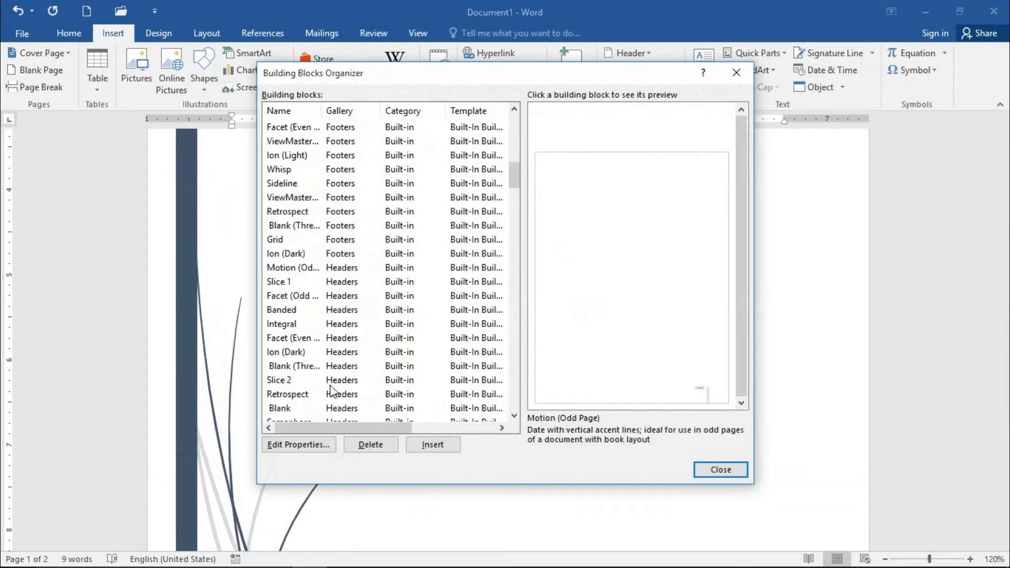
# Step: Preview the Facet (Even Page) header building block, view its properties without changes, and close the organizer
pyautogui.click(319, 311)
pyautogui.click(316, 337)
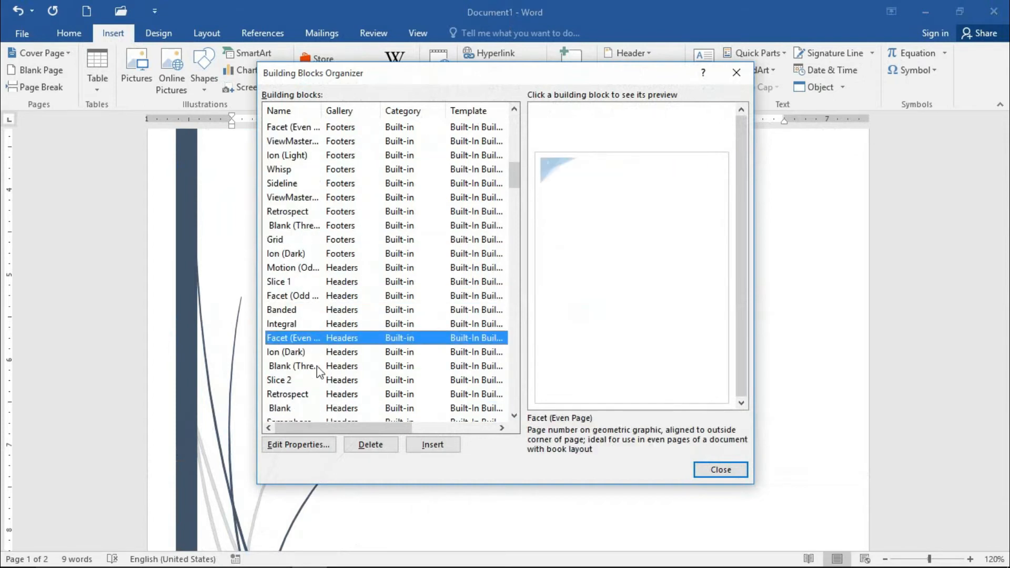
pyautogui.click(316, 446)
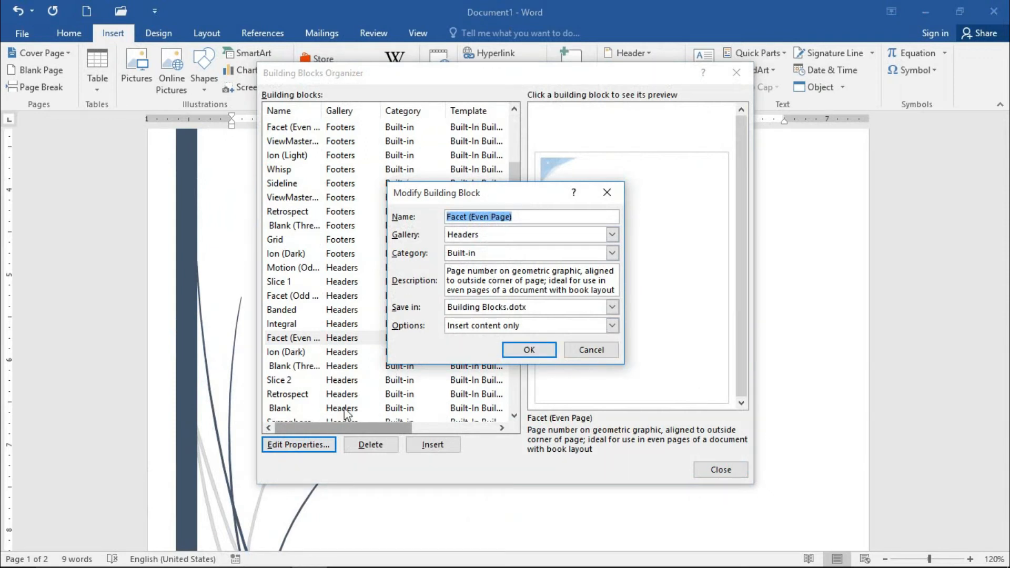
pyautogui.click(591, 351)
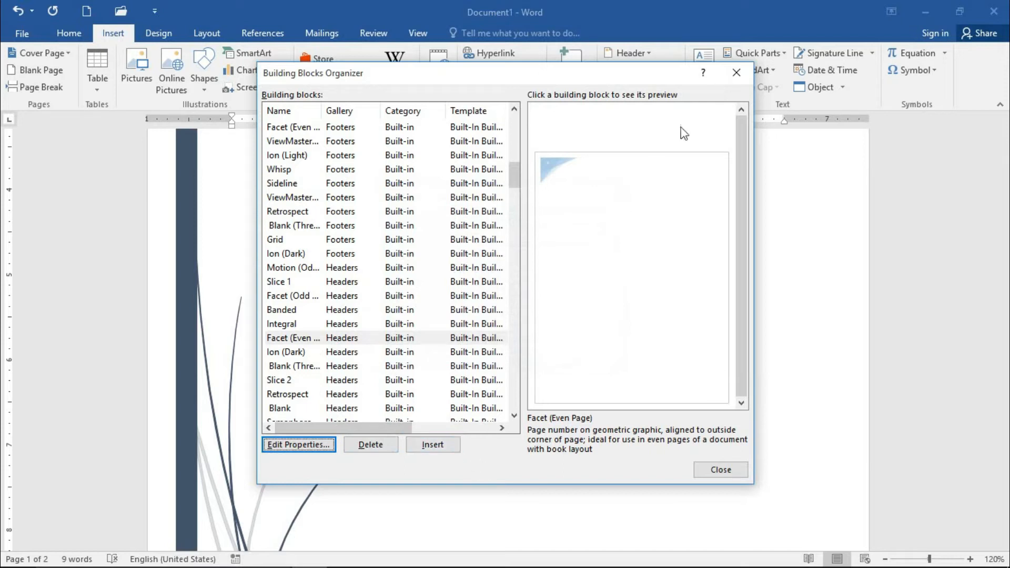
pyautogui.click(732, 470)
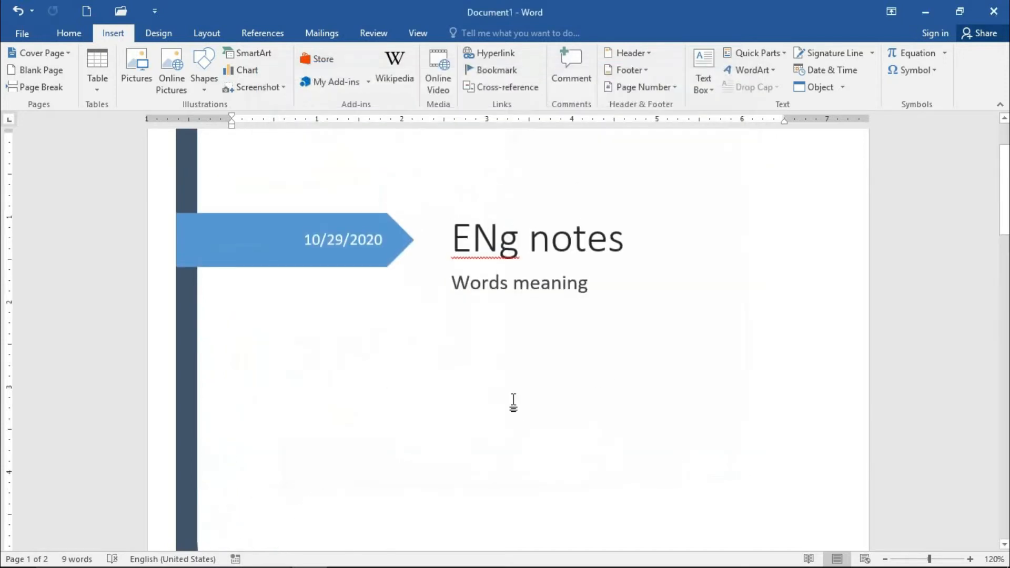
# Step: Create a new blank document and insert WordArt in the dark style with blue shadow from the gallery's third row
pyautogui.click(88, 9)
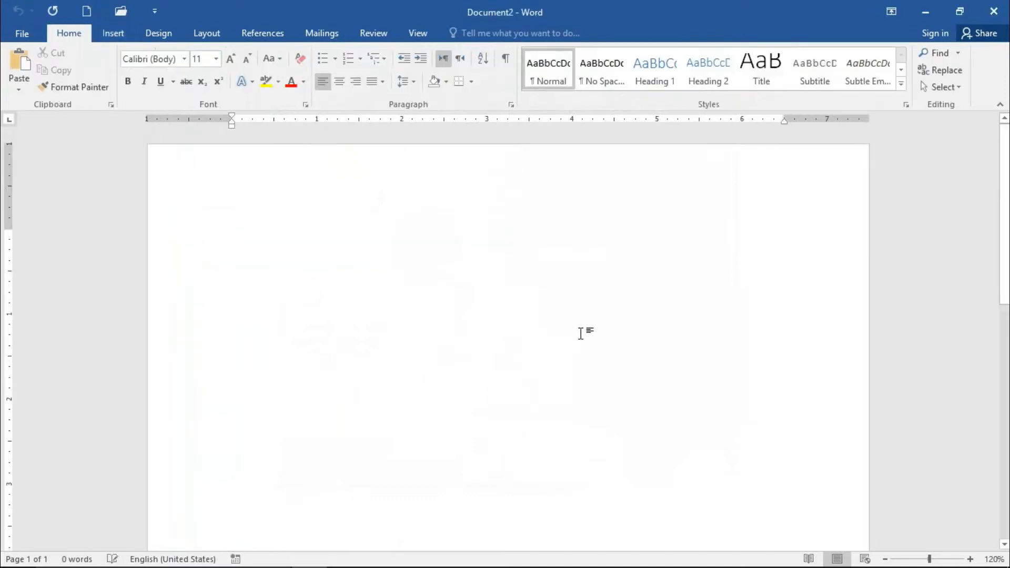
pyautogui.click(112, 33)
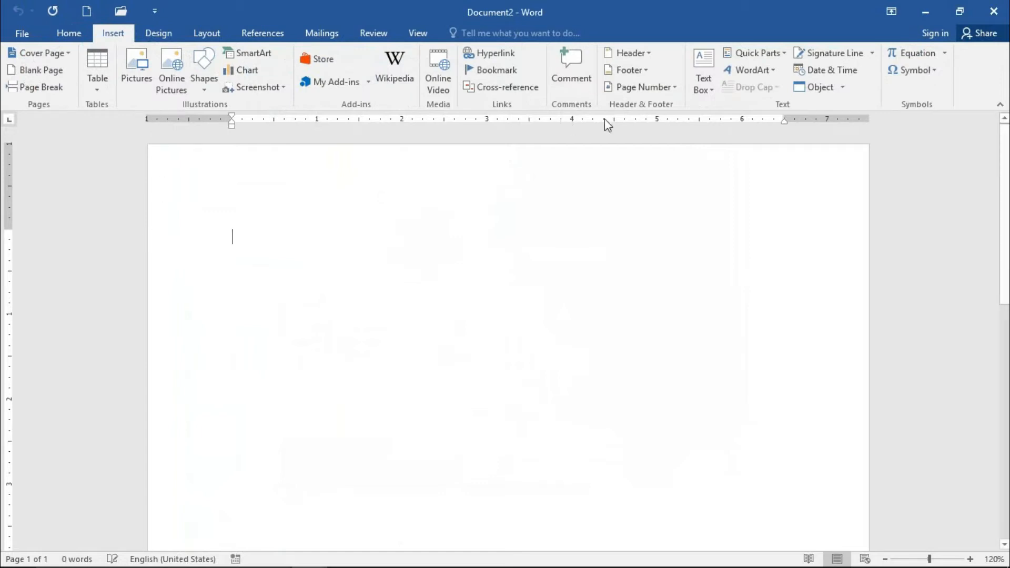
pyautogui.click(768, 68)
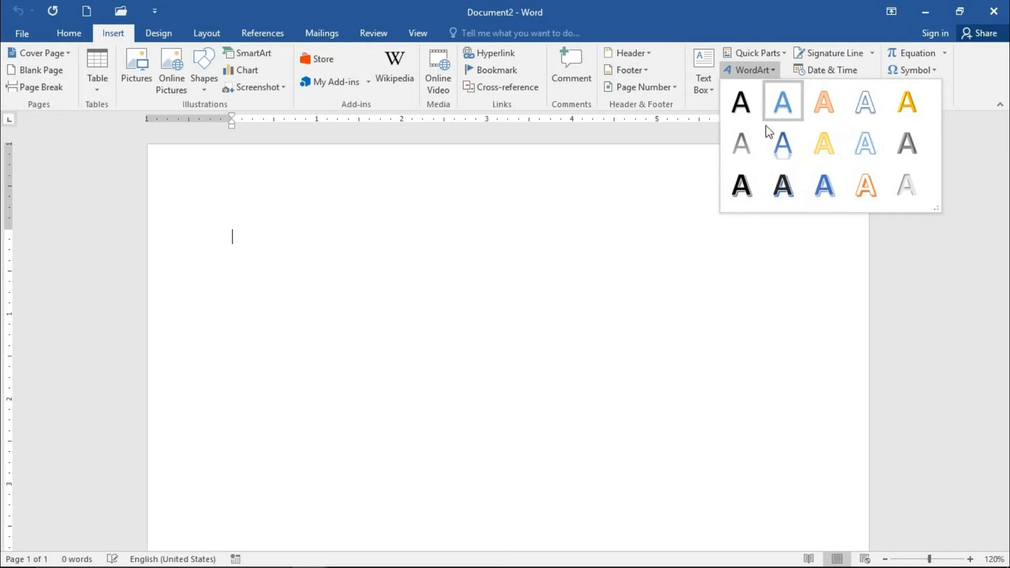
pyautogui.click(784, 189)
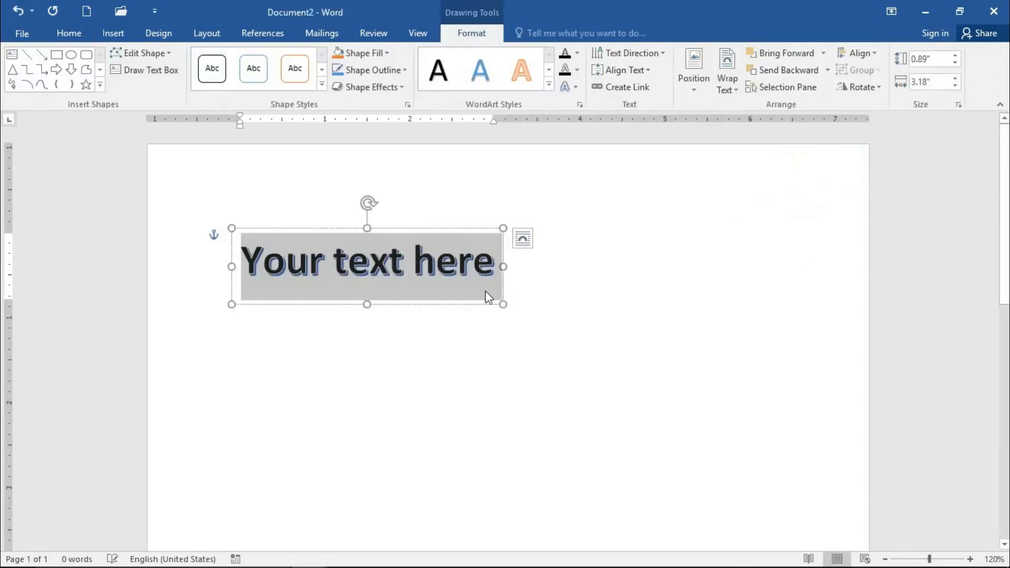
# Step: Replace the WordArt placeholder text with "PIT Institute"
pyautogui.write('PIT')
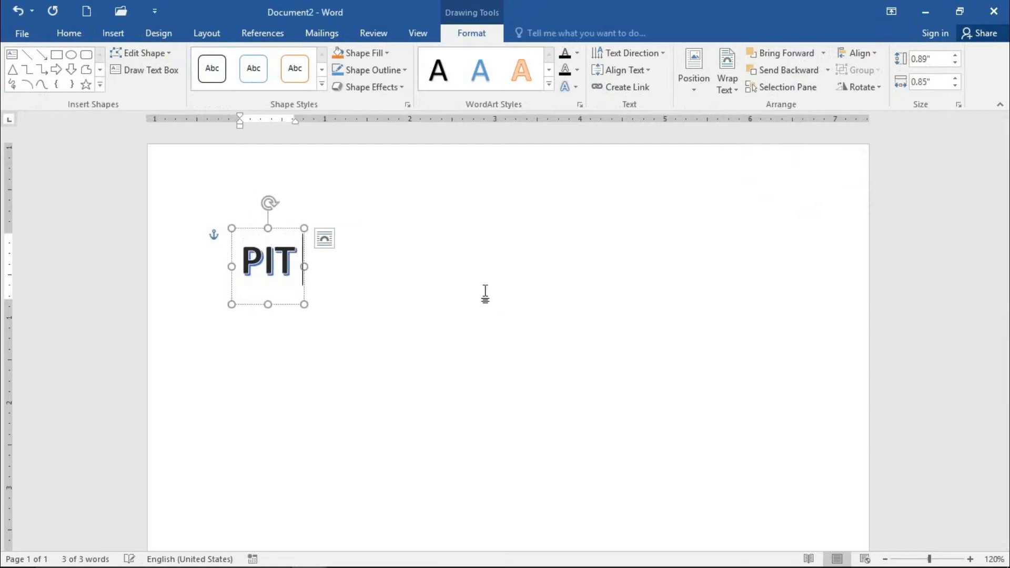
pyautogui.write(' Institutte')
pyautogui.press('BackSpace')
pyautogui.press('BackSpace')
pyautogui.write('e')
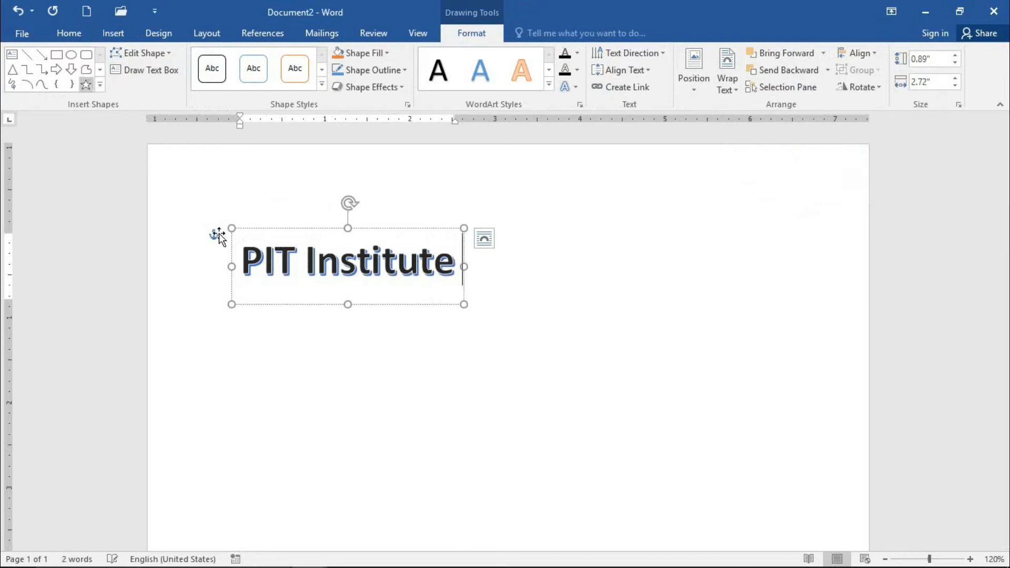
# Step: Move the "PIT Institute" WordArt to the top center of the page
pyautogui.click(325, 203)
pyautogui.click(341, 228)
pyautogui.moveTo(377, 229); pyautogui.dragTo(523, 195)
pyautogui.click(504, 245)
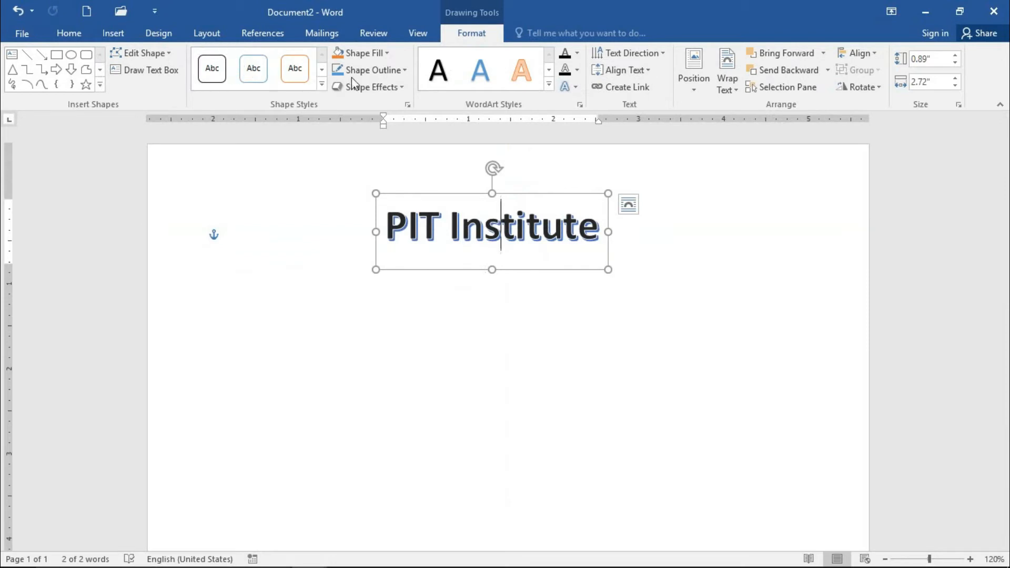
# Step: Give the "PIT Institute" WordArt box a standard red fill and a light gray outline
pyautogui.click(363, 53)
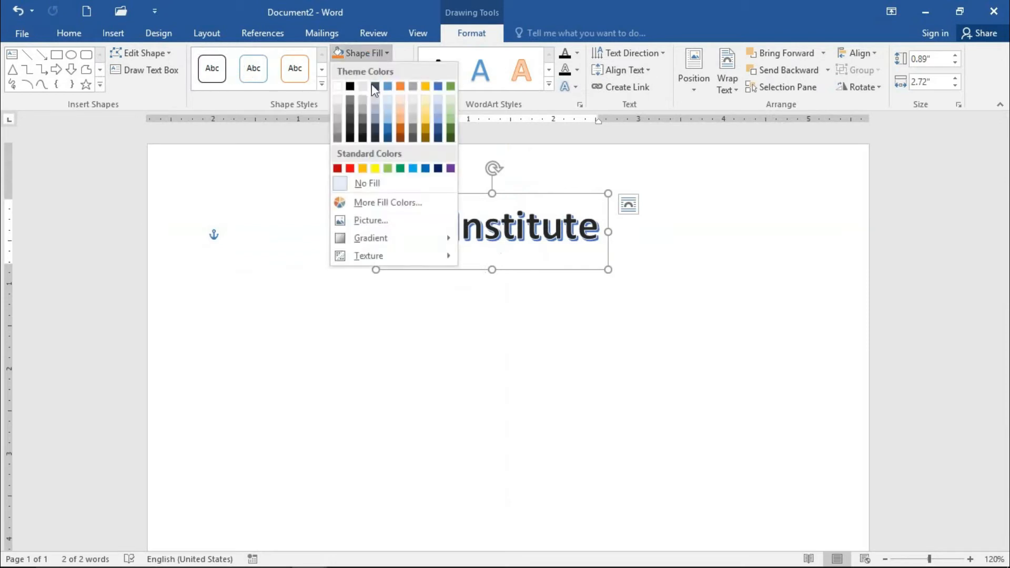
pyautogui.click(351, 168)
pyautogui.click(376, 69)
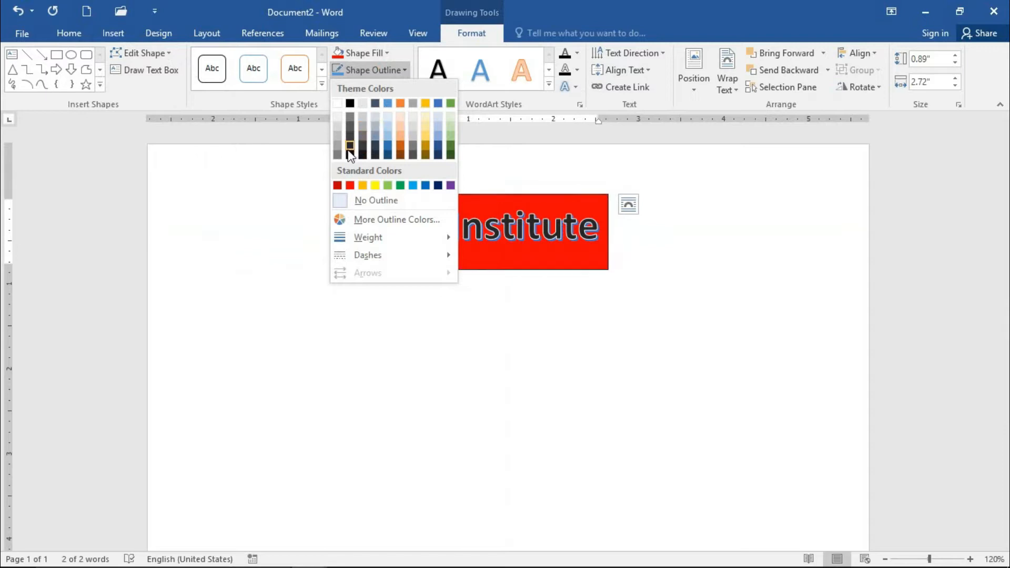
pyautogui.click(339, 134)
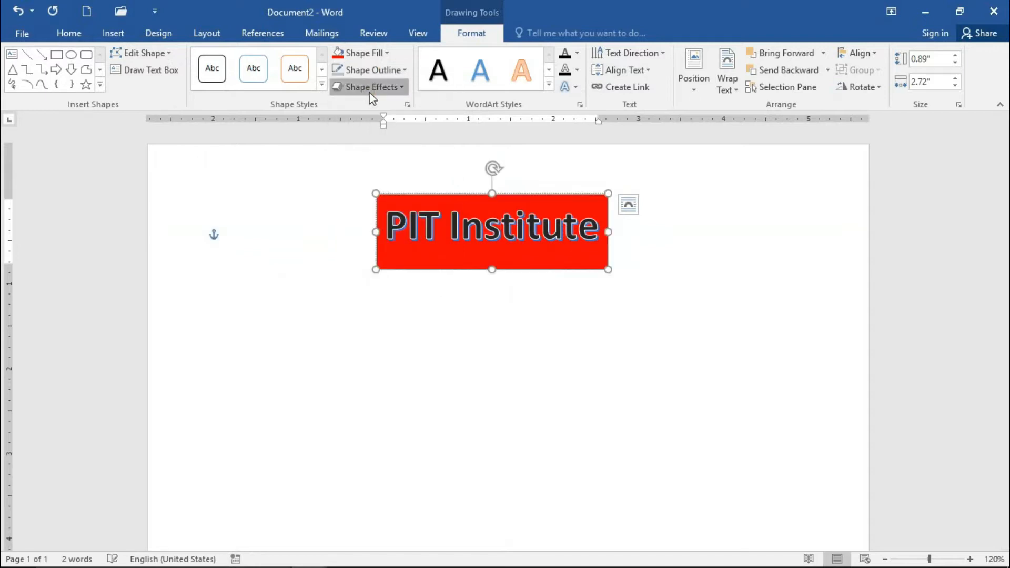
# Step: Apply a Bevel shape effect to the red "PIT Institute" WordArt box
pyautogui.click(370, 88)
pyautogui.moveTo(422, 190)
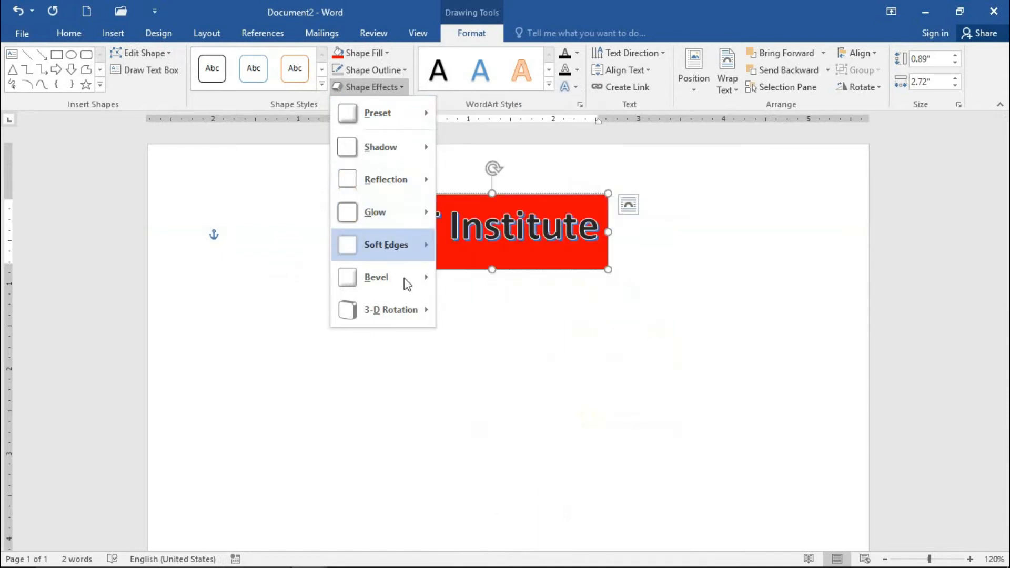
pyautogui.moveTo(406, 279)
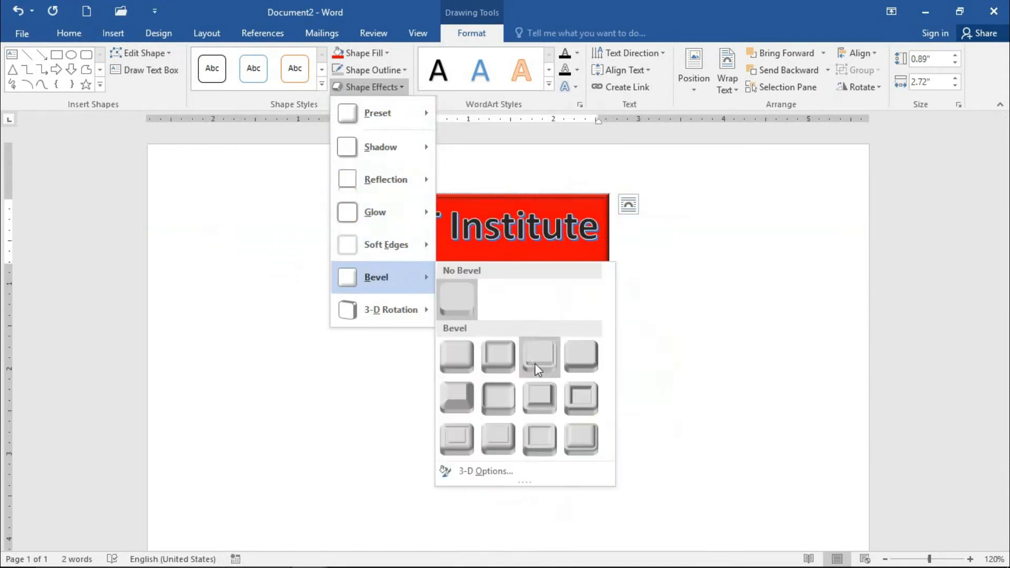
pyautogui.click(522, 415)
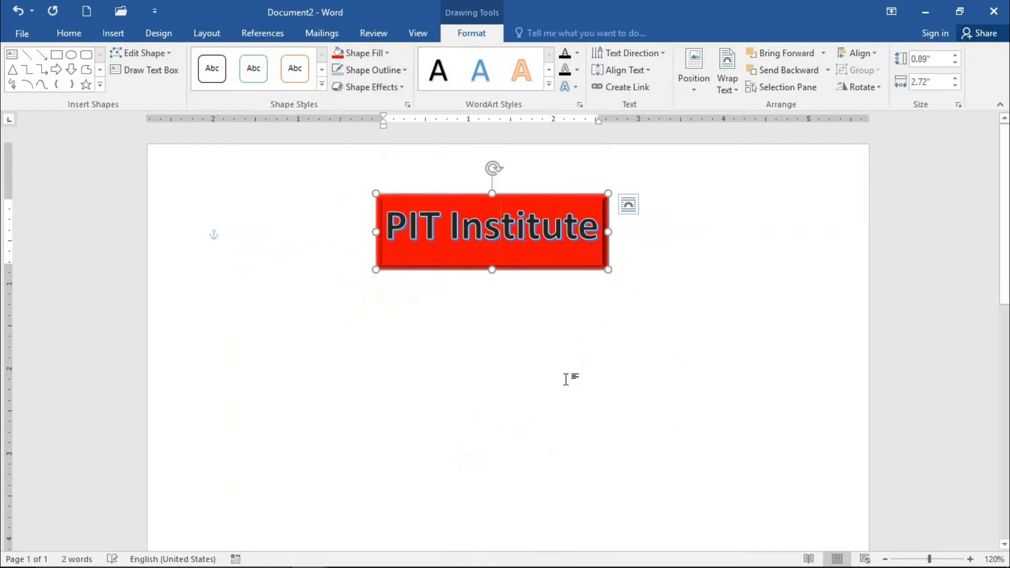
pyautogui.click(533, 377)
# Step: Insert a second WordArt in the gold style from the gallery's first row, keeping its placeholder text
pyautogui.click(527, 234)
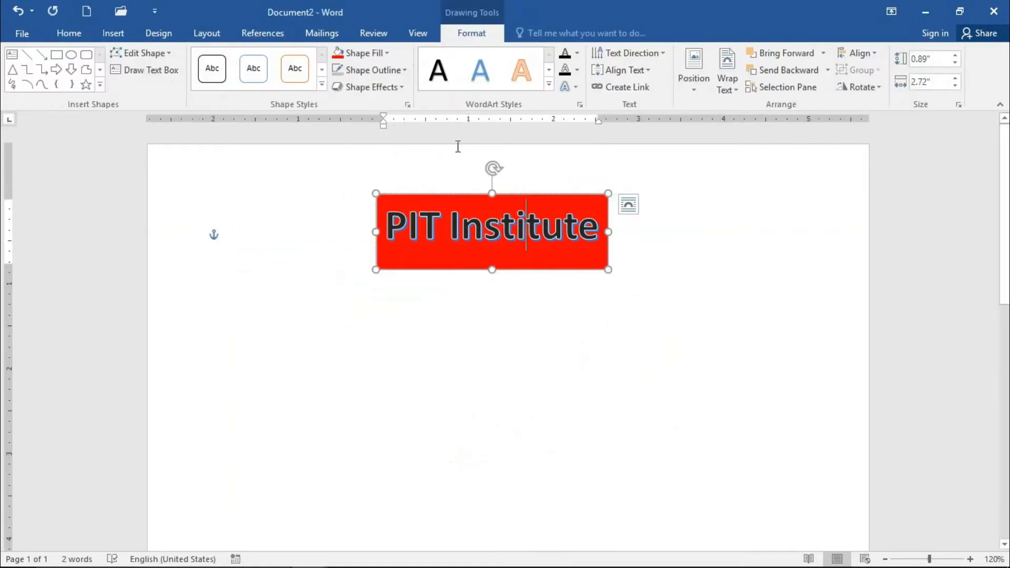
pyautogui.click(117, 33)
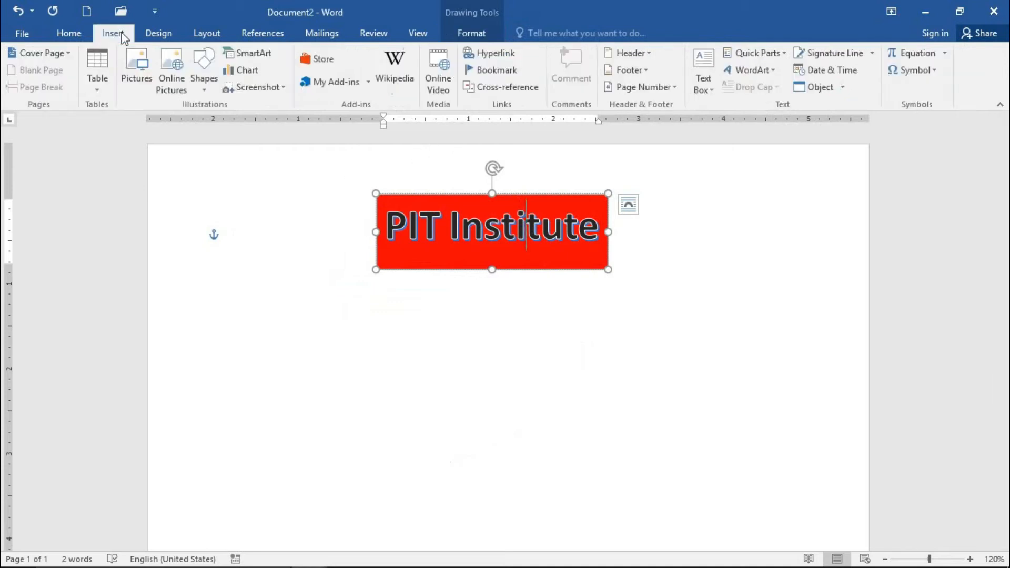
pyautogui.click(752, 70)
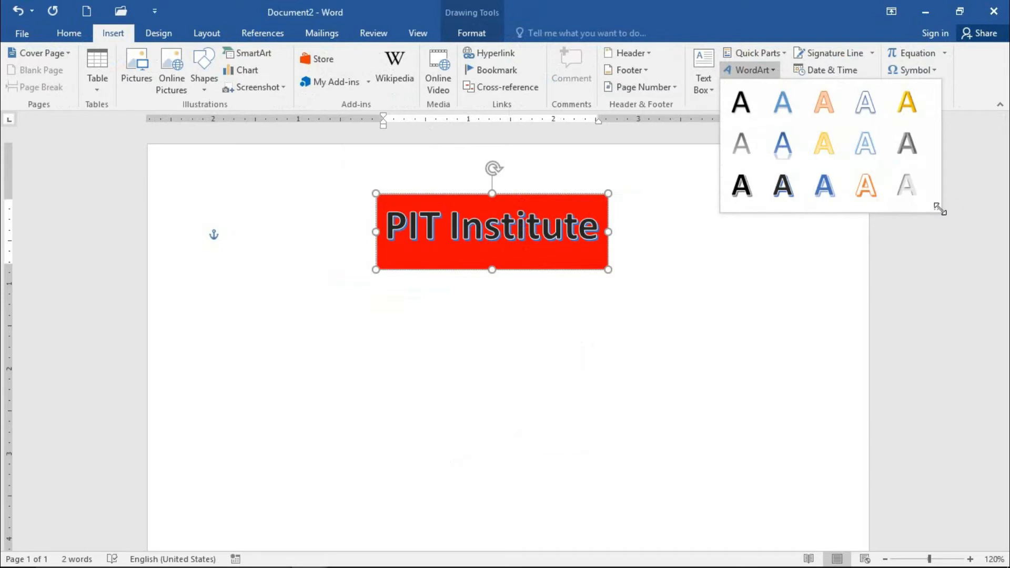
pyautogui.moveTo(939, 210); pyautogui.dragTo(965, 249)
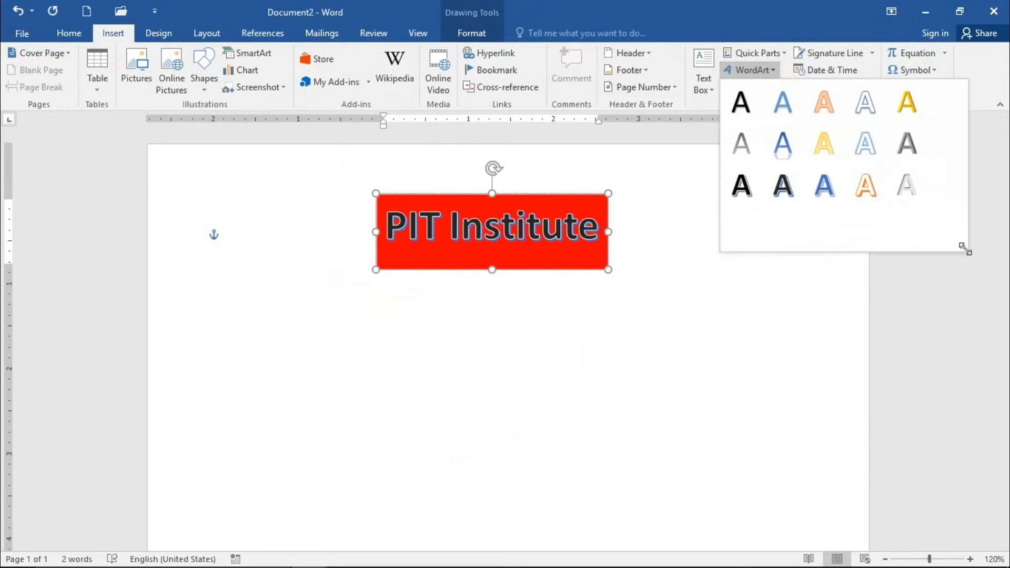
pyautogui.click(911, 115)
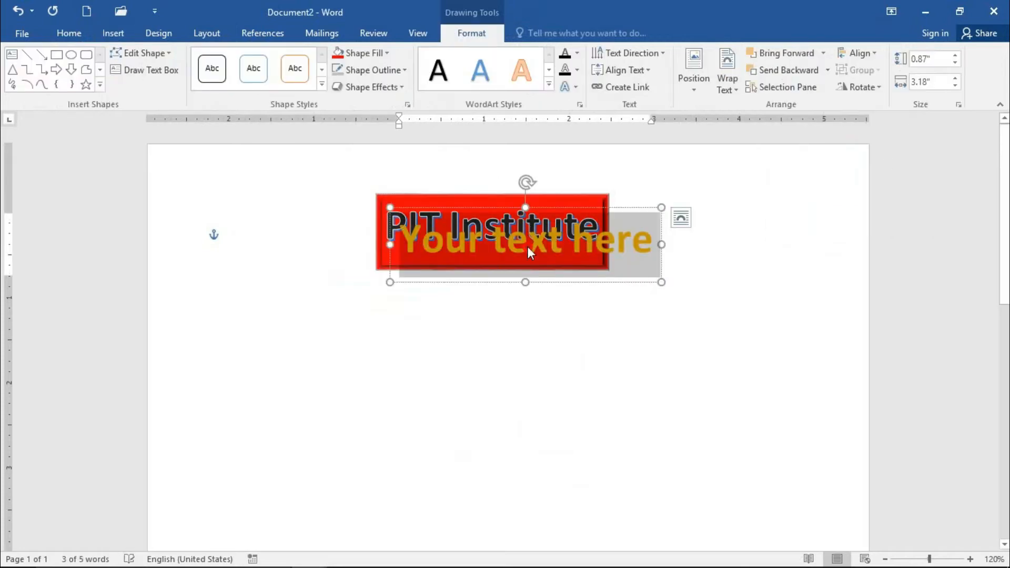
pyautogui.click(510, 315)
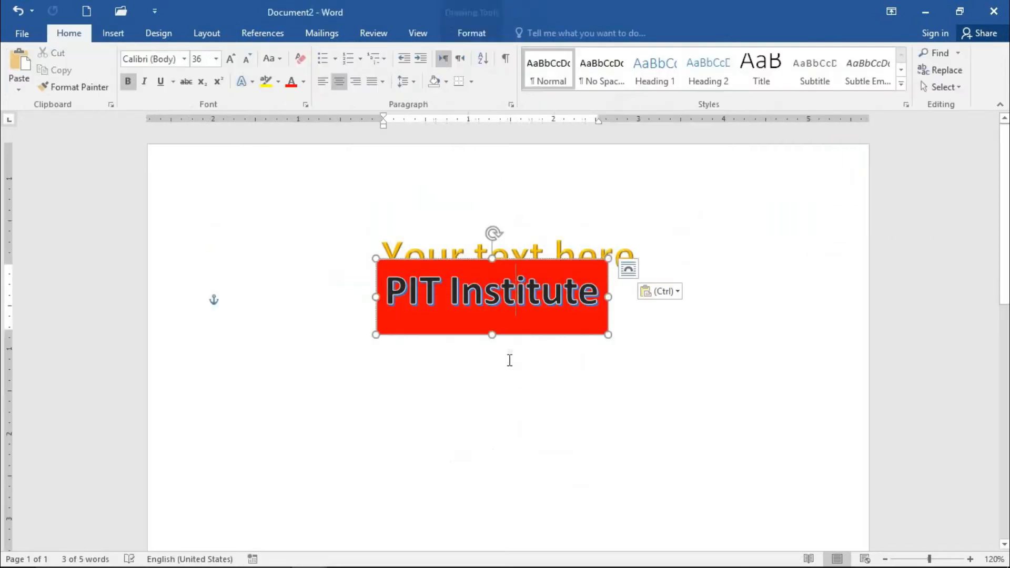
pyautogui.click(510, 248)
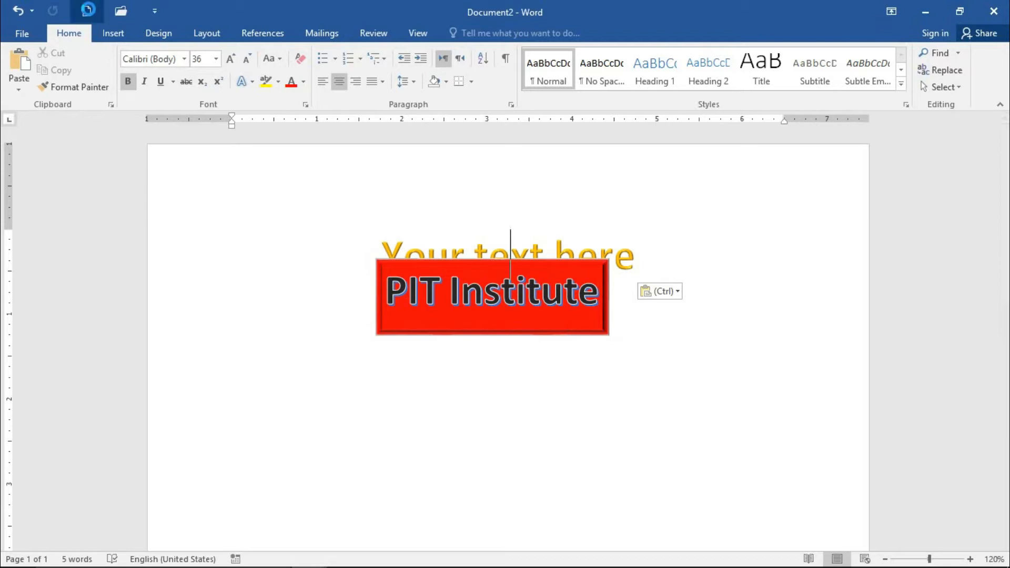
# Step: Create another new blank document
pyautogui.click(86, 11)
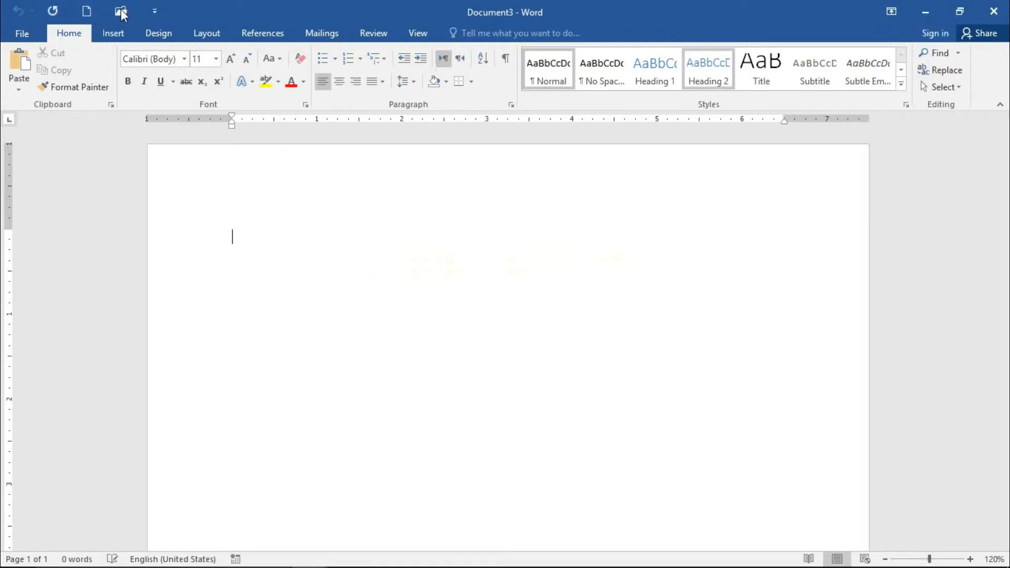
pyautogui.click(103, 35)
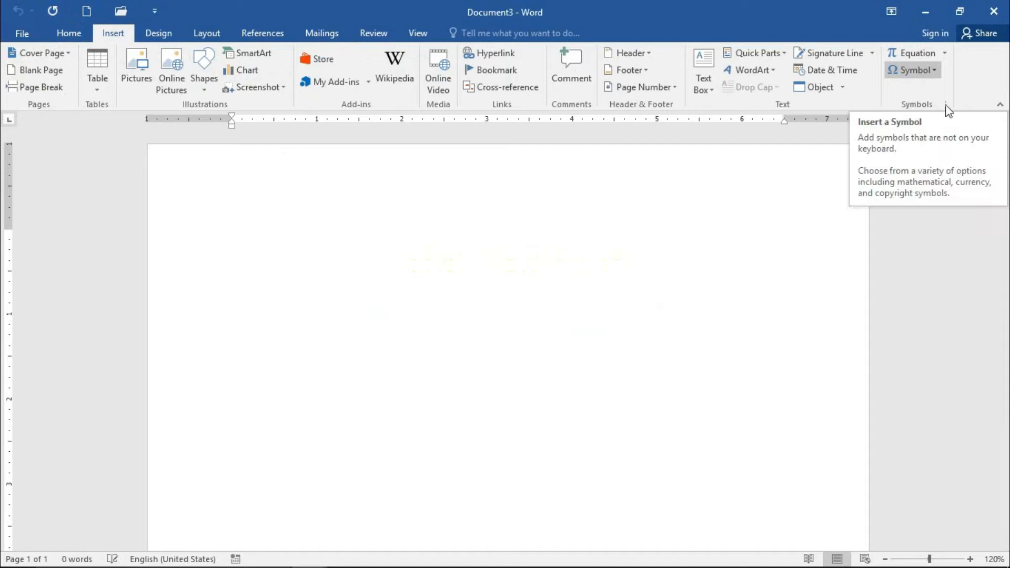
pyautogui.click(945, 53)
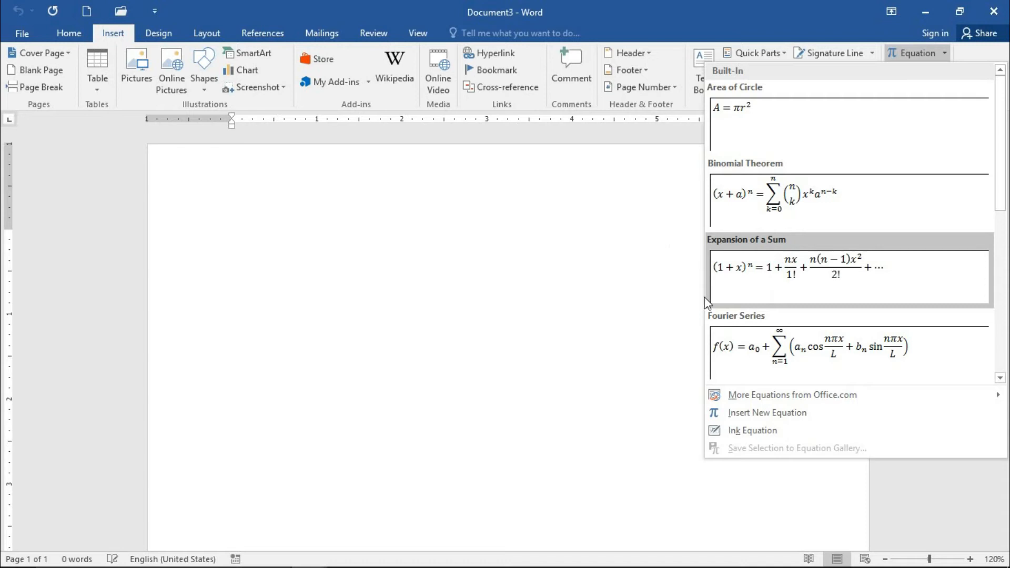
pyautogui.click(361, 292)
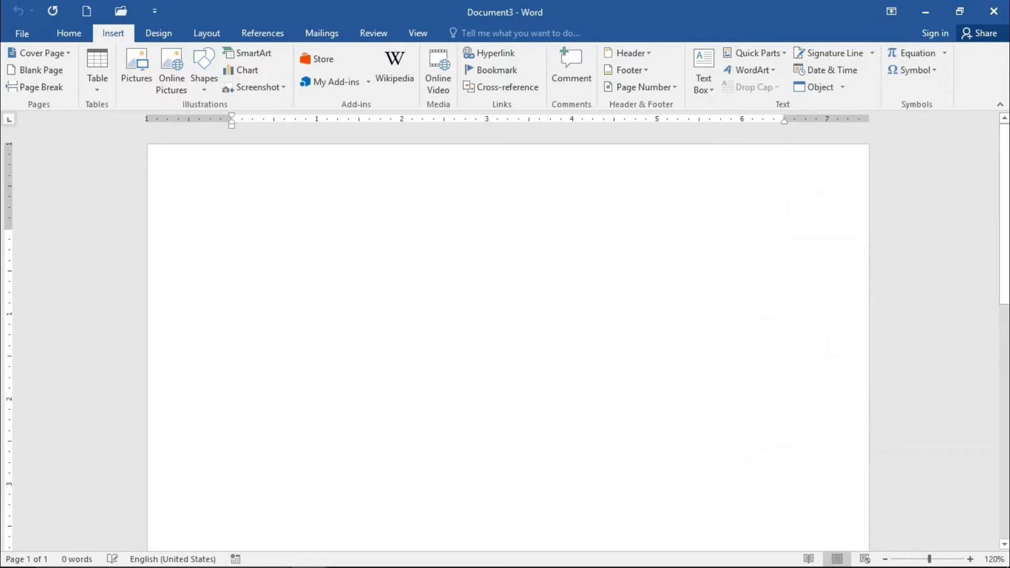
# Step: Write the question "Find area of circle?" on the first line and start a new line below it
pyautogui.write('a')
pyautogui.press('BackSpace')
pyautogui.write('fofind area ')
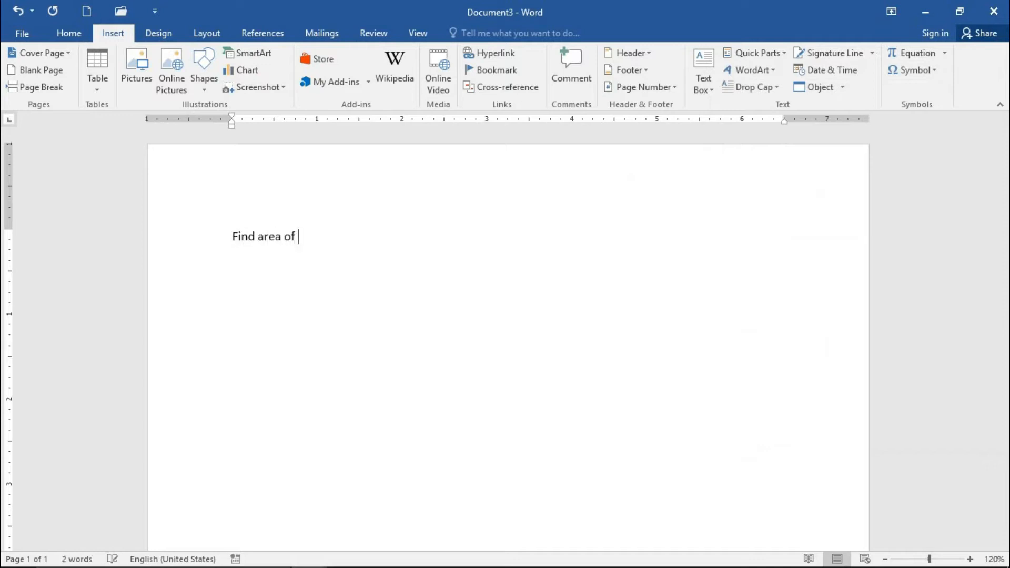
pyautogui.write('of circel?')
pyautogui.press('Return')
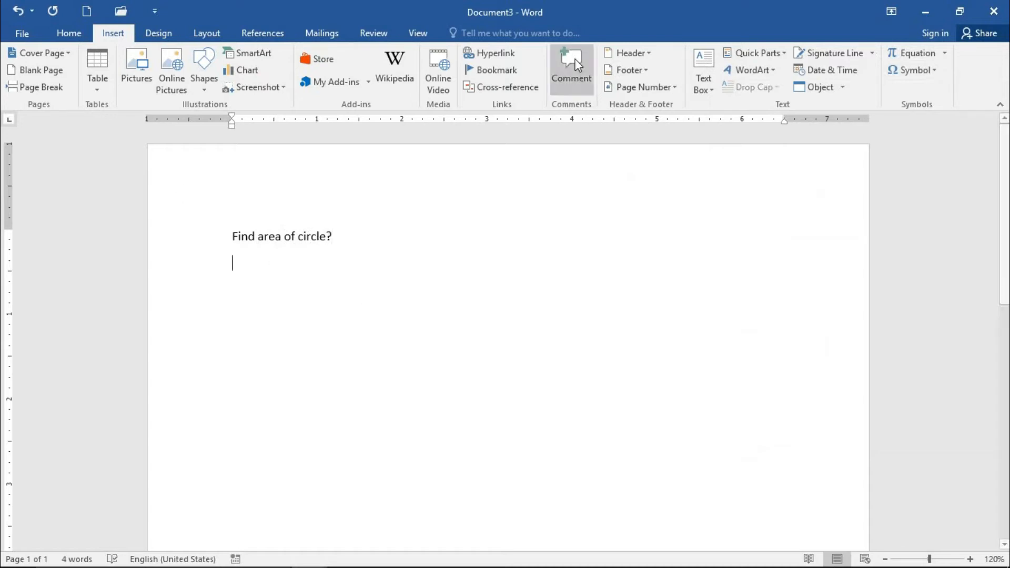
# Step: Insert the built-in Area of Circle equation on the line below the question
pyautogui.click(920, 53)
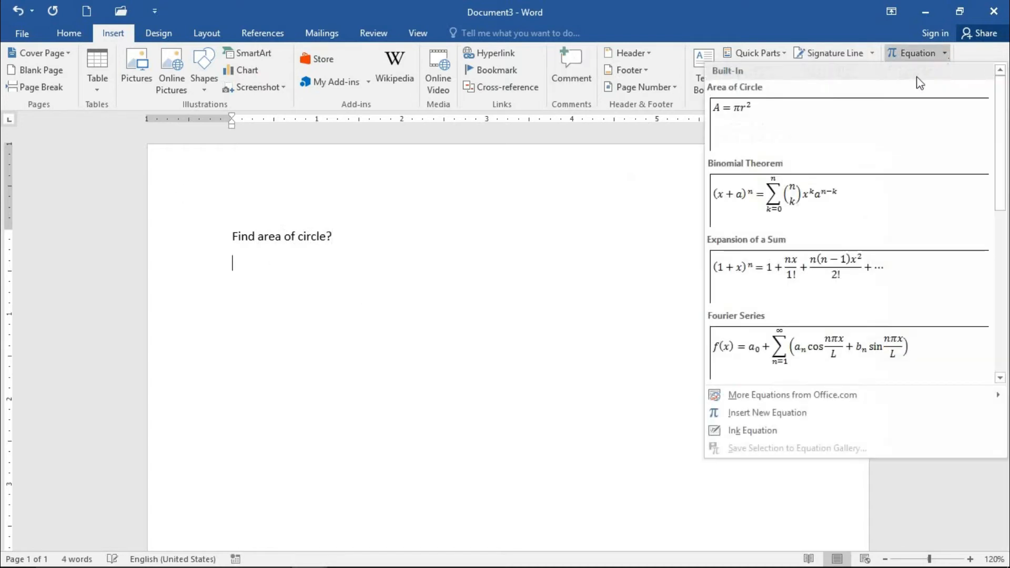
pyautogui.click(834, 120)
pyautogui.click(478, 280)
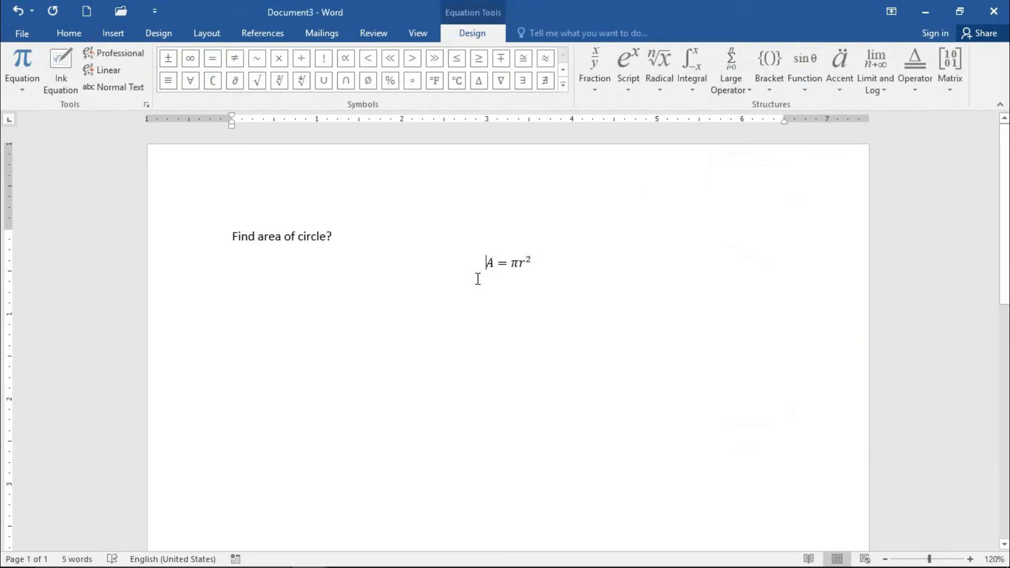
# Step: Bring the area of circle equation up onto the question's line, separated from the question mark by a space
pyautogui.press('BackSpace')
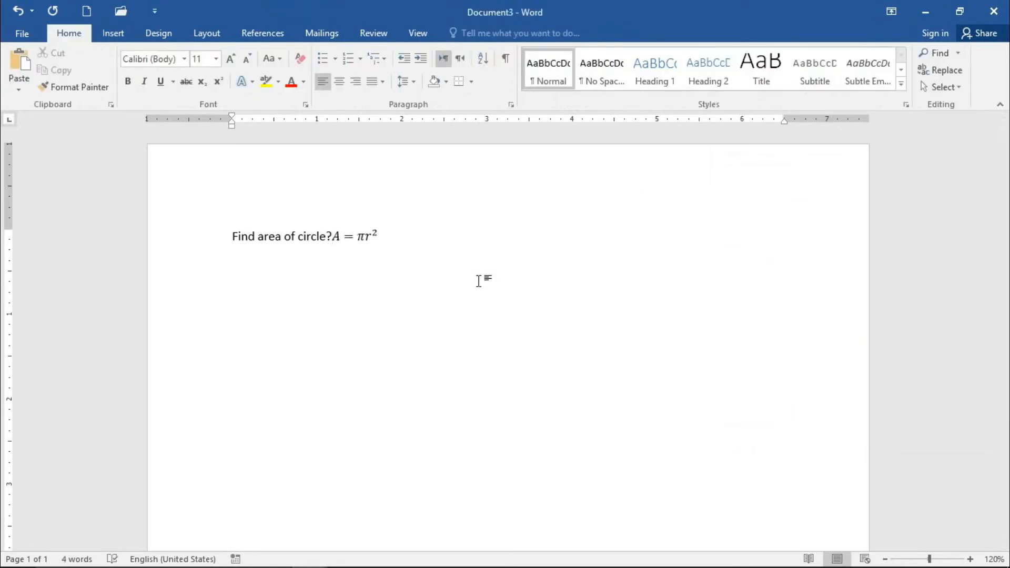
pyautogui.press('Return')
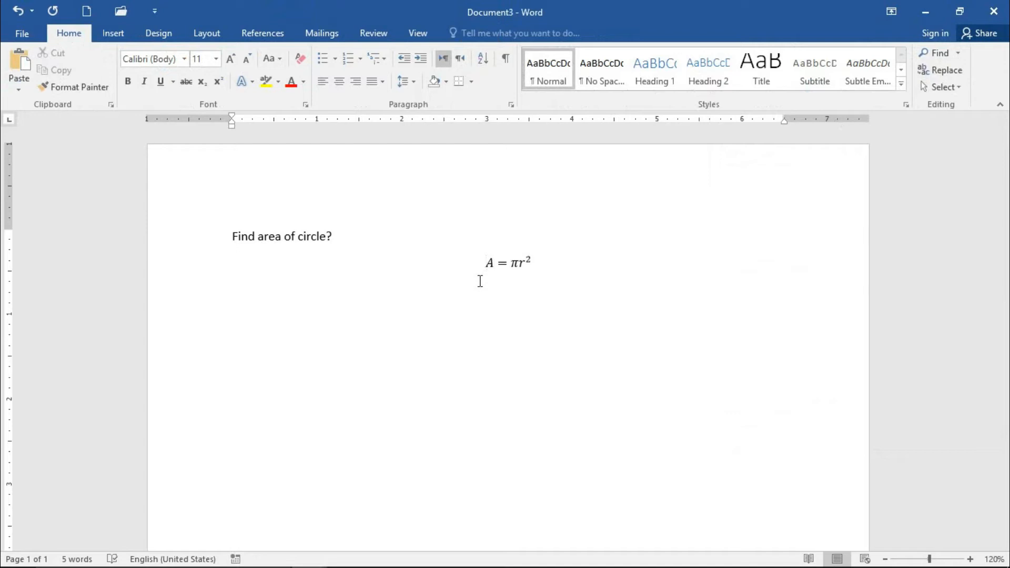
pyautogui.press('Return')
pyautogui.press('Tab')
pyautogui.press('BackSpace')
pyautogui.press('BackSpace')
pyautogui.press('BackSpace')
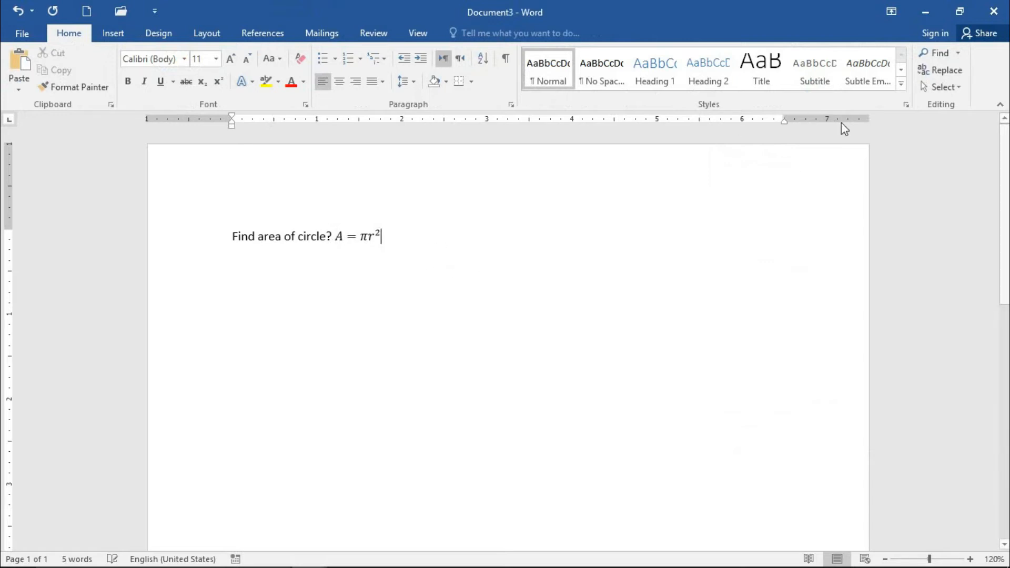
# Step: Add the word "Maxima" on a new line below the area of circle question and start another line
pyautogui.moveTo(381, 234); pyautogui.dragTo(339, 247)
pyautogui.click(435, 278)
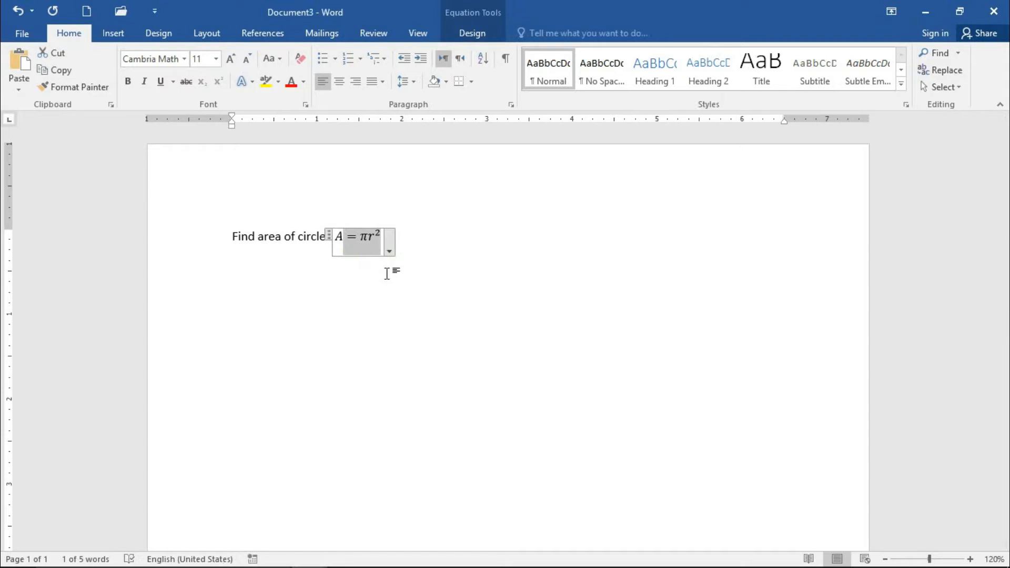
pyautogui.click(467, 234)
pyautogui.press('Return')
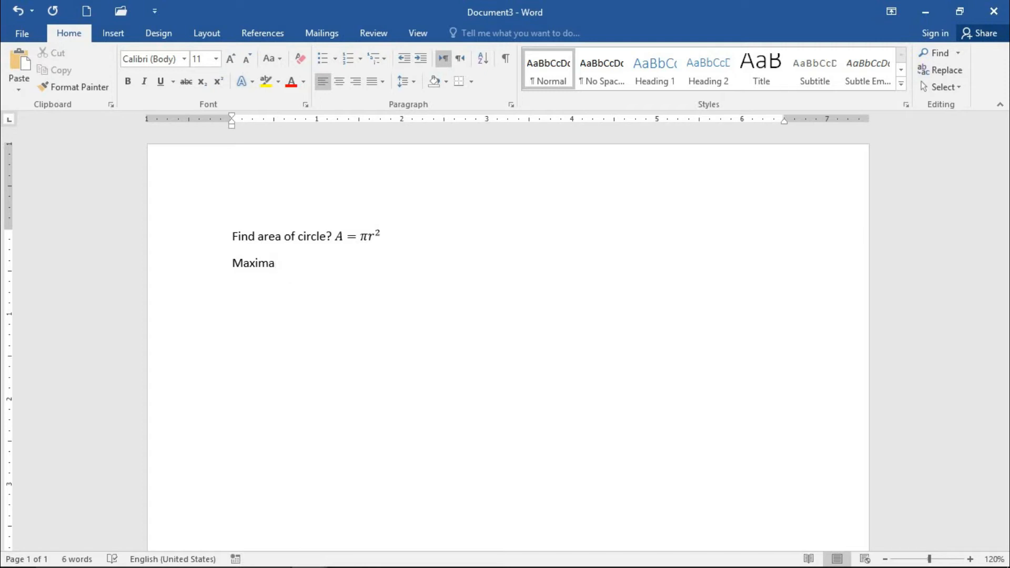
pyautogui.press('Return')
# Step: Insert the built-in Quadratic Formula equation on the line below "Maxima"
pyautogui.click(114, 32)
pyautogui.click(932, 55)
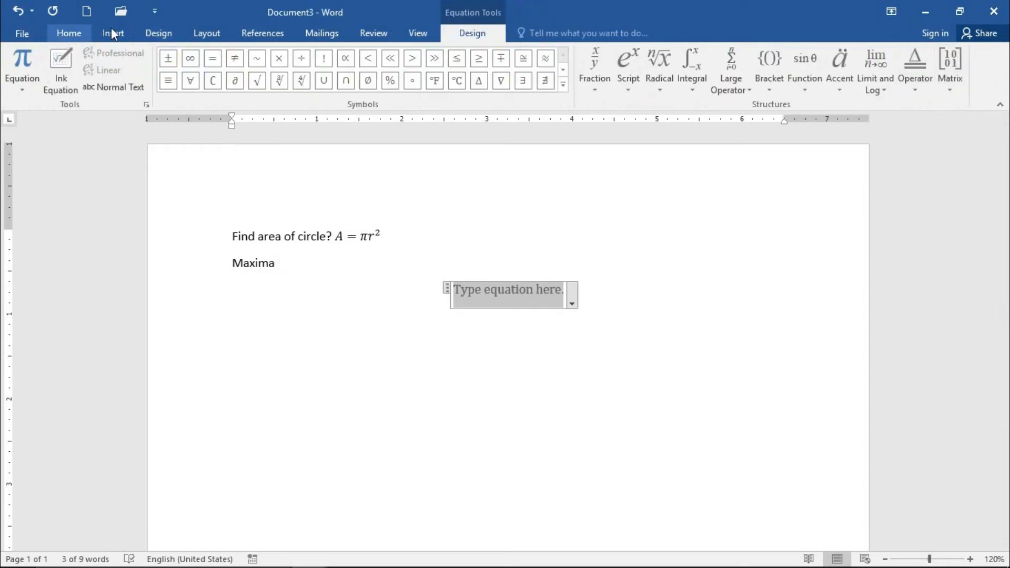
pyautogui.click(113, 31)
pyautogui.click(945, 55)
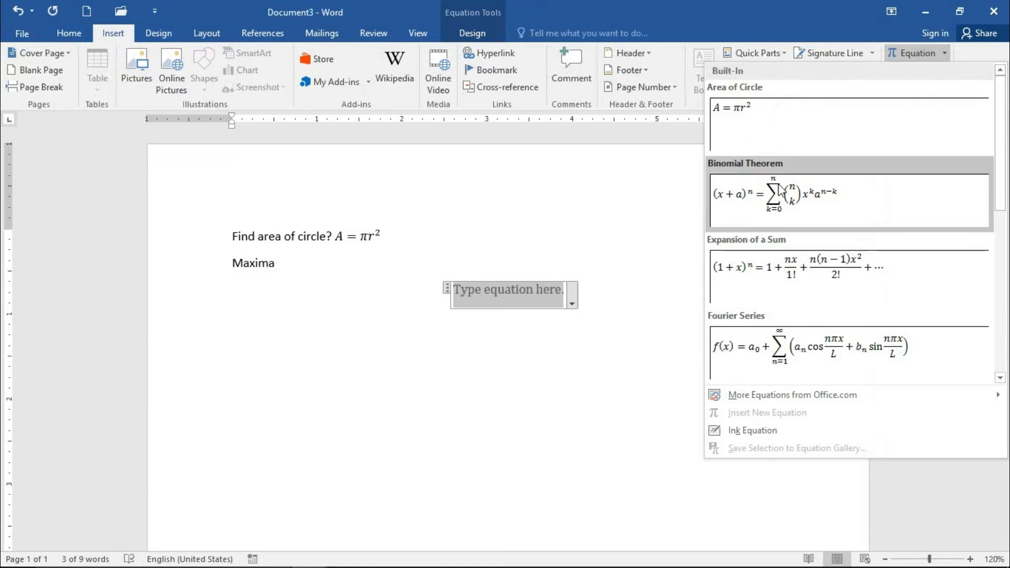
pyautogui.scroll(-5, 795, 237)
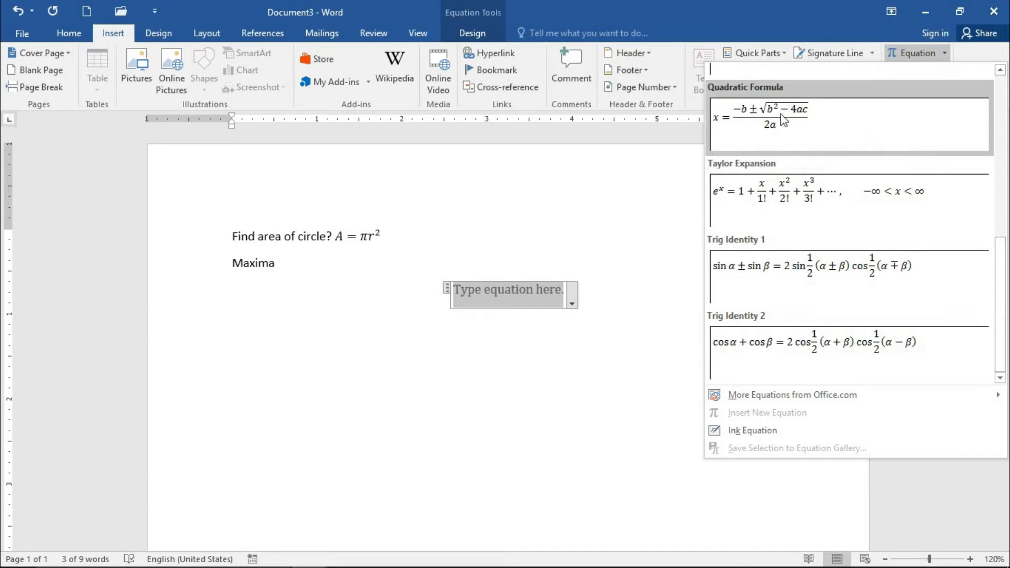
pyautogui.click(761, 138)
pyautogui.click(526, 369)
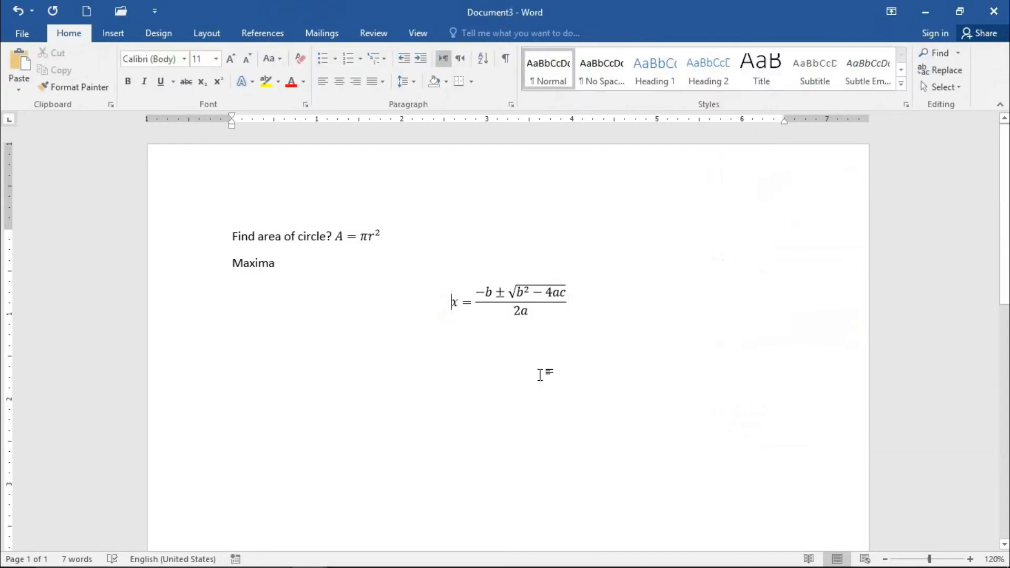
# Step: Delete the "Maxima" text and the area of circle line, keeping only the quadratic formula in the document
pyautogui.press('BackSpace')
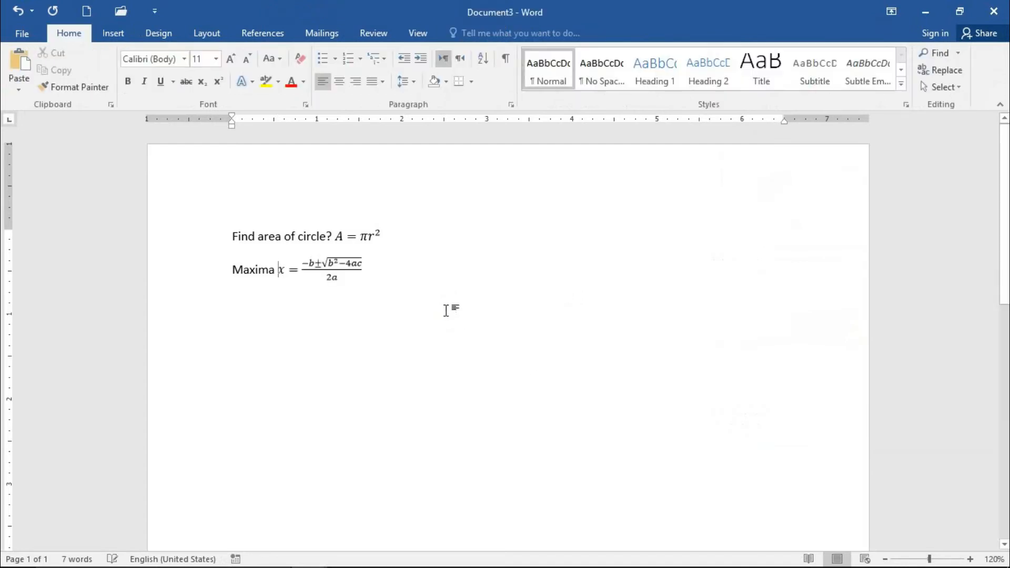
pyautogui.press('Return')
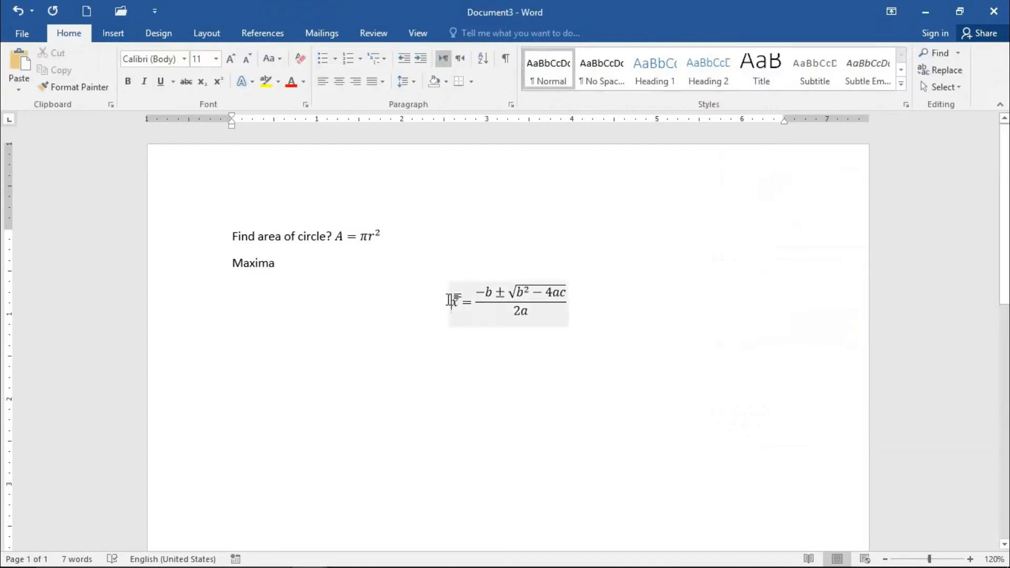
pyautogui.press('BackSpace')
pyautogui.press('BackSpace')
pyautogui.press('BackSpace')
pyautogui.press('BackSpace')
pyautogui.press('BackSpace')
pyautogui.press('BackSpace')
pyautogui.press('BackSpace')
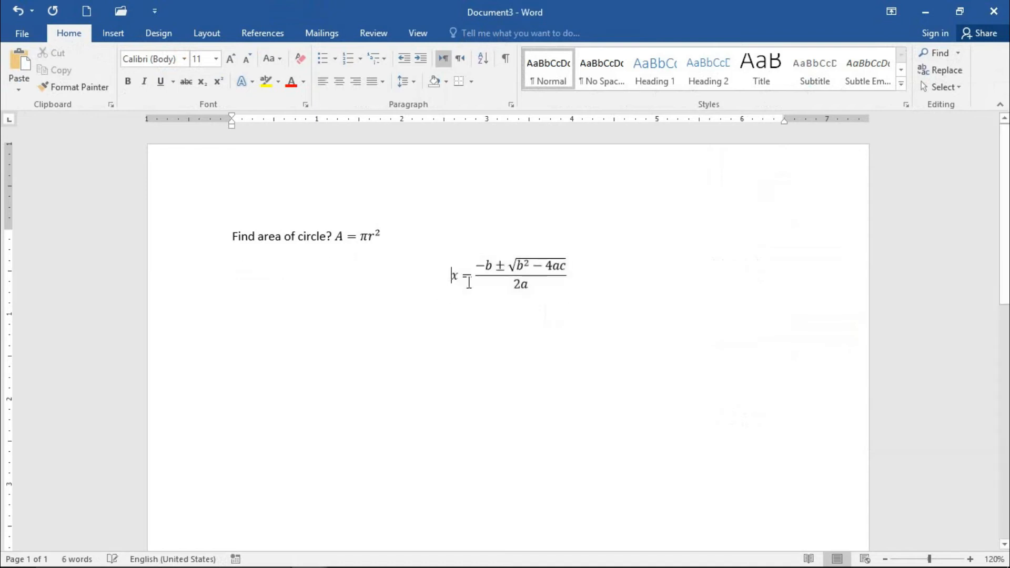
pyautogui.click(201, 215)
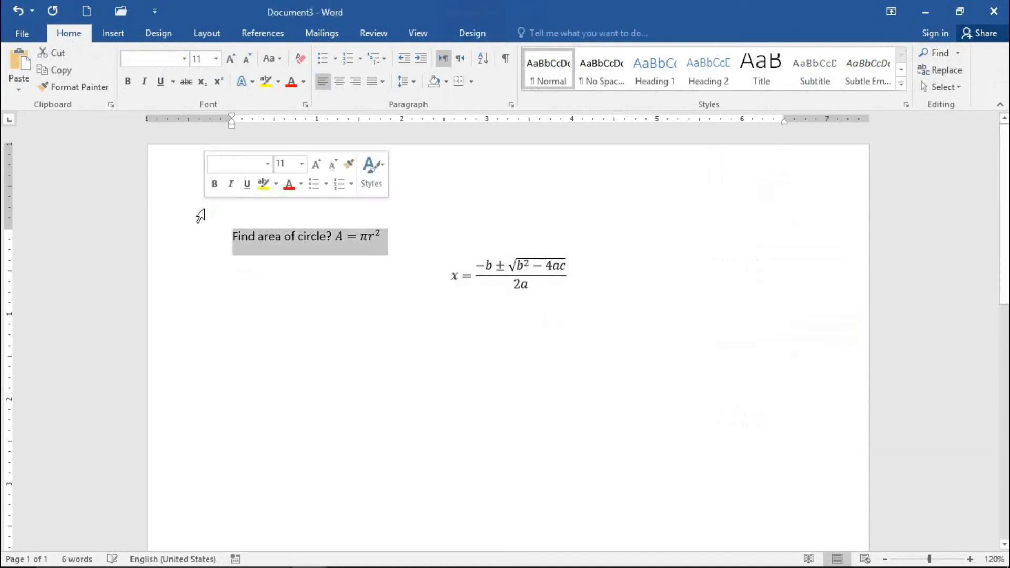
pyautogui.press('Delete')
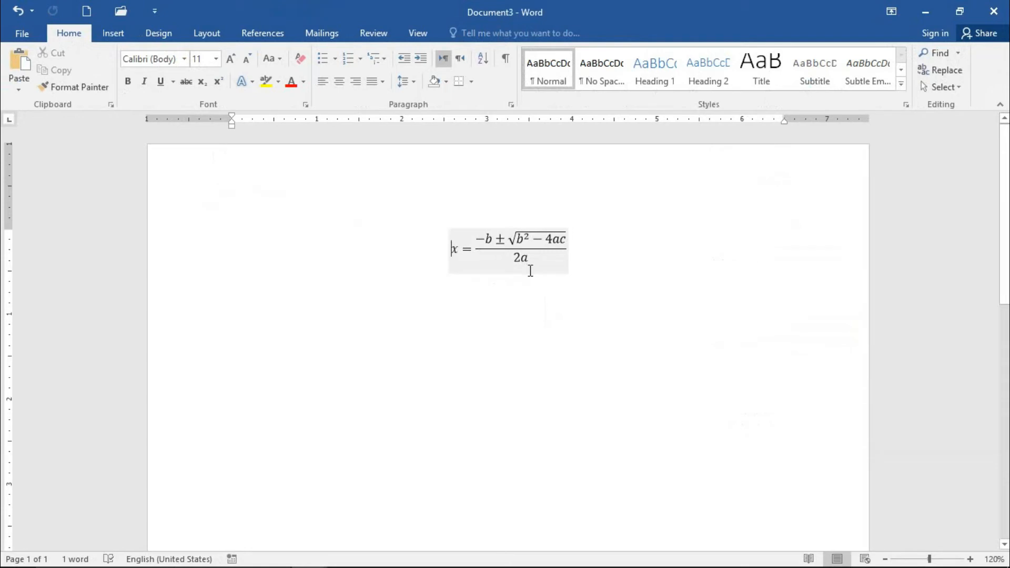
# Step: Insert the Newton's Second Law equation from the additional Office.com equations above the quadratic formula
pyautogui.click(113, 33)
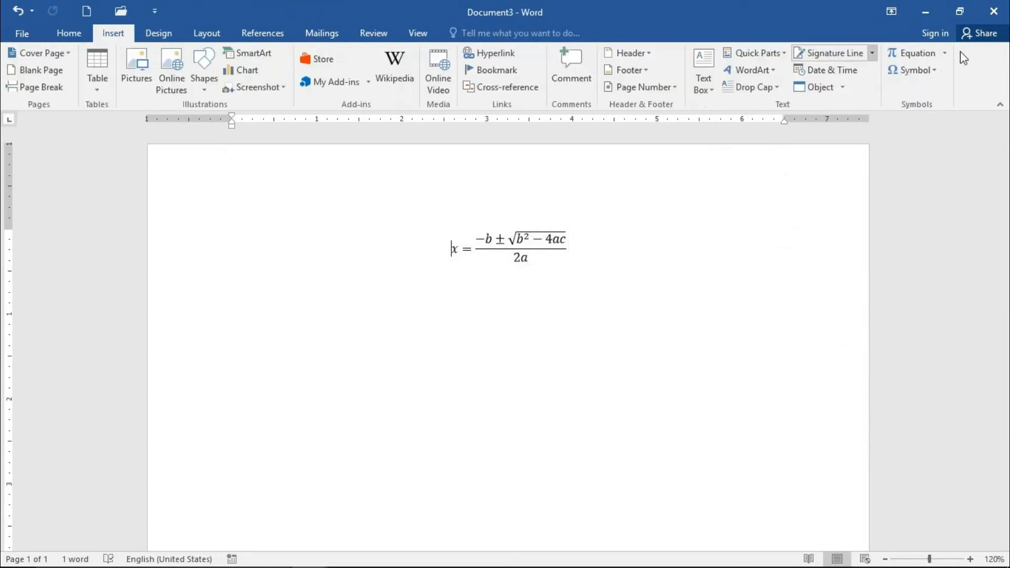
pyautogui.click(945, 53)
pyautogui.scroll(-3, 799, 296)
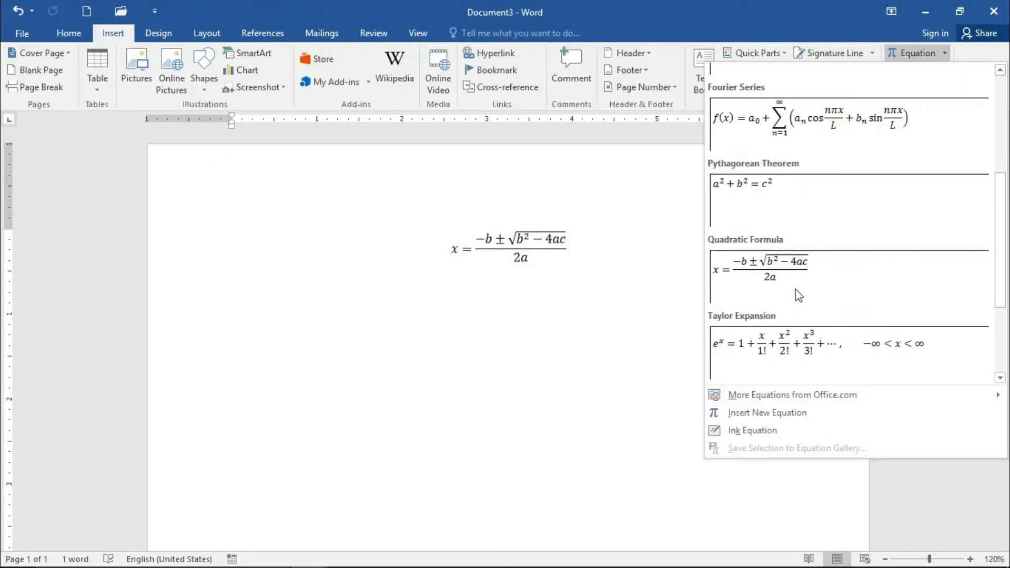
pyautogui.scroll(-2, 798, 296)
pyautogui.moveTo(809, 399)
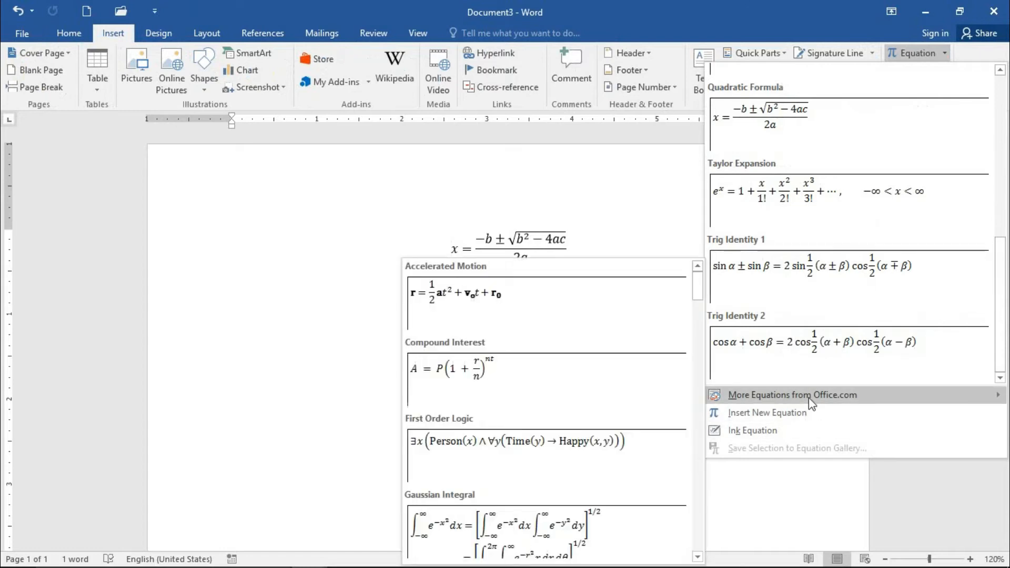
pyautogui.scroll(-5, 551, 368)
pyautogui.scroll(-10, 552, 372)
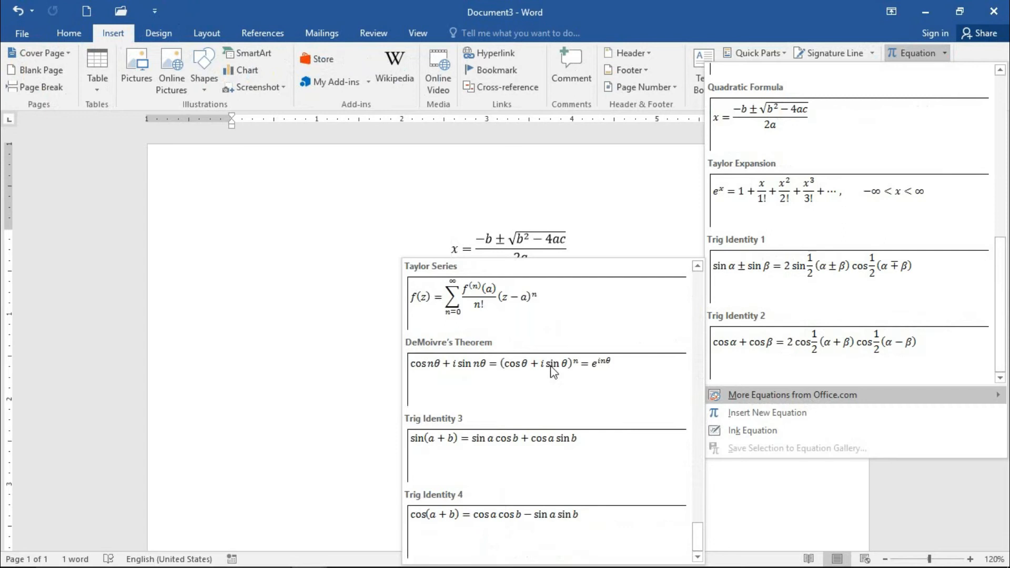
pyautogui.scroll(6, 561, 365)
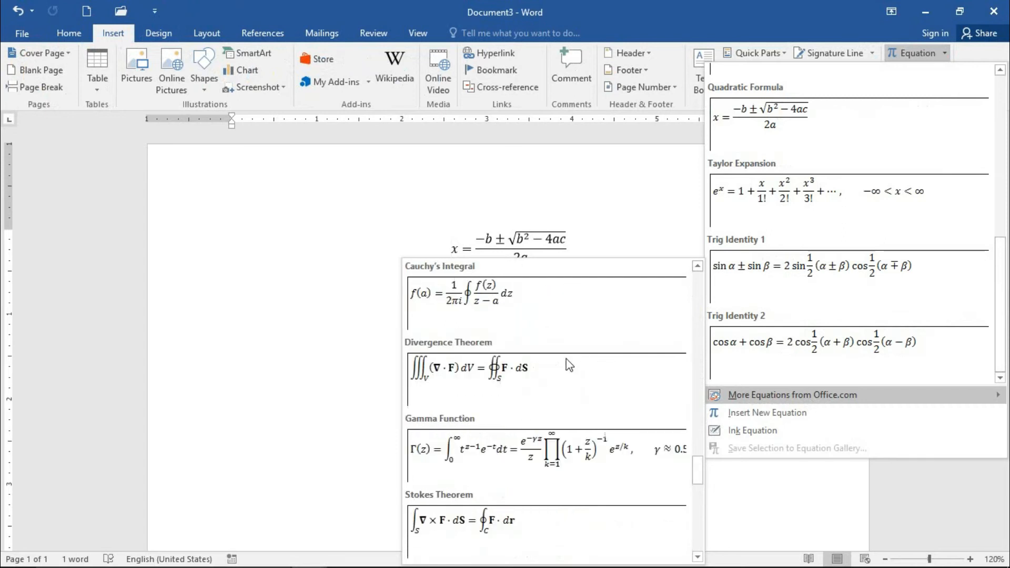
pyautogui.scroll(-3, 569, 365)
pyautogui.scroll(-3, 553, 416)
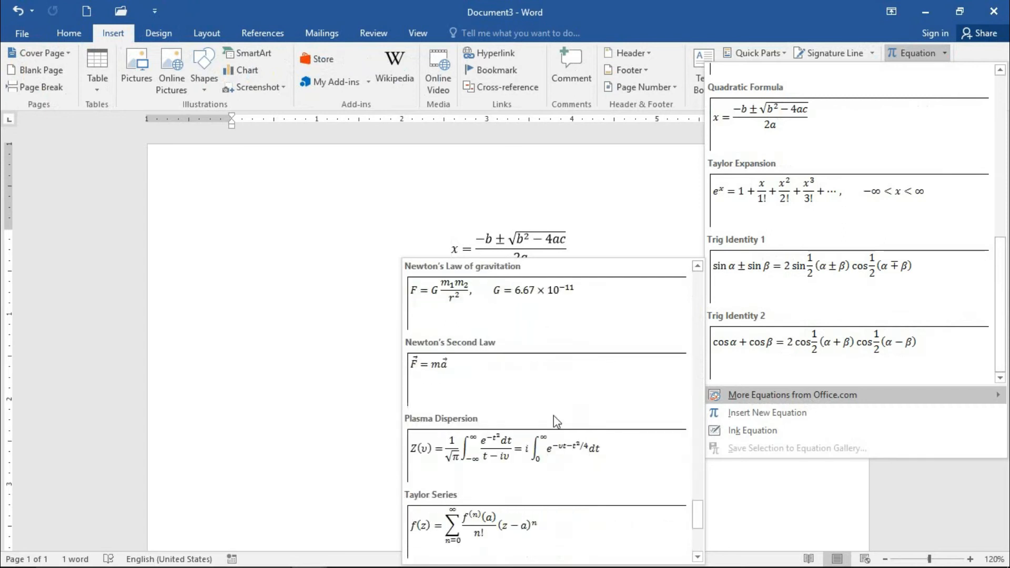
pyautogui.click(480, 382)
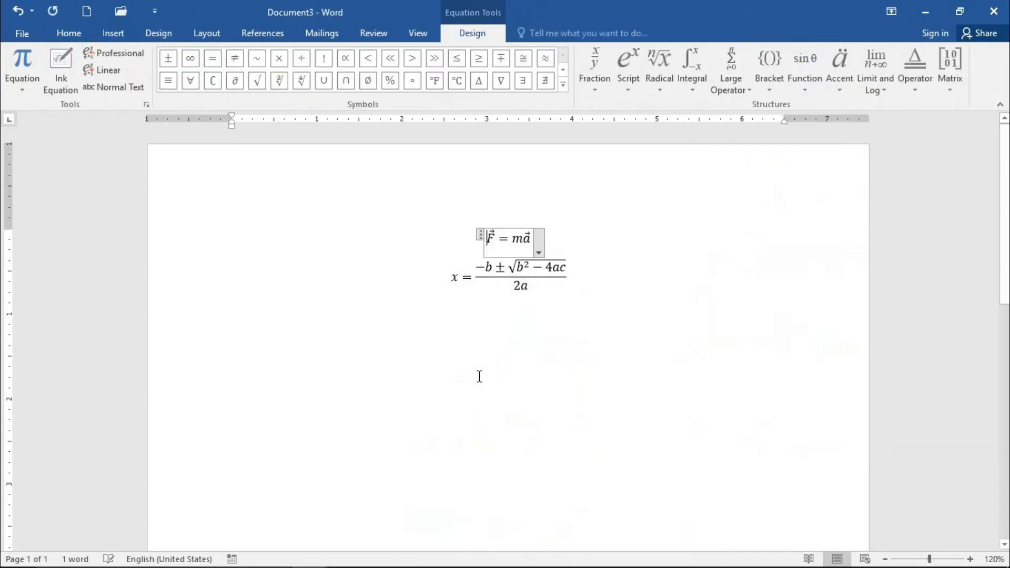
# Step: Delete the whole quadratic formula below the Newton's Second Law equation
pyautogui.moveTo(571, 284); pyautogui.dragTo(458, 284)
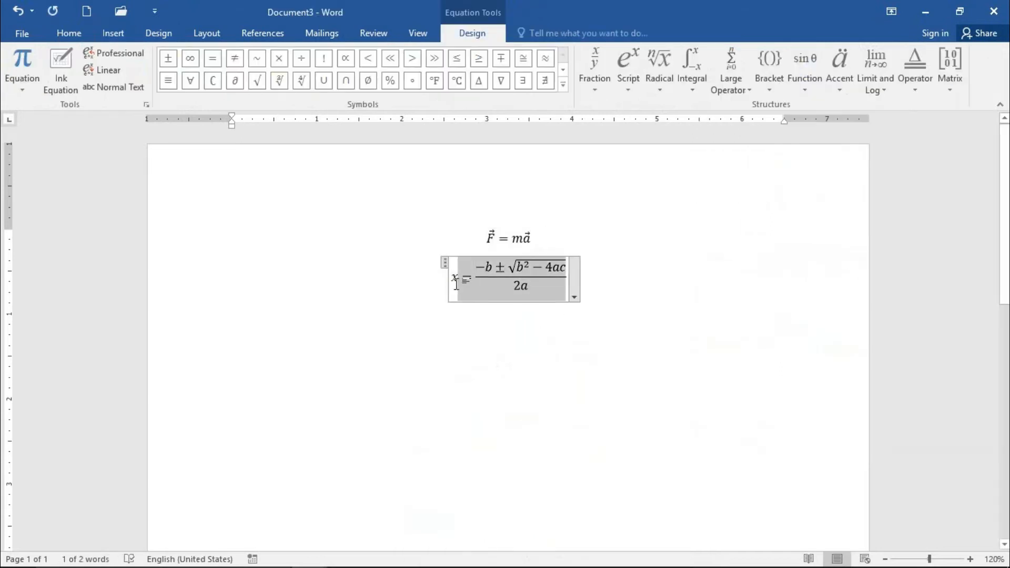
pyautogui.press('BackSpace')
pyautogui.moveTo(534, 273); pyautogui.dragTo(473, 275)
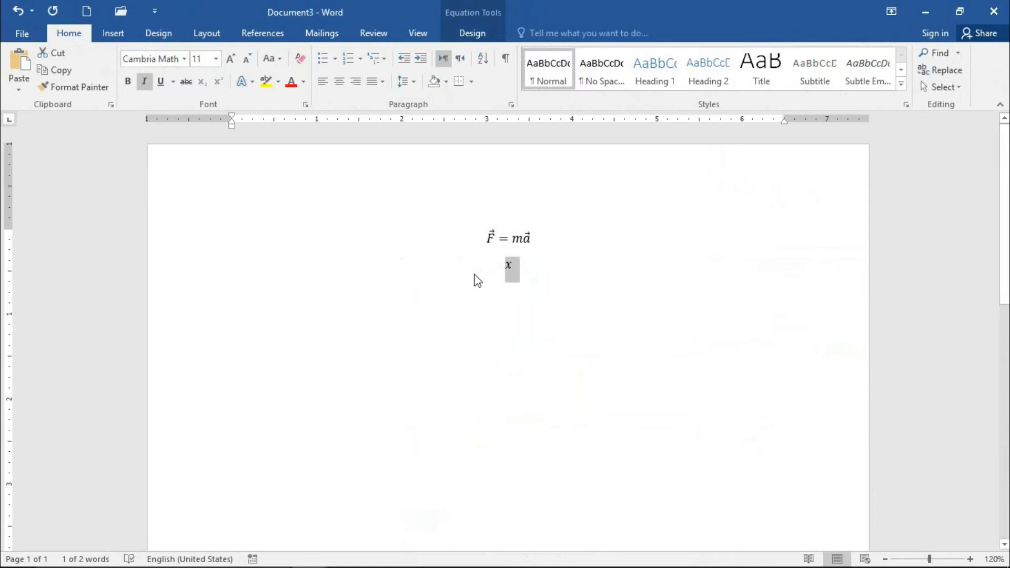
pyautogui.press('BackSpace')
pyautogui.press('BackSpace')
pyautogui.click(569, 258)
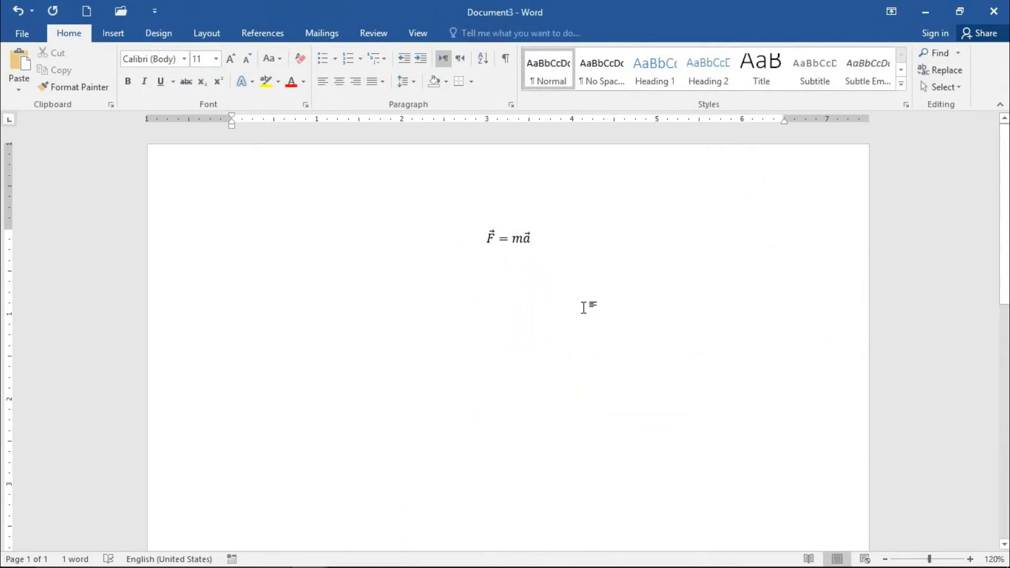
pyautogui.click(113, 33)
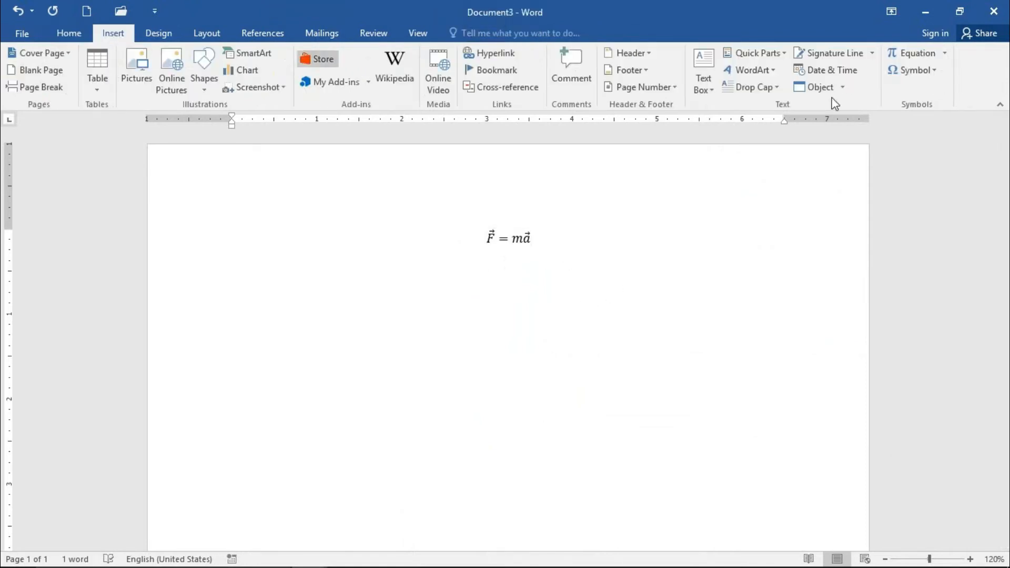
pyautogui.click(946, 55)
pyautogui.scroll(-5, 832, 210)
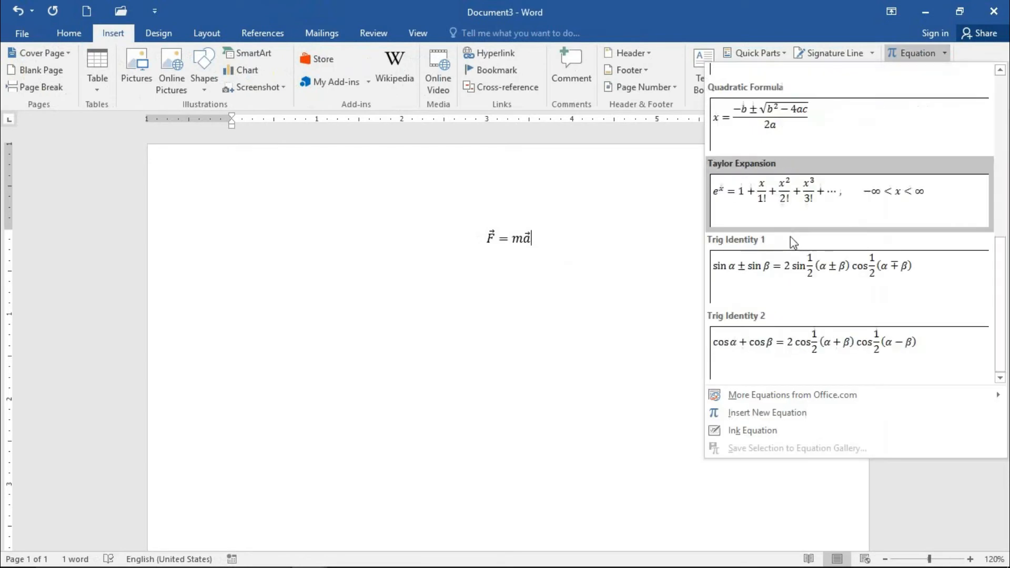
pyautogui.click(450, 227)
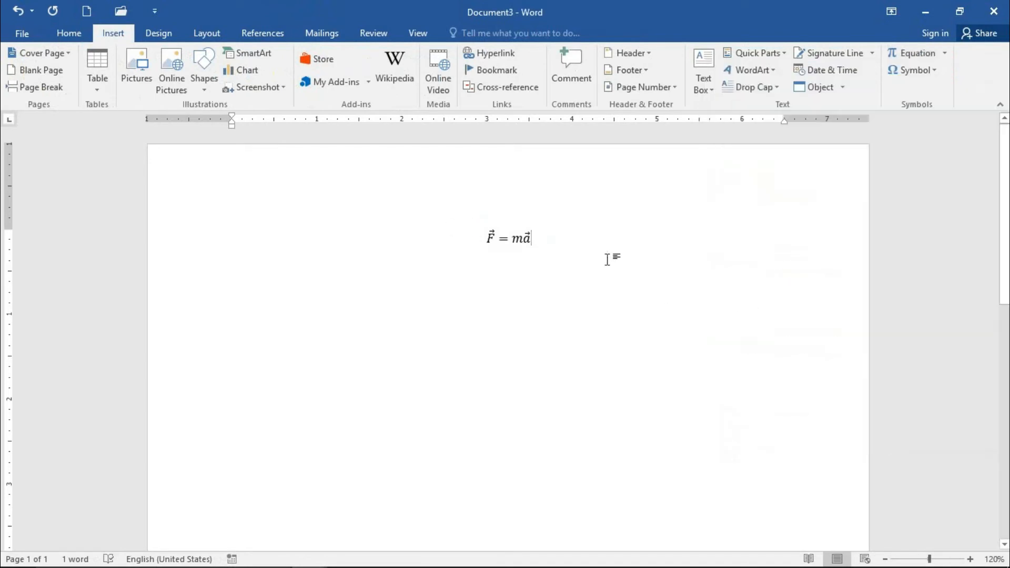
# Step: Delete the Newton's Second Law equation to clear the page
pyautogui.click(470, 233)
pyautogui.press('Delete')
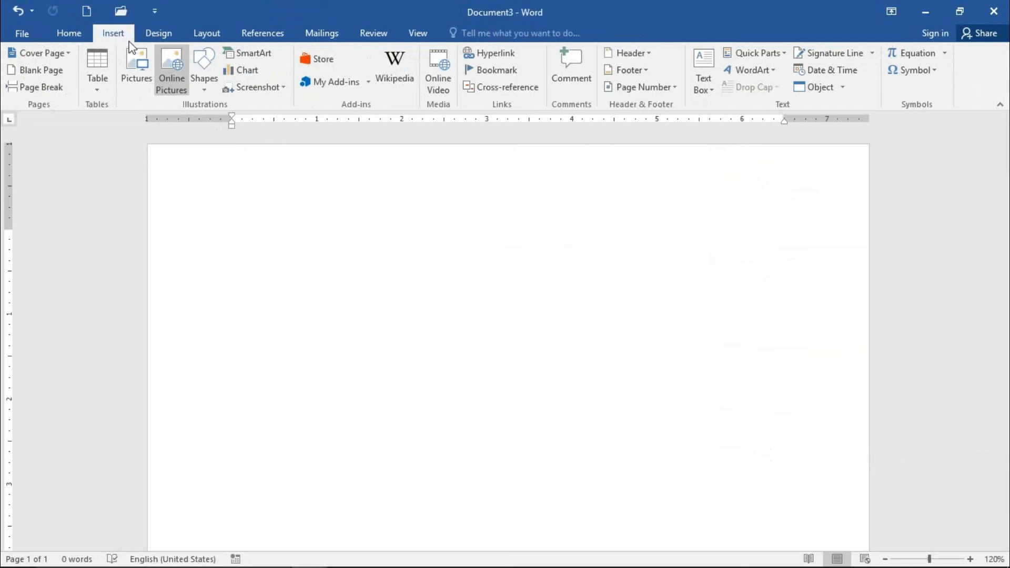
# Step: Browse the additional Office.com equations, and insert a new blank equation on the empty page
pyautogui.click(948, 54)
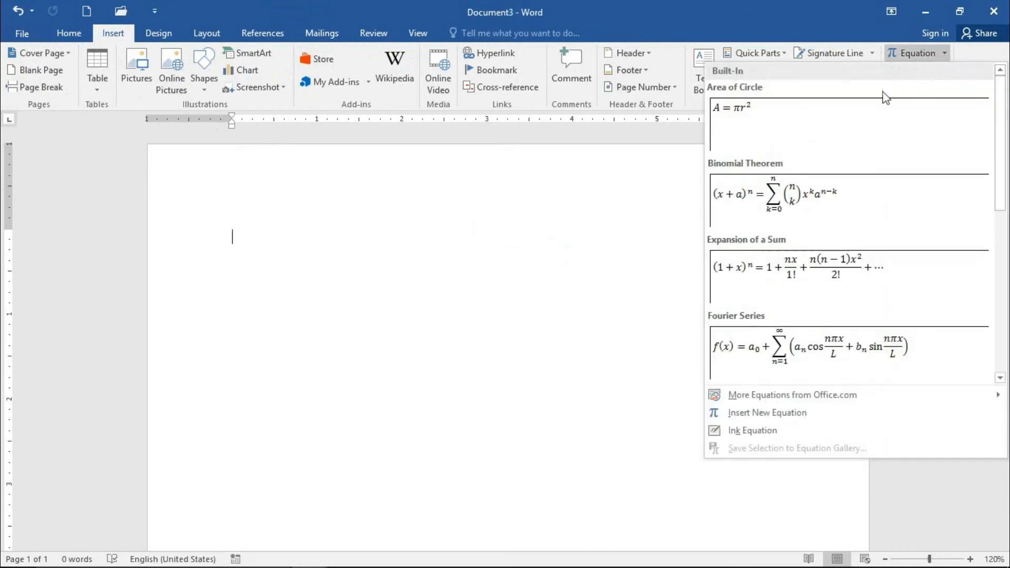
pyautogui.moveTo(760, 397)
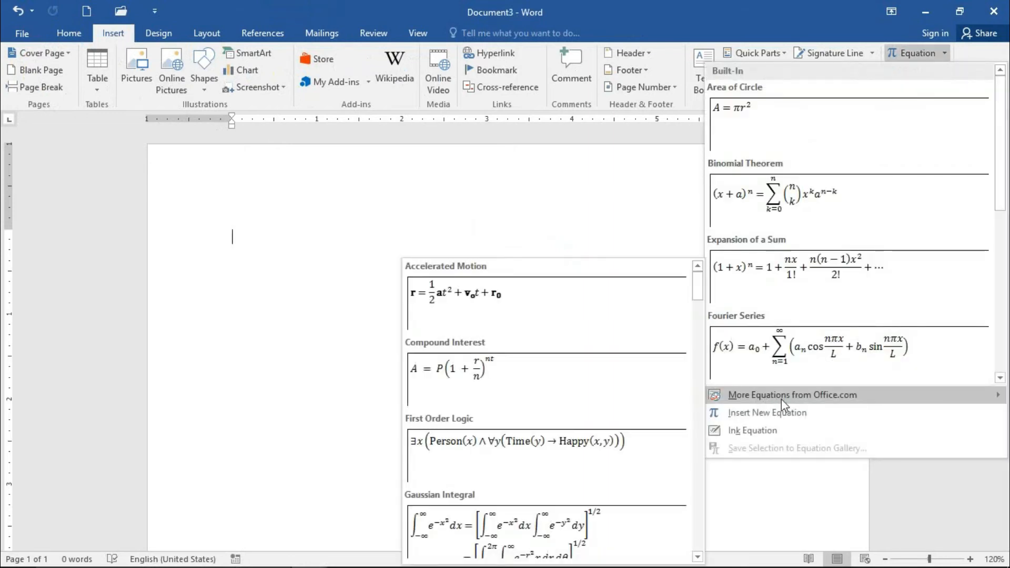
pyautogui.scroll(-8, 481, 420)
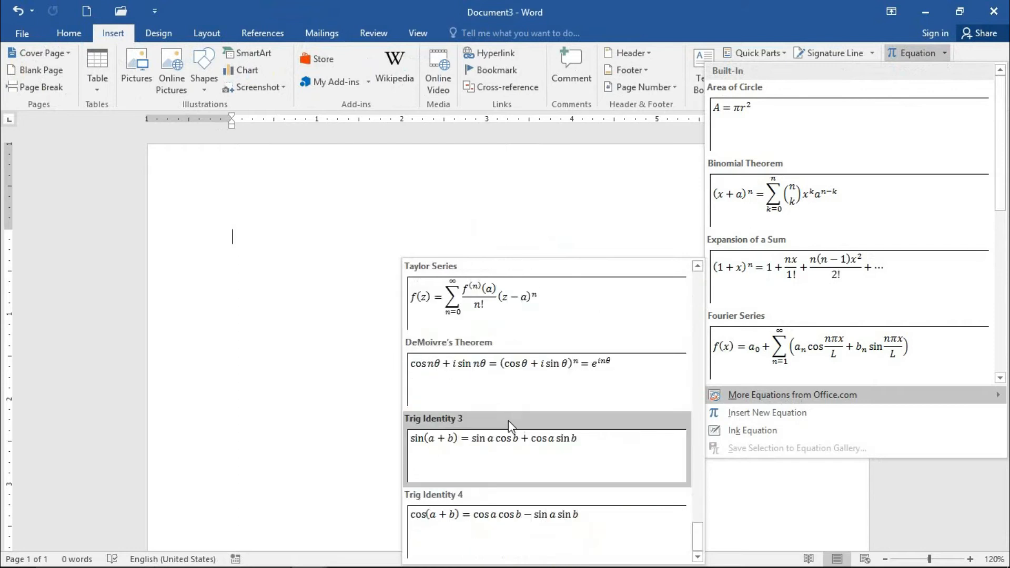
pyautogui.click(741, 415)
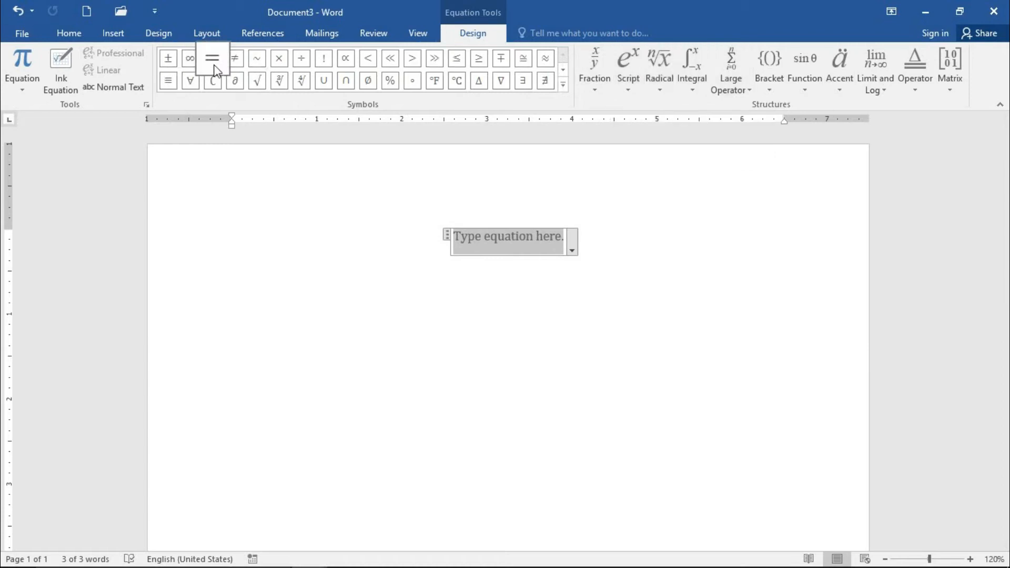
# Step: Build the equation dy/dx = π/2 in the placeholder from the common fractions and the equals symbol
pyautogui.click(599, 66)
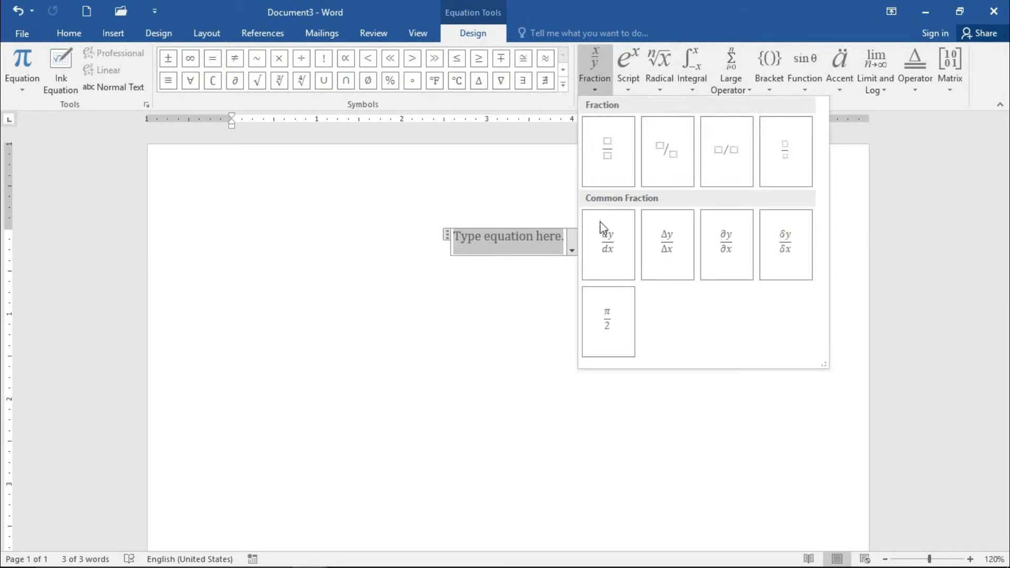
pyautogui.click(605, 256)
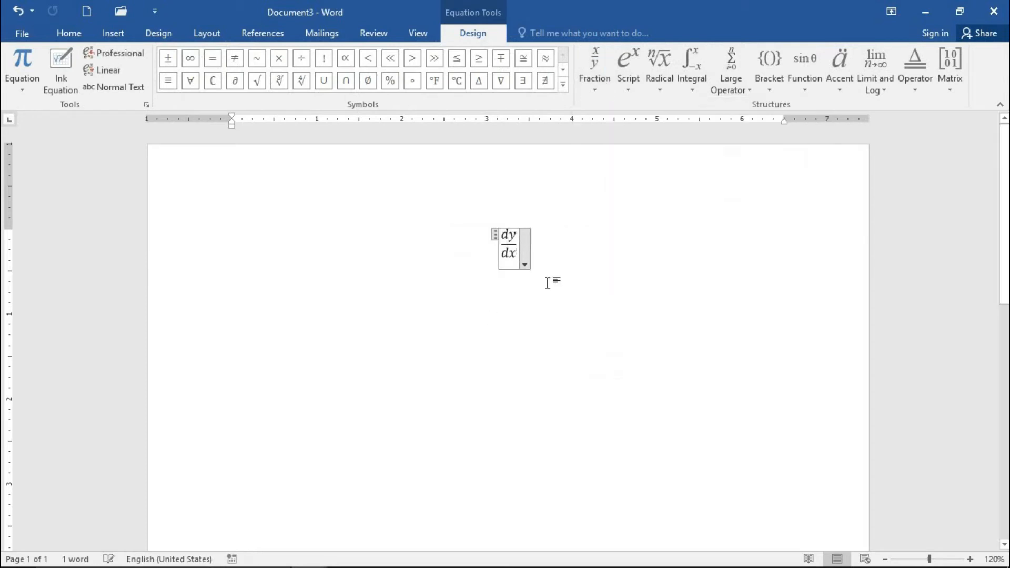
pyautogui.click(211, 60)
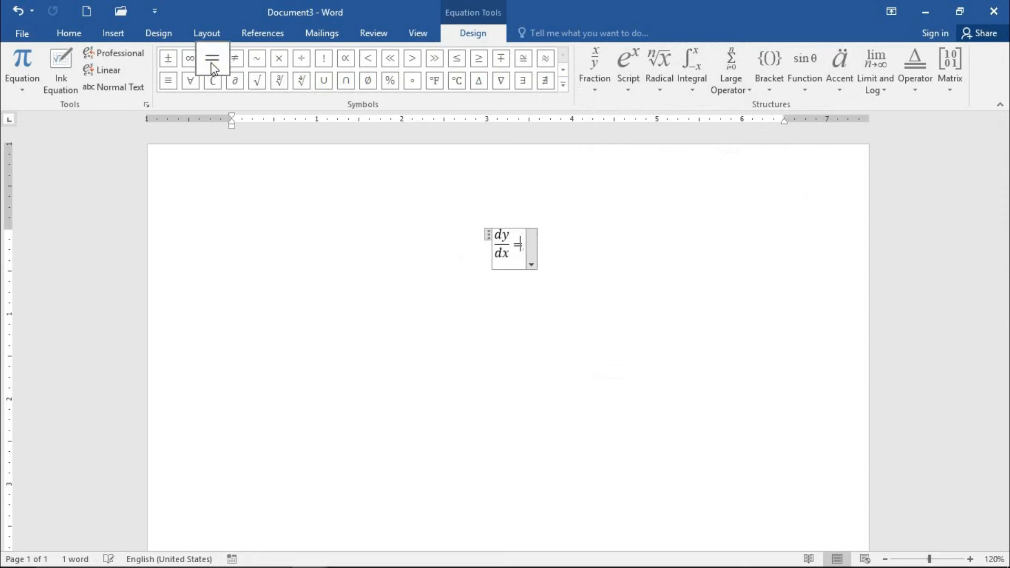
pyautogui.click(594, 61)
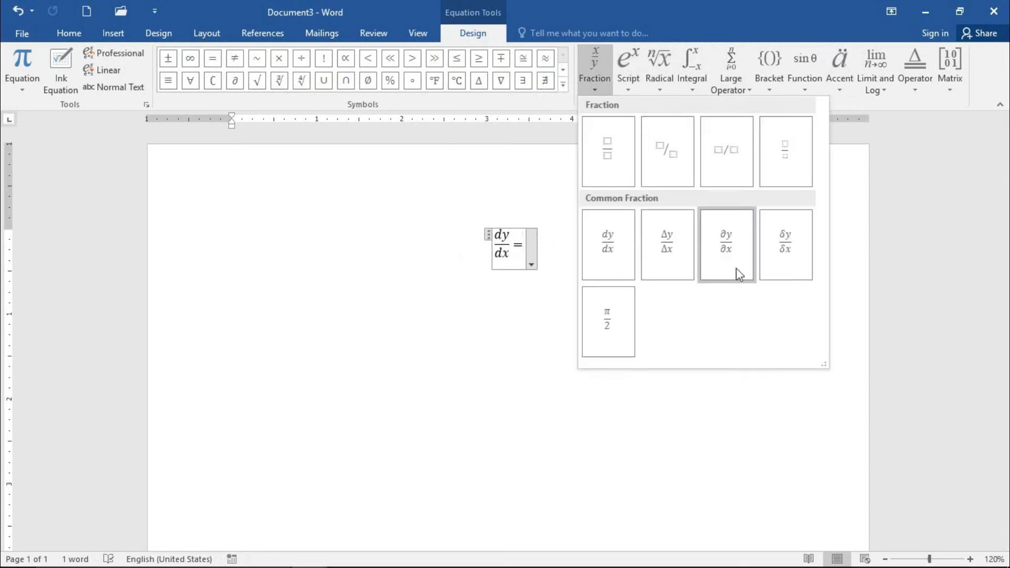
pyautogui.click(608, 323)
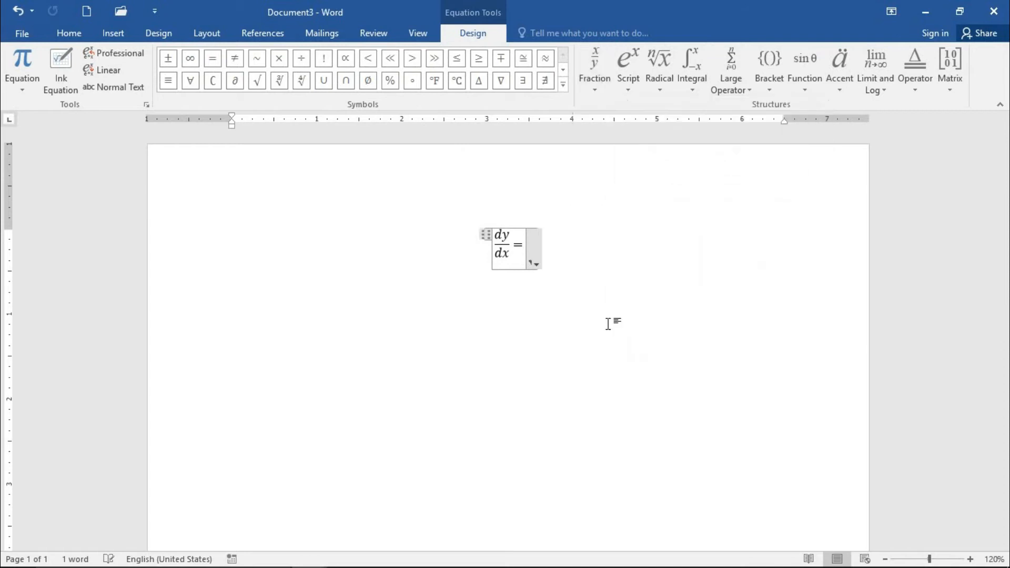
pyautogui.click(435, 263)
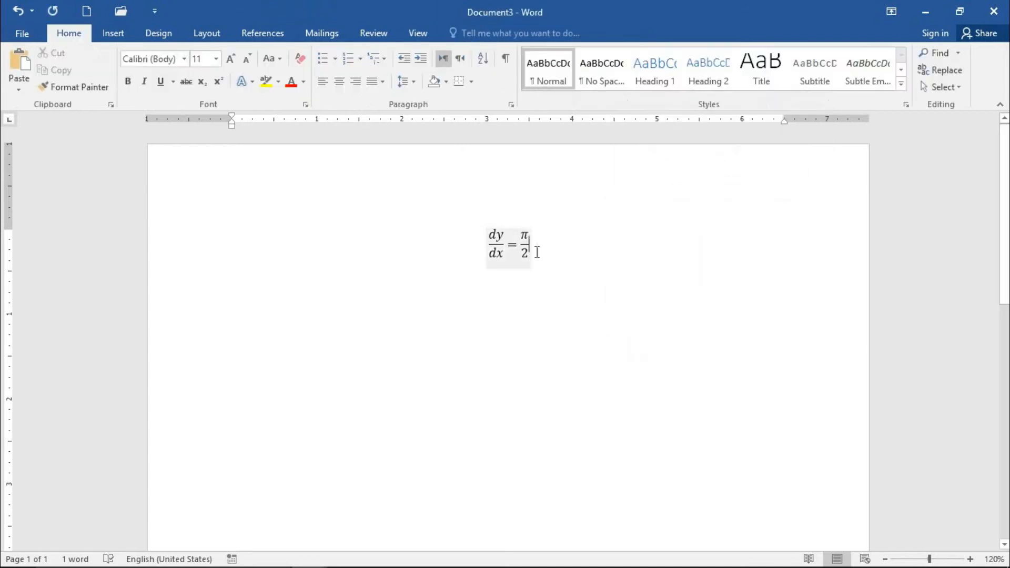
# Step: Delete the whole dy/dx = π/2 equation from the page
pyautogui.moveTo(507, 216); pyautogui.dragTo(442, 234)
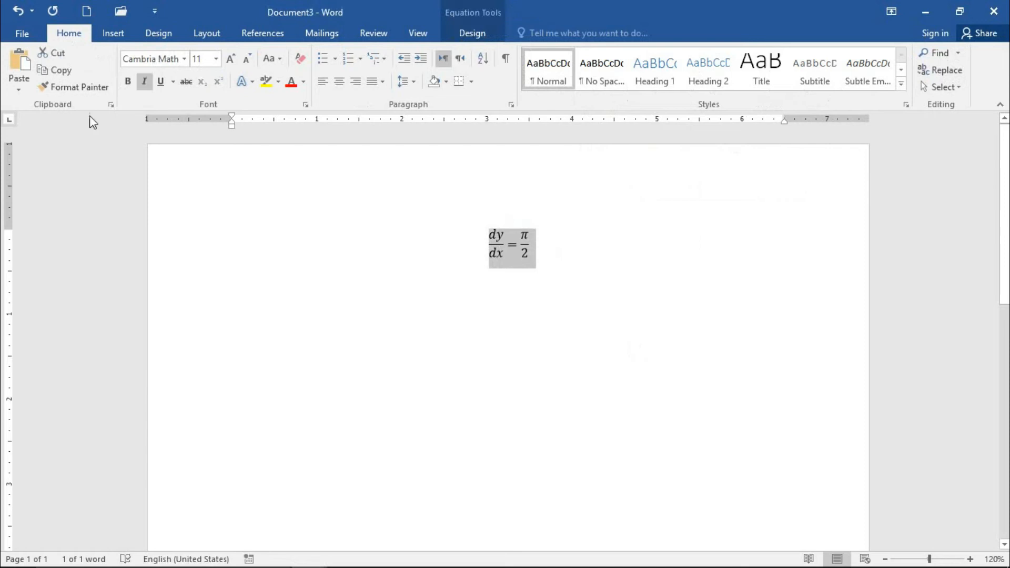
pyautogui.click(112, 32)
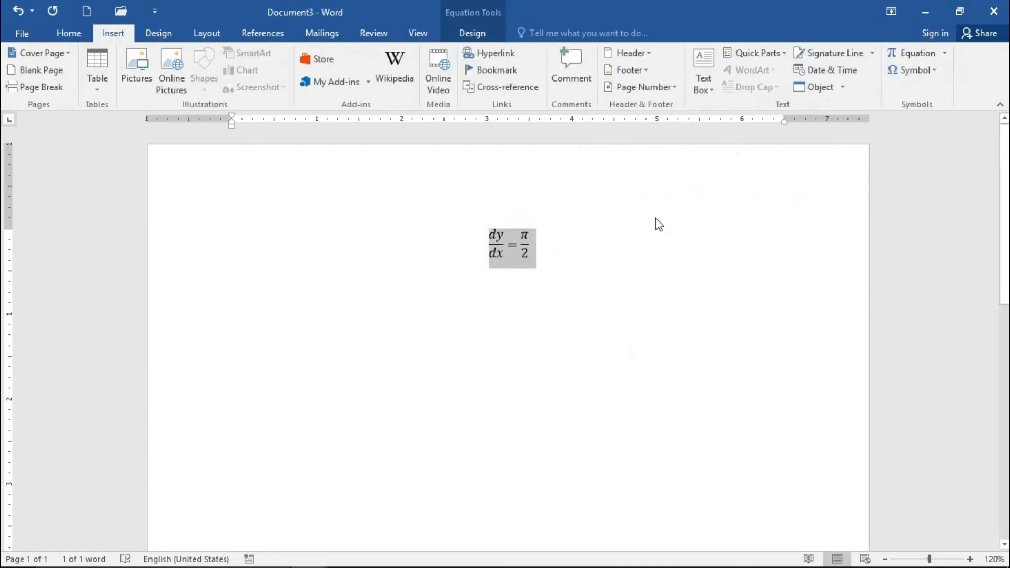
pyautogui.press('Delete')
# Step: Handwrite the fraction (2 + 1) over (1 + 1) as an ink equation and insert it into the document
pyautogui.click(943, 53)
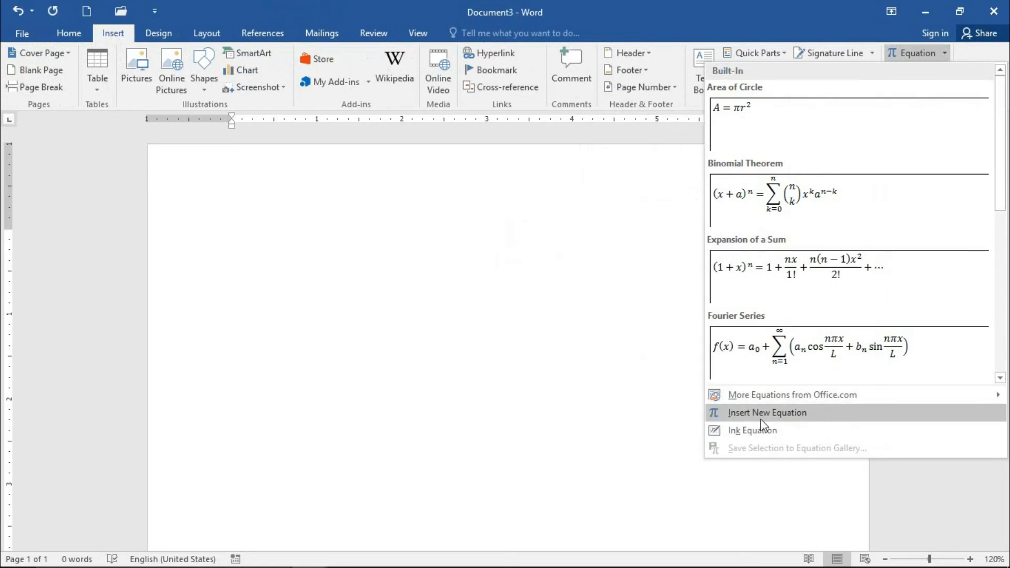
pyautogui.click(740, 436)
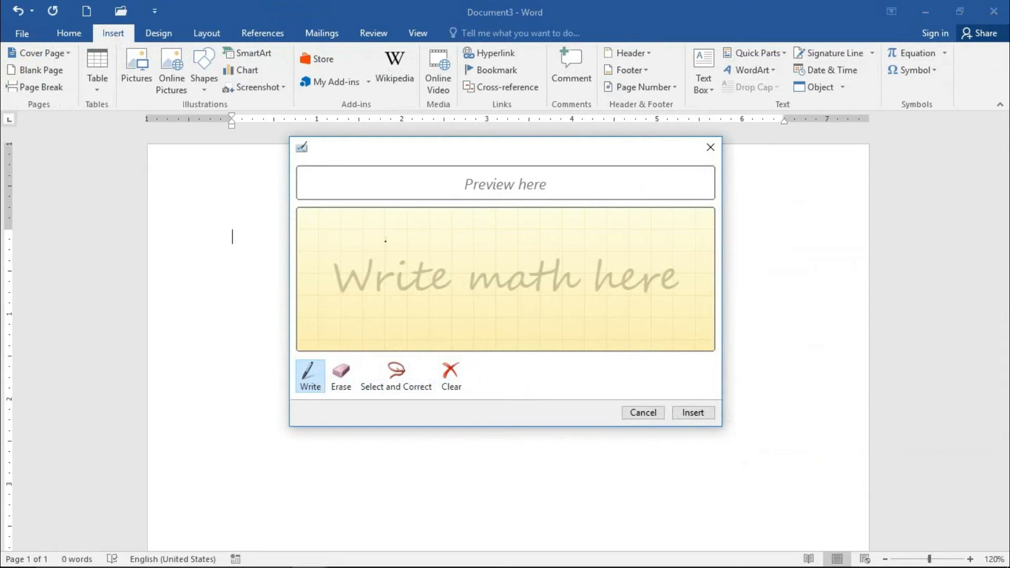
pyautogui.moveTo(379, 230)
pyautogui.mouseDown()
pyautogui.moveTo(395, 279)
pyautogui.moveTo(484, 276)
pyautogui.moveTo(504, 260)
pyautogui.moveTo(532, 272)
pyautogui.mouseUp()
pyautogui.moveTo(386, 309); pyautogui.dragTo(579, 280)
pyautogui.moveTo(435, 322); pyautogui.dragTo(444, 348)
pyautogui.moveTo(473, 314)
pyautogui.mouseDown()
pyautogui.moveTo(486, 348)
pyautogui.moveTo(509, 324)
pyautogui.moveTo(547, 343)
pyautogui.mouseUp()
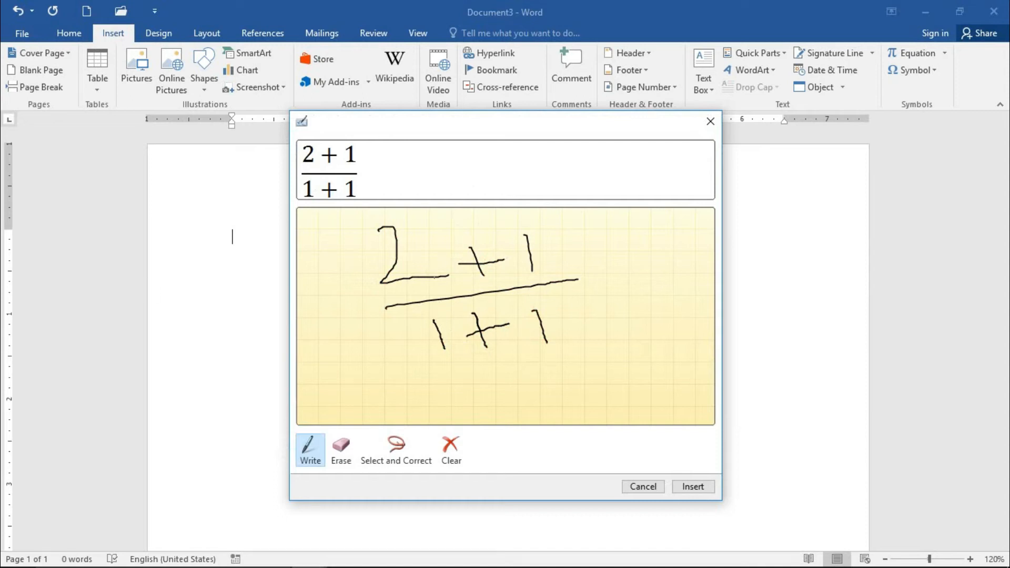
pyautogui.click(698, 487)
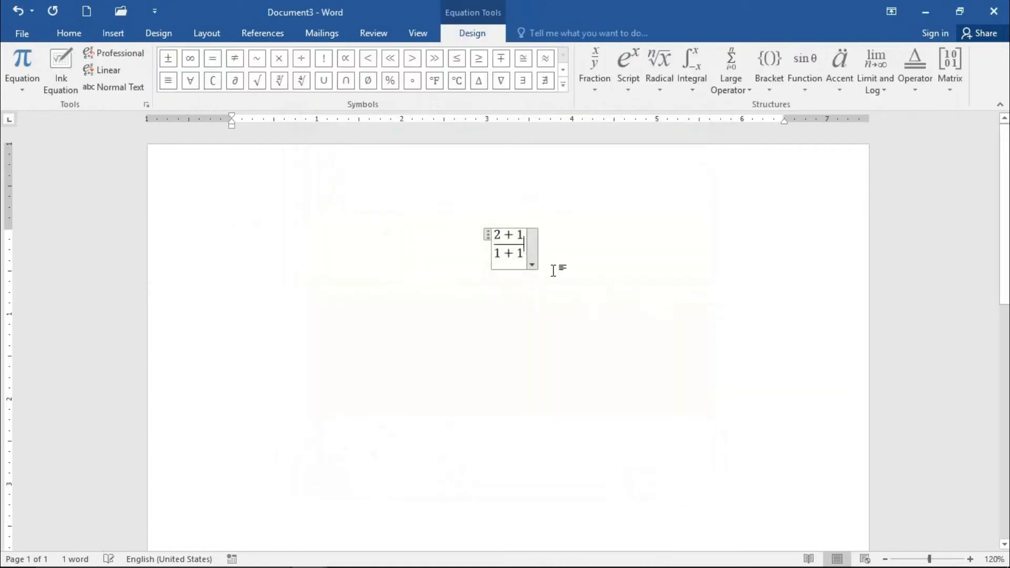
pyautogui.click(643, 325)
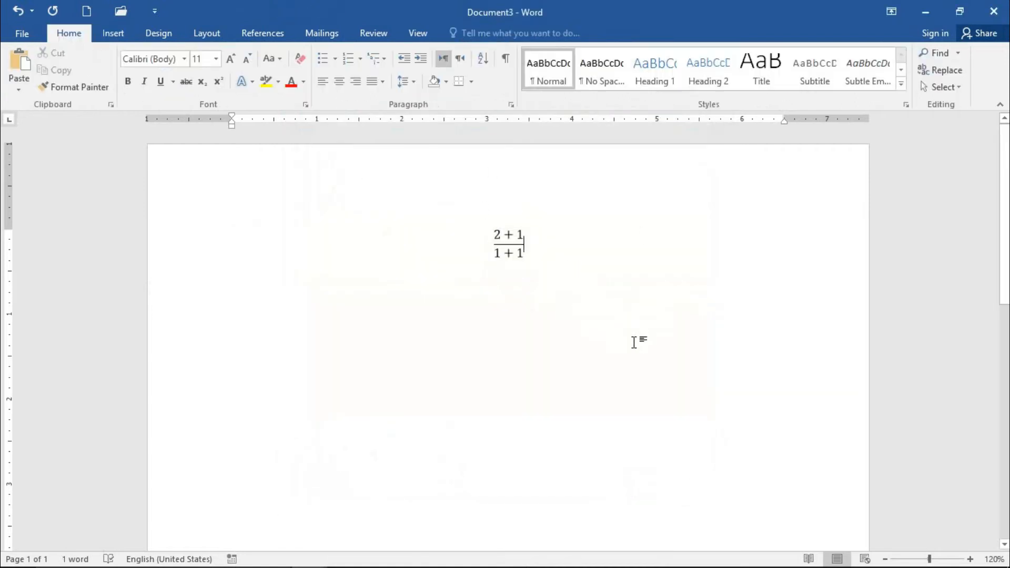
pyautogui.click(107, 34)
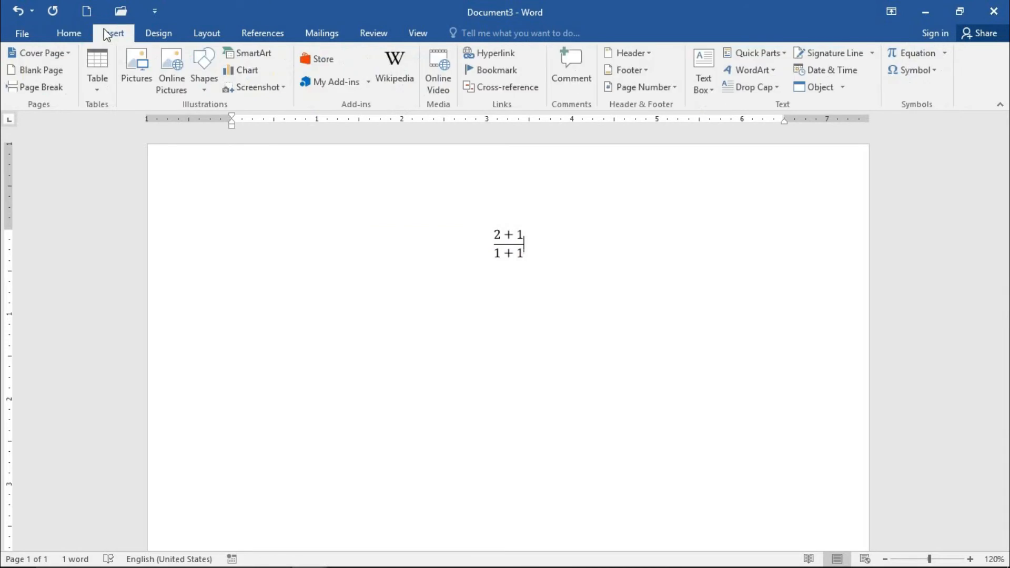
pyautogui.click(946, 54)
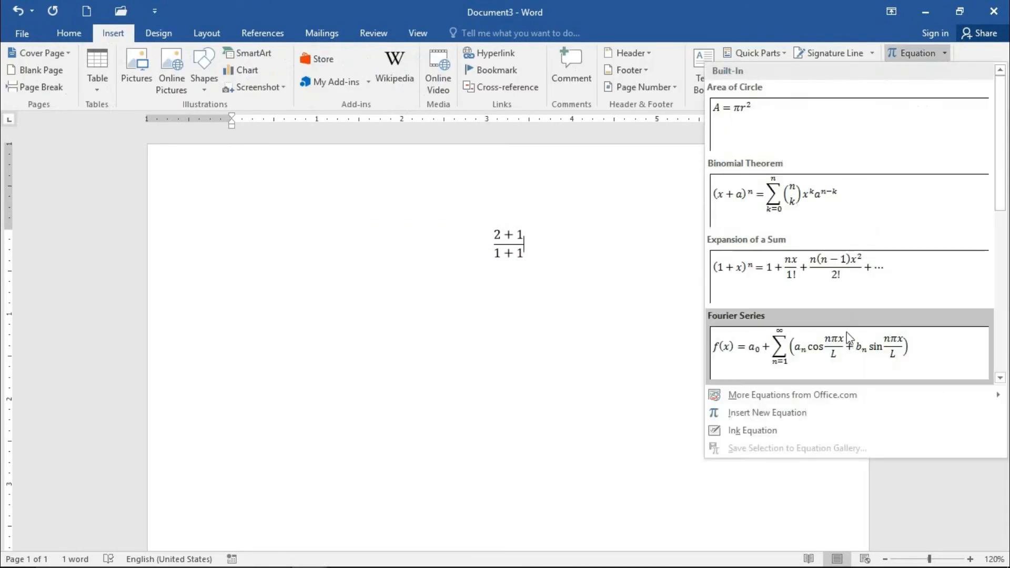
pyautogui.click(776, 422)
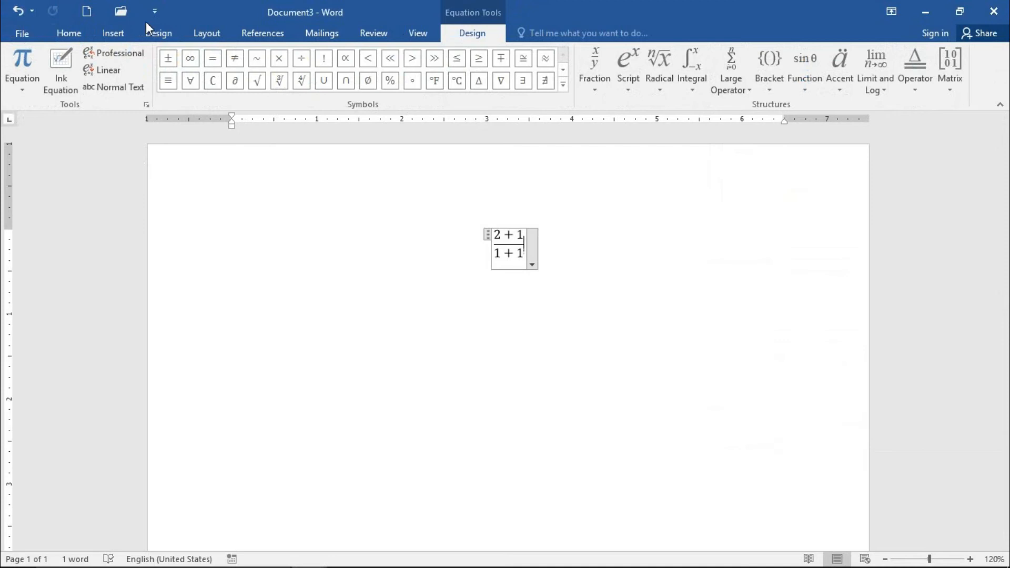
# Step: Delete the fraction equation (2 + 1) over (1 + 1) to clear the page
pyautogui.click(498, 226)
pyautogui.moveTo(467, 227); pyautogui.dragTo(554, 270)
pyautogui.press('Delete')
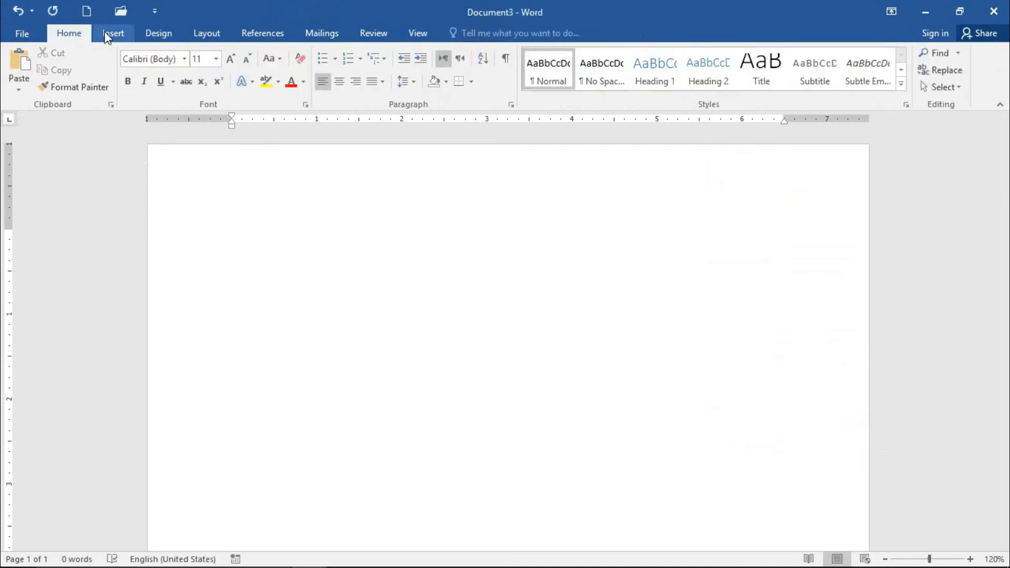
# Step: Review the built-in equation gallery and the Quick Parts options, including the available document properties
pyautogui.click(108, 32)
pyautogui.click(944, 54)
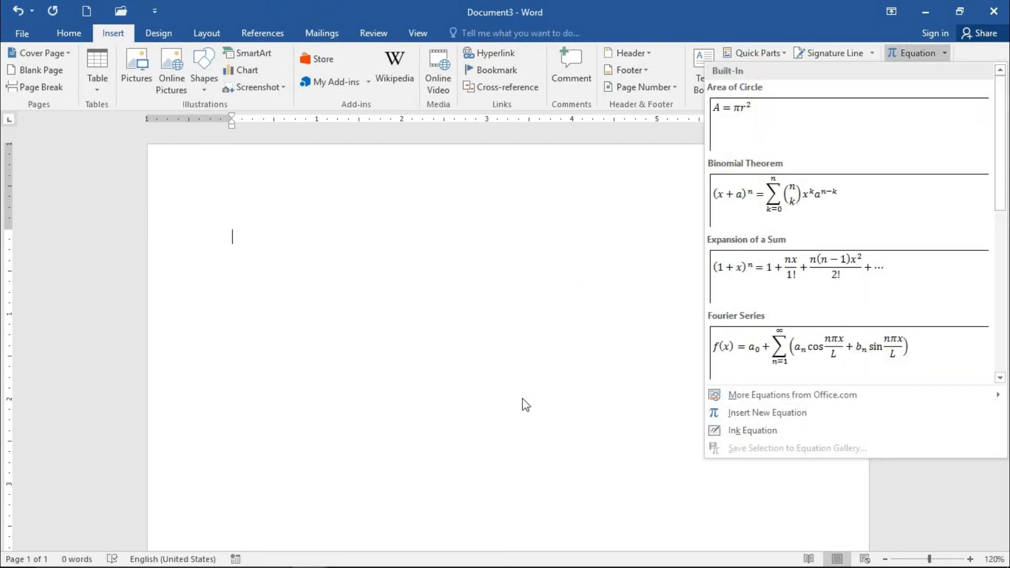
pyautogui.click(464, 353)
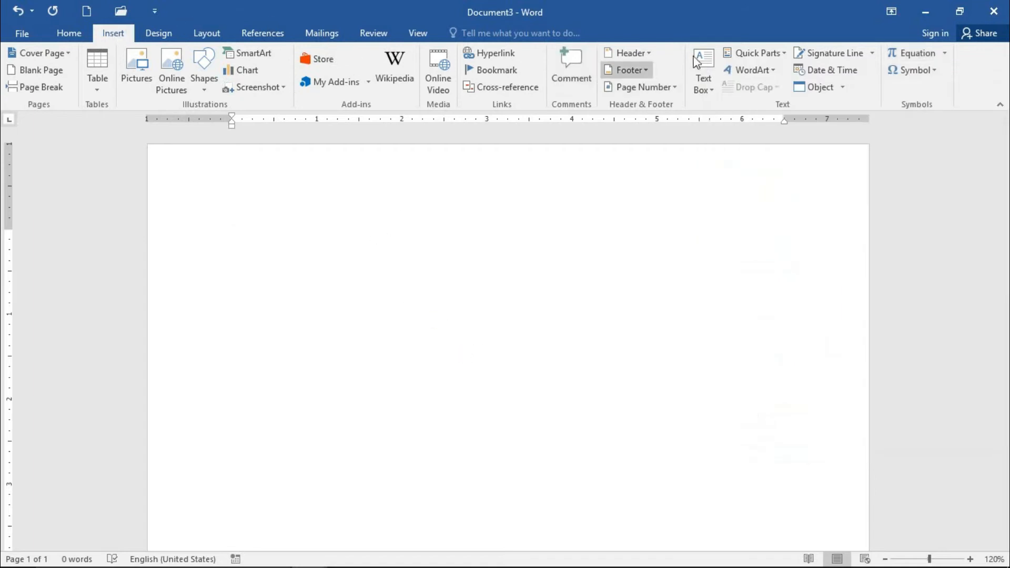
pyautogui.click(778, 52)
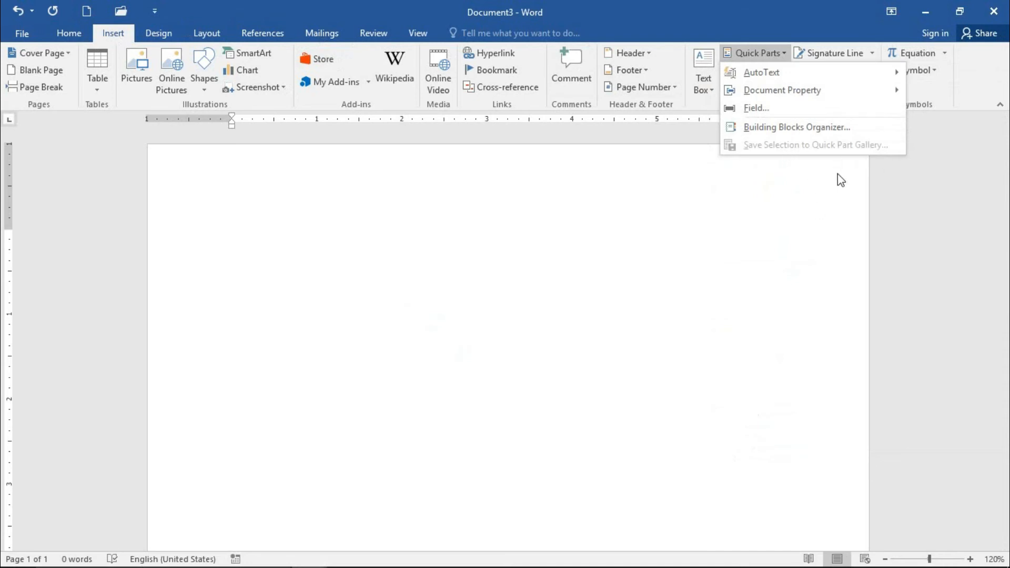
pyautogui.click(660, 206)
pyautogui.click(769, 51)
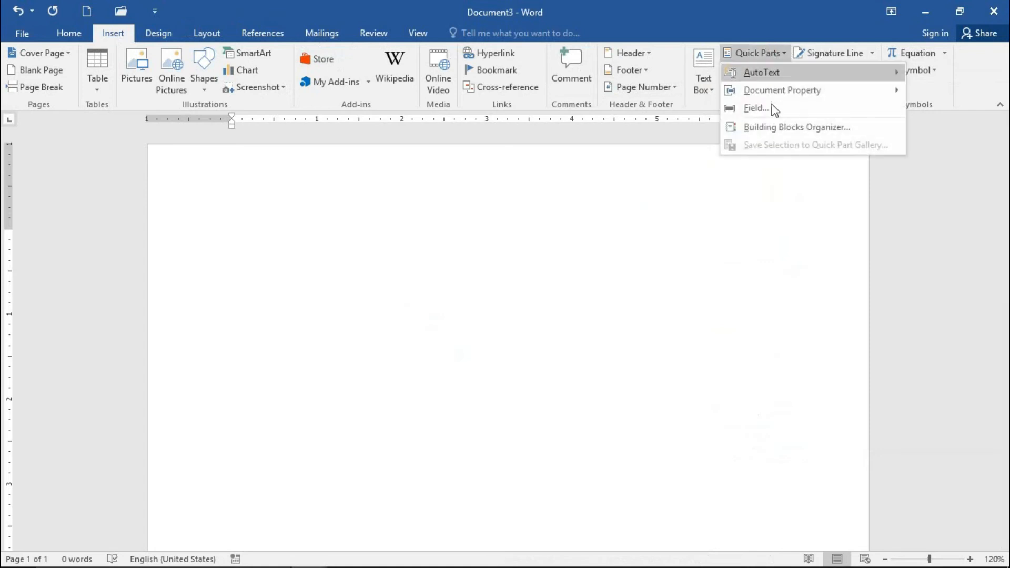
pyautogui.moveTo(802, 96)
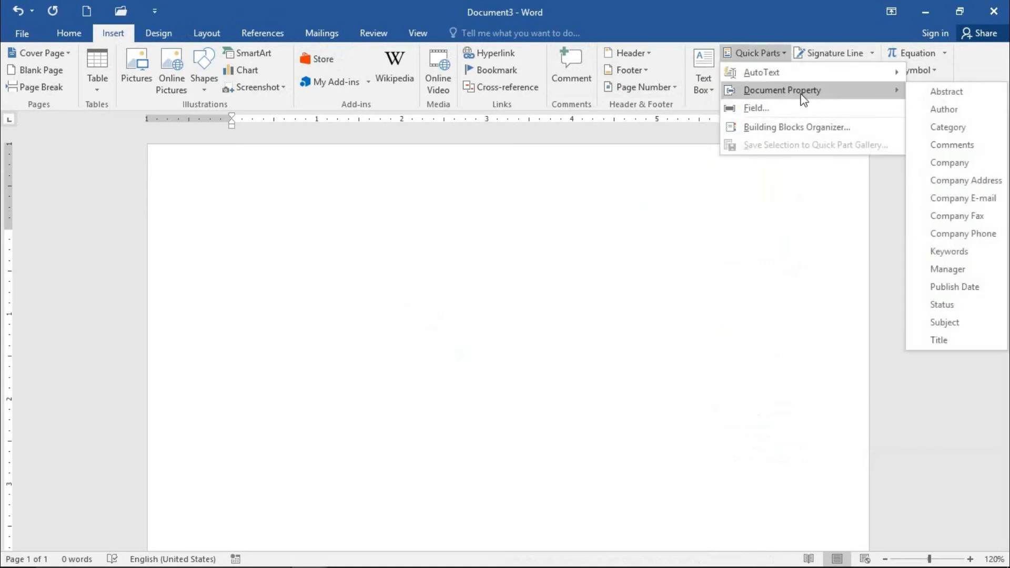
pyautogui.click(774, 159)
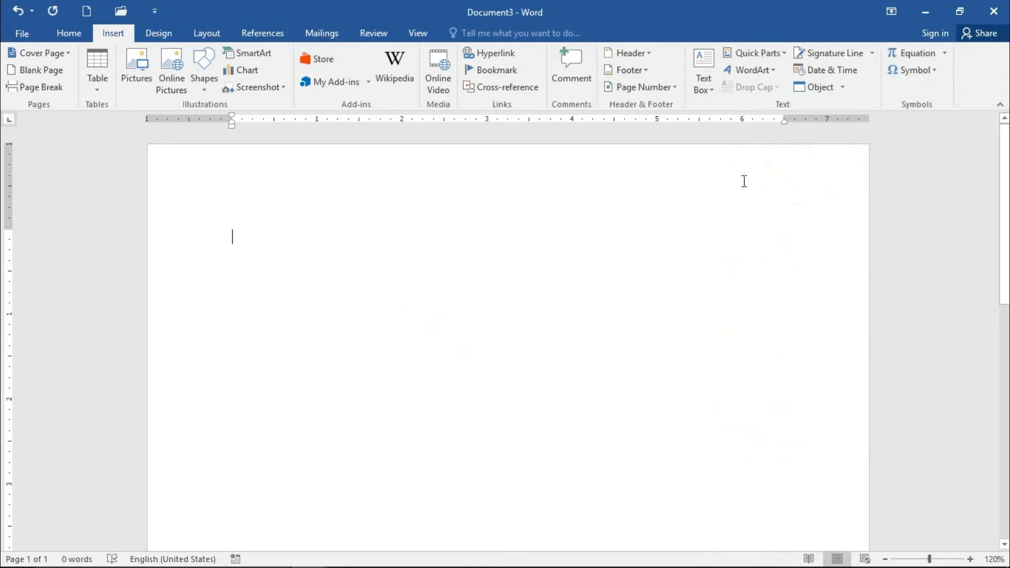
# Step: Insert the smiley symbol, write "ha ha ha" after it and start a new line
pyautogui.click(936, 70)
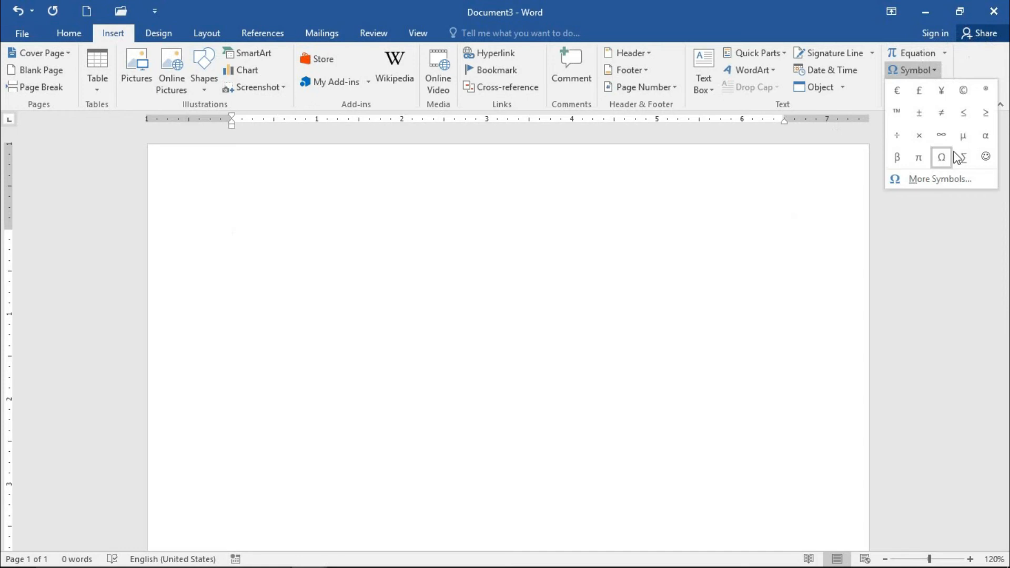
pyautogui.click(986, 156)
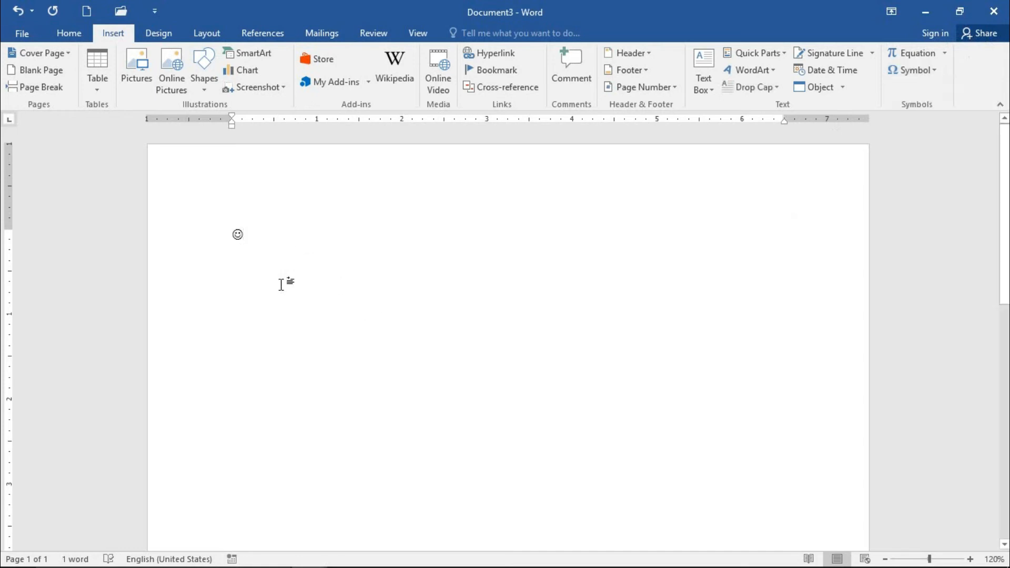
pyautogui.scroll(6, 281, 284)
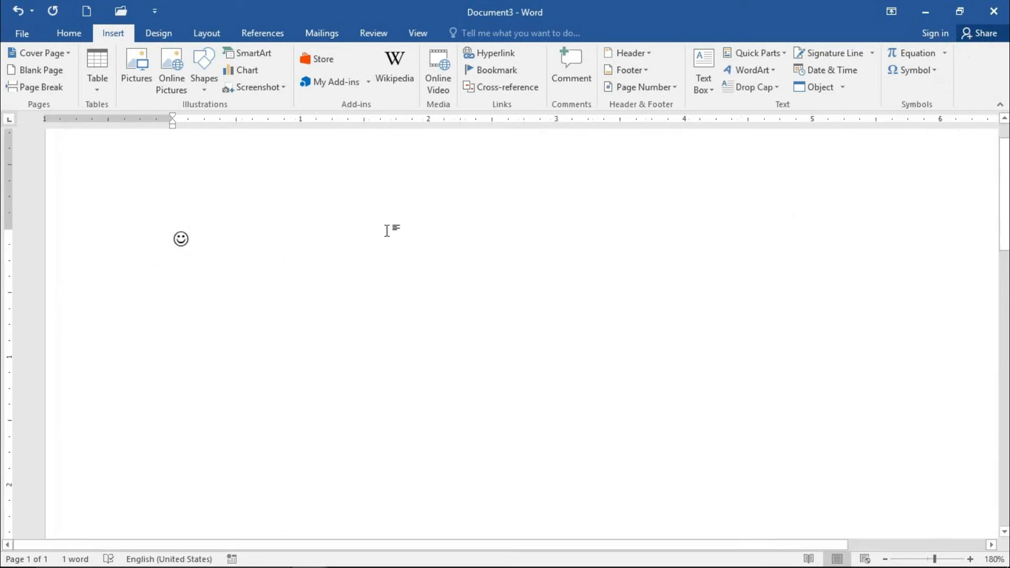
pyautogui.write('ha')
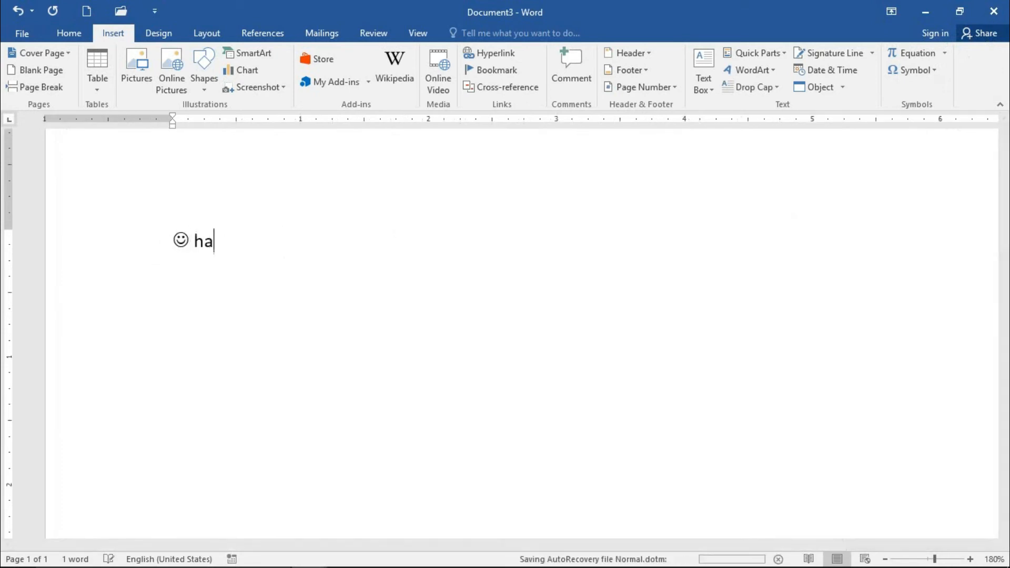
pyautogui.write(' ha ha')
pyautogui.press('Return')
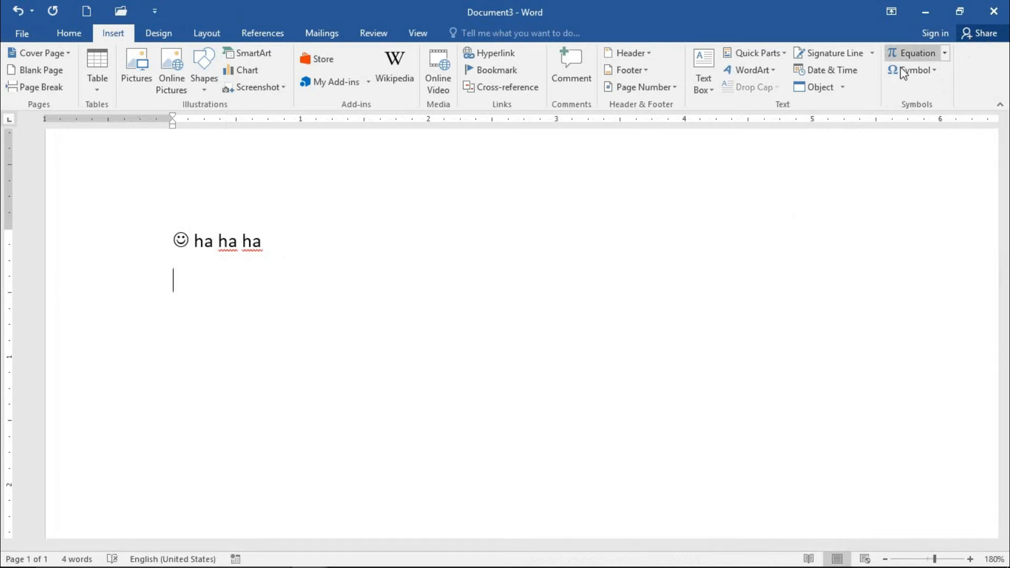
# Step: Insert the Ω symbol, write "no music" after it and start a new line
pyautogui.click(935, 67)
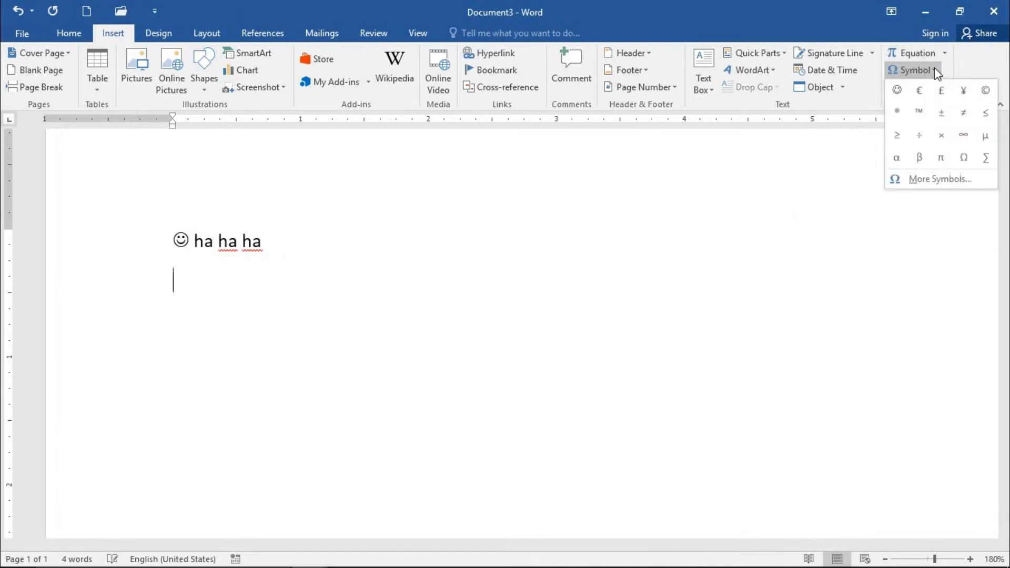
pyautogui.click(965, 158)
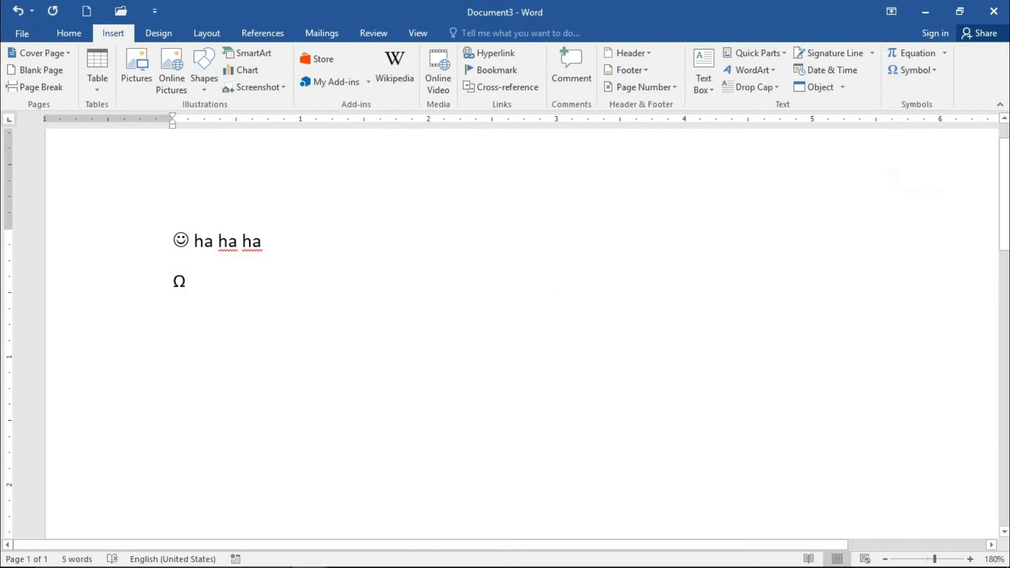
pyautogui.write('no mu')
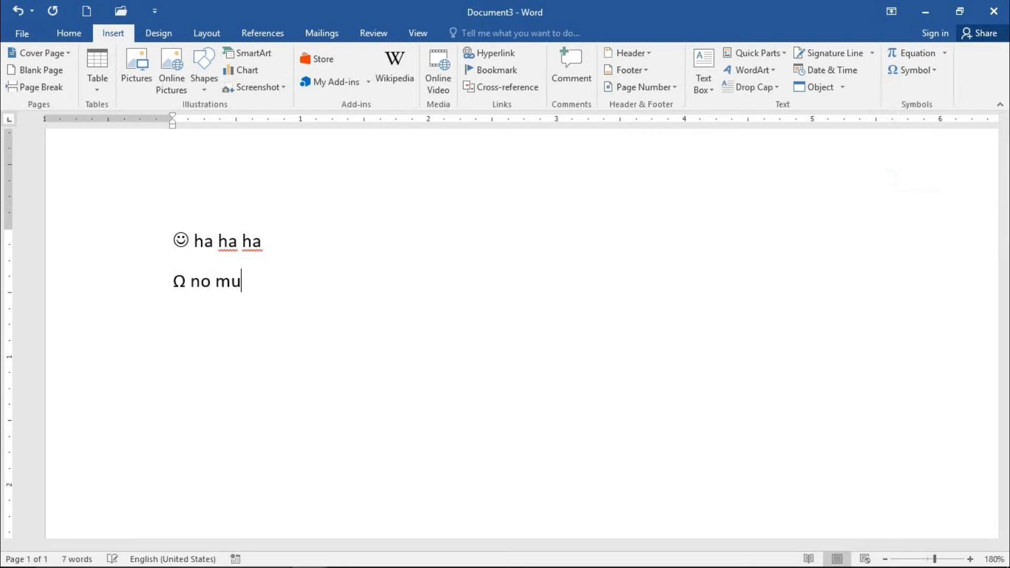
pyautogui.write('sic')
pyautogui.press('Return')
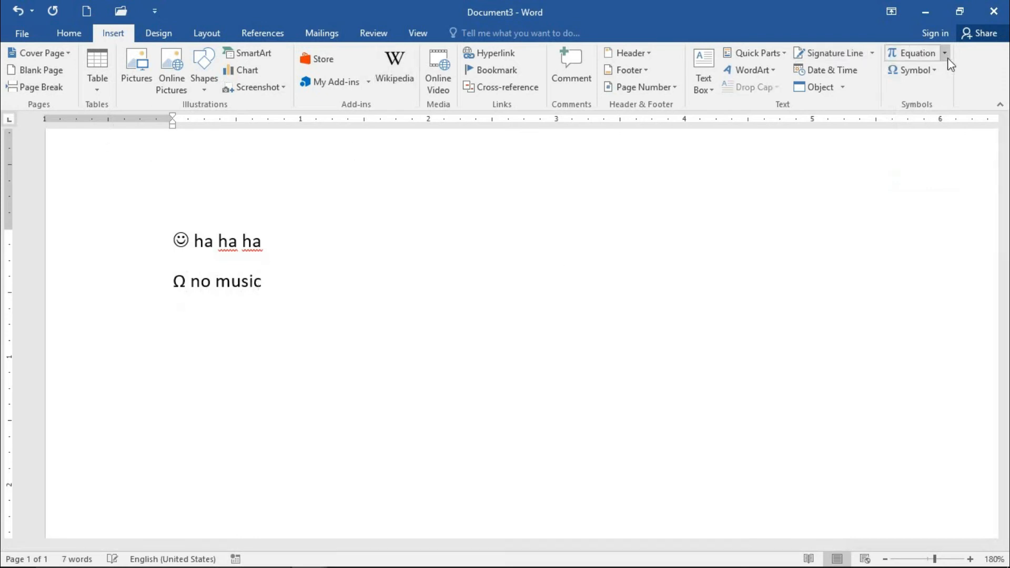
# Step: Open the full symbol collection and examine the characters of the Adobe Arabic, Adobe Devanagari and Adobe Gurmukhi fonts
pyautogui.click(939, 73)
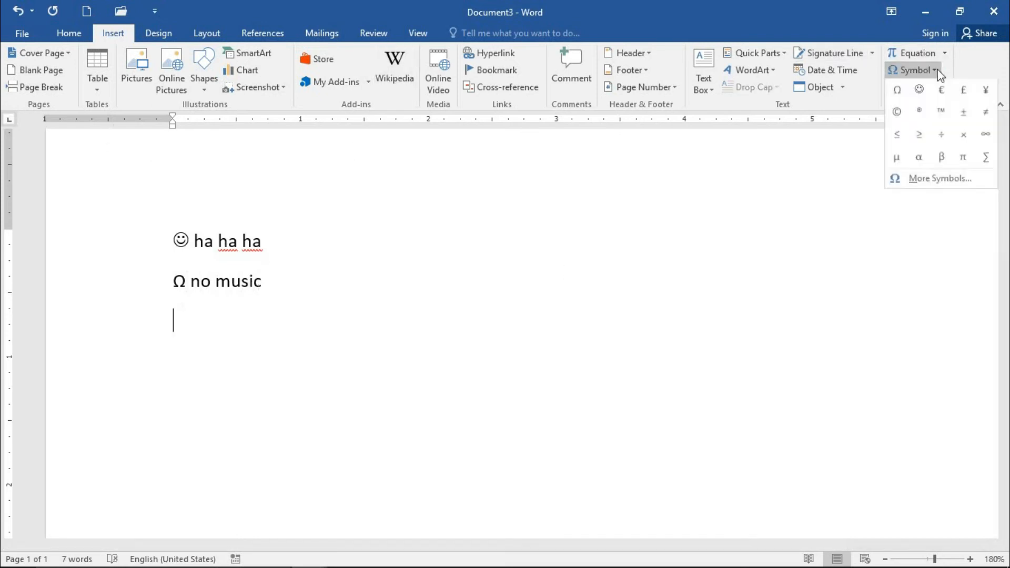
pyautogui.click(921, 179)
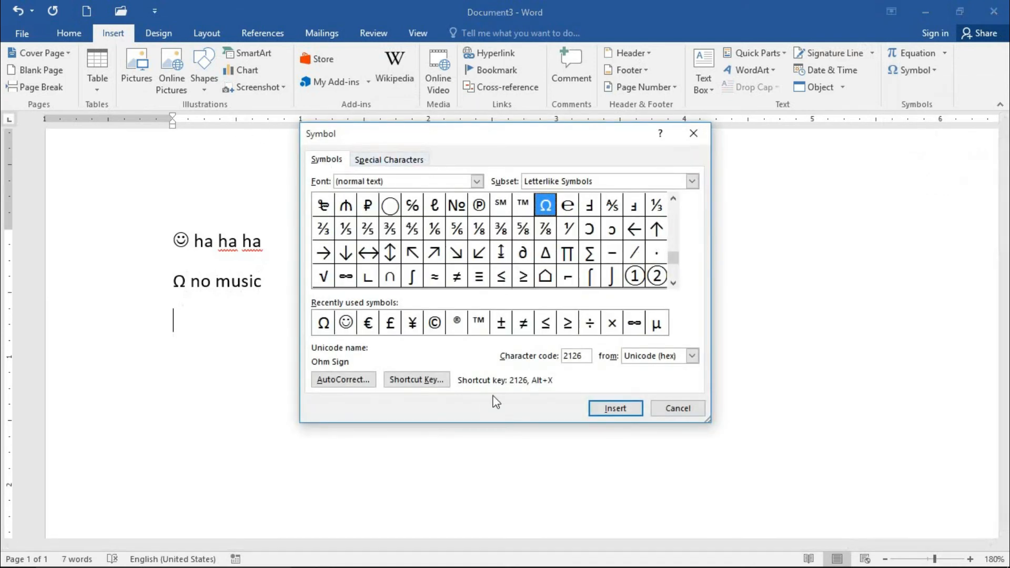
pyautogui.click(359, 181)
pyautogui.click(477, 181)
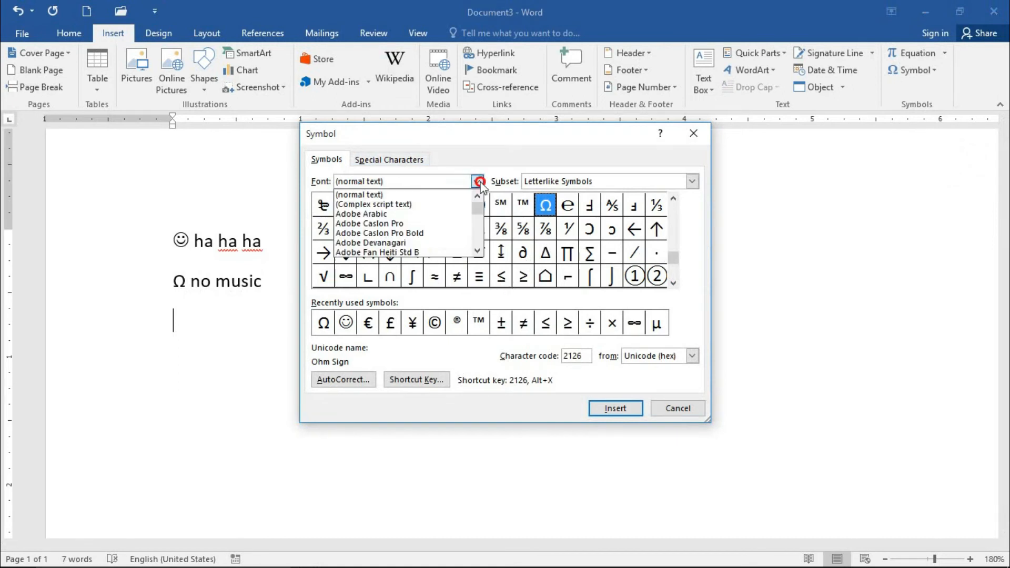
pyautogui.click(409, 217)
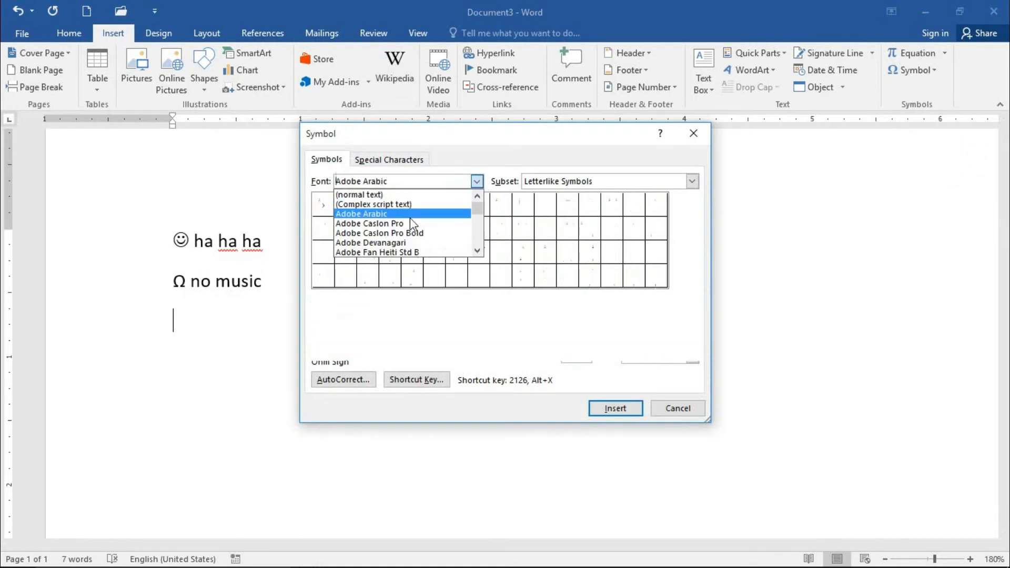
pyautogui.click(477, 181)
pyautogui.click(450, 243)
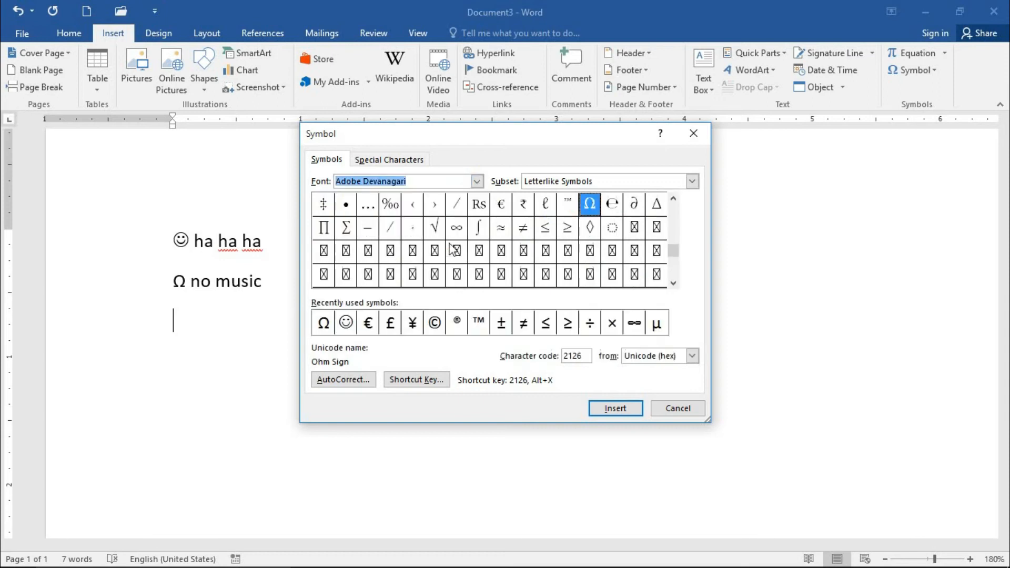
pyautogui.click(477, 181)
pyautogui.click(416, 253)
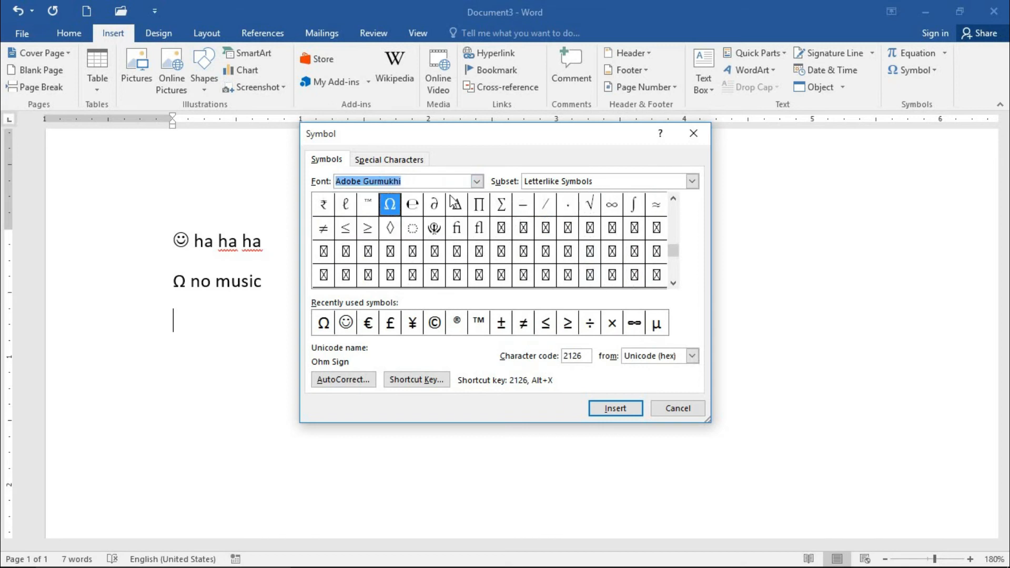
pyautogui.moveTo(677, 252); pyautogui.dragTo(673, 281)
pyautogui.moveTo(672, 271); pyautogui.dragTo(666, 211)
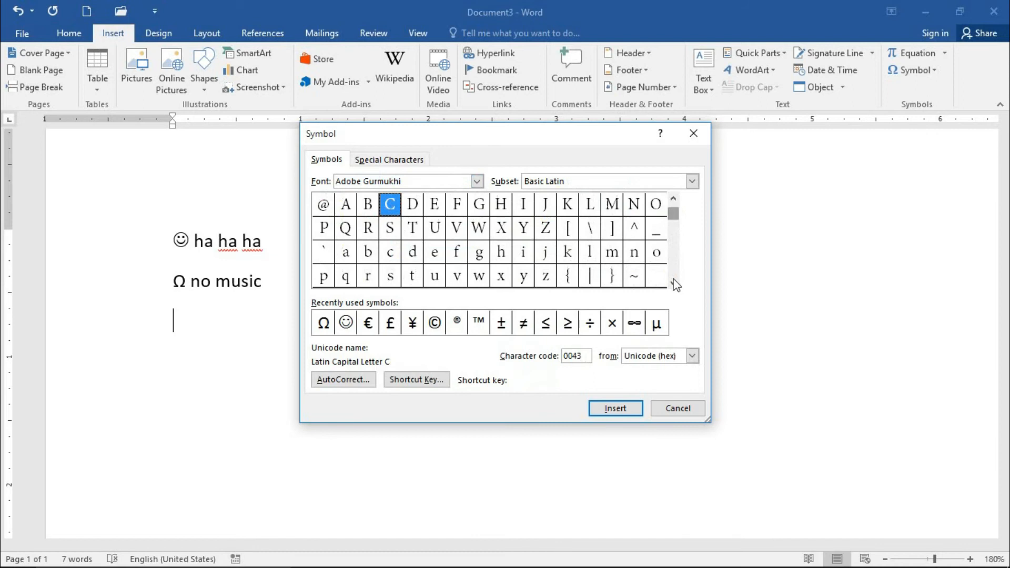
# Step: Examine the Latin Extended-A and the Greek and Coptic subsets of the Adobe Devanagari font
pyautogui.click(477, 181)
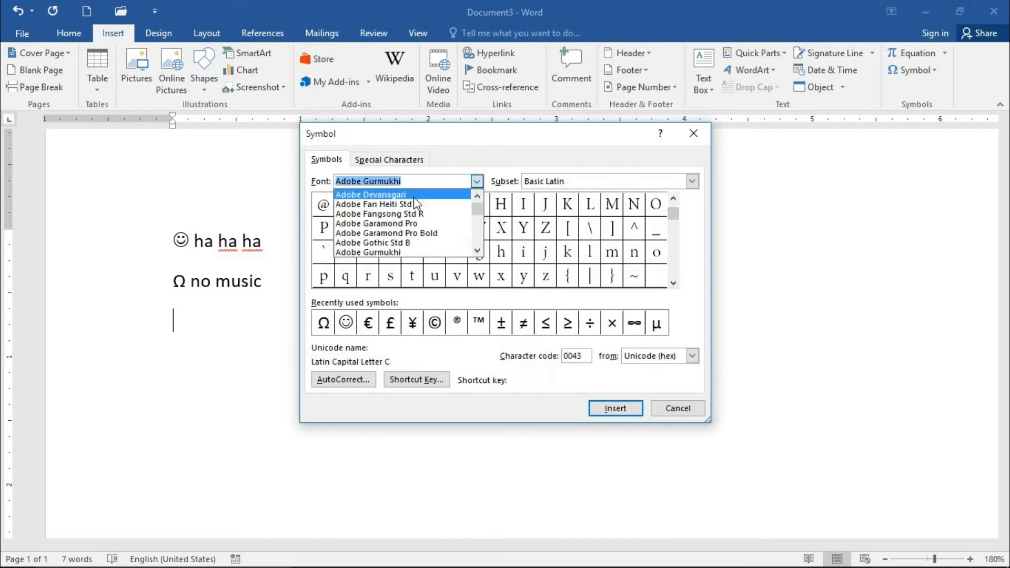
pyautogui.click(413, 196)
pyautogui.click(553, 182)
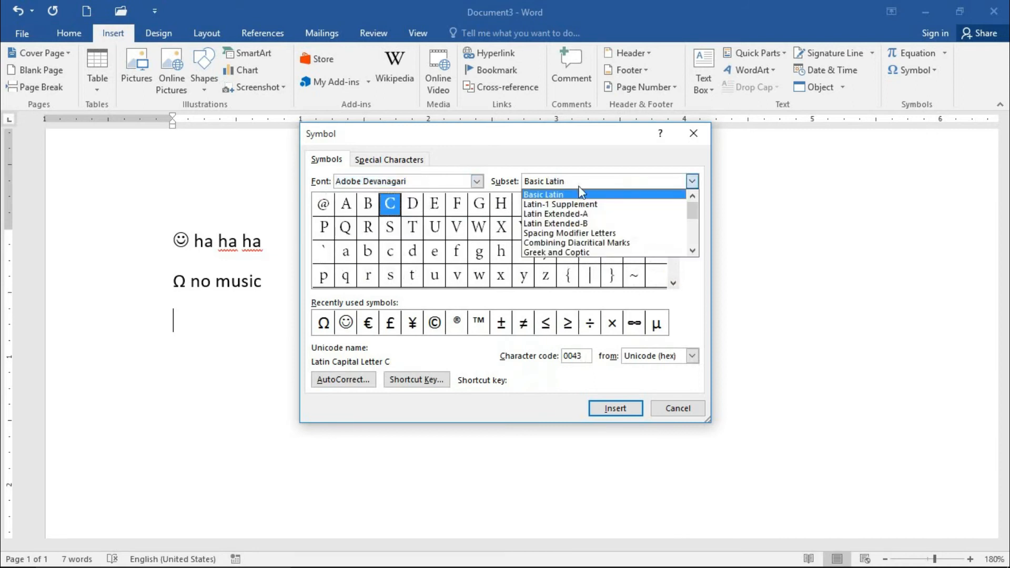
pyautogui.click(573, 215)
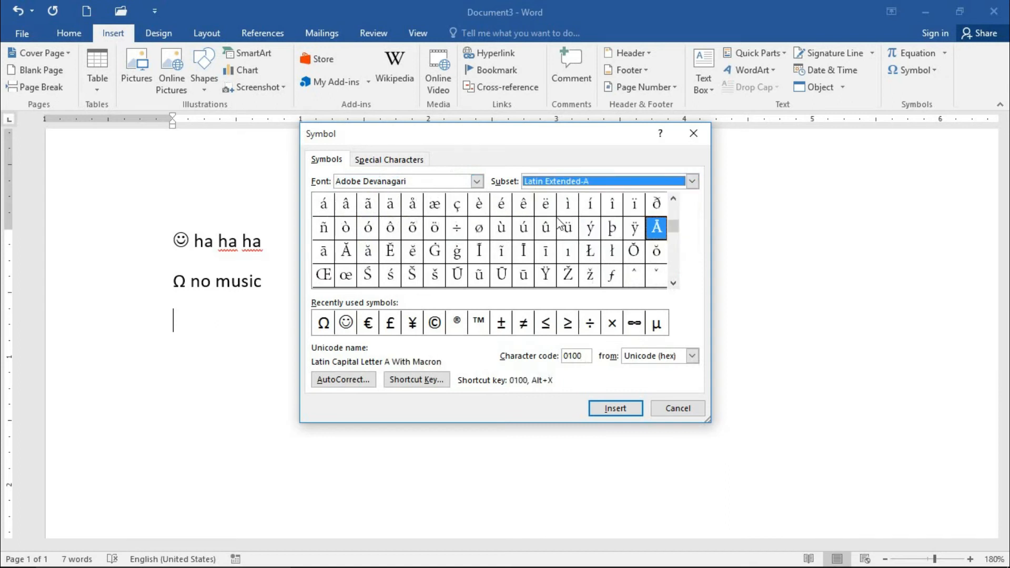
pyautogui.click(589, 184)
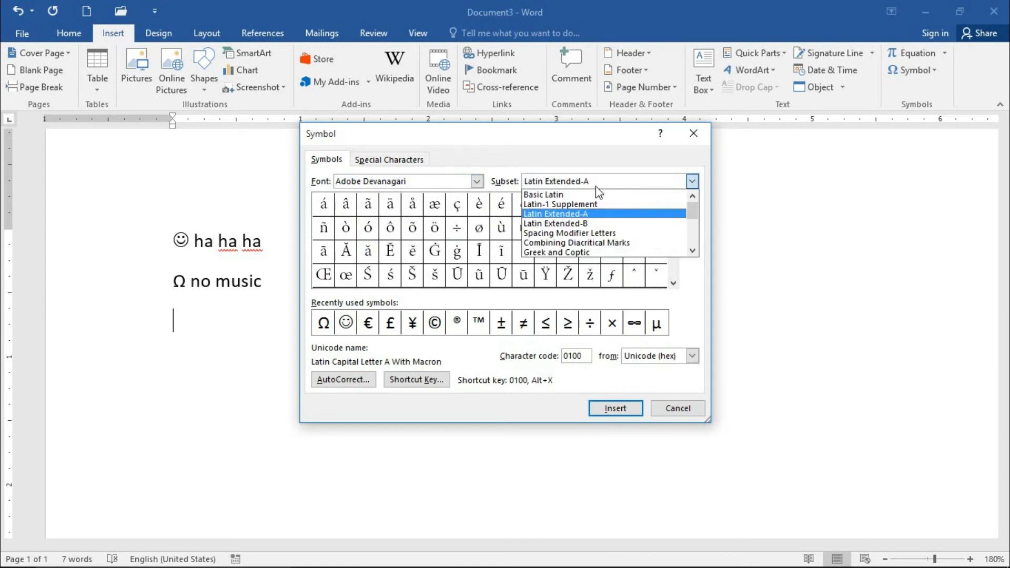
pyautogui.click(598, 254)
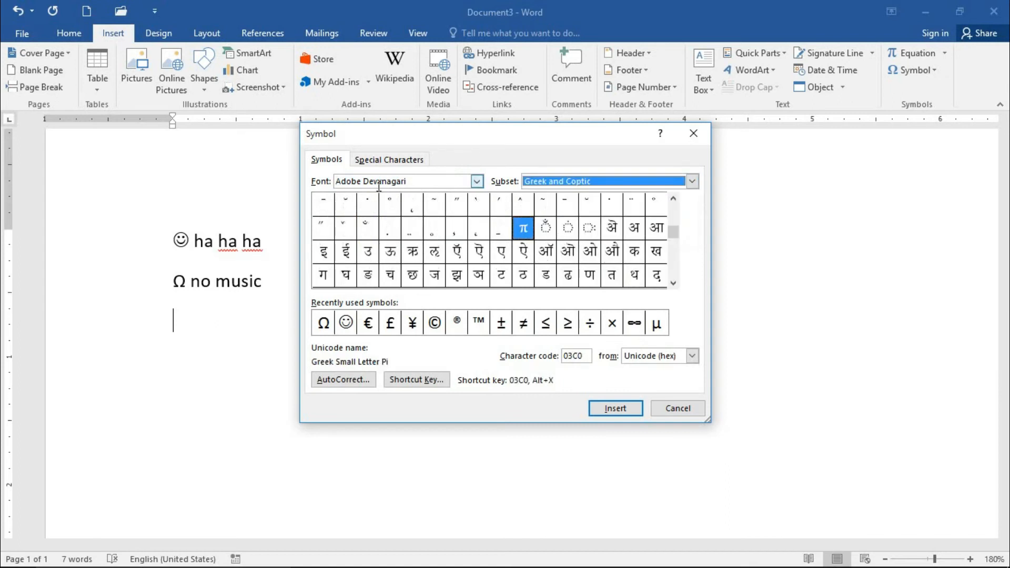
# Step: Browse the symbols offered by the Aldhabi, Yu Gothic UI and Noto Sans fonts
pyautogui.click(476, 181)
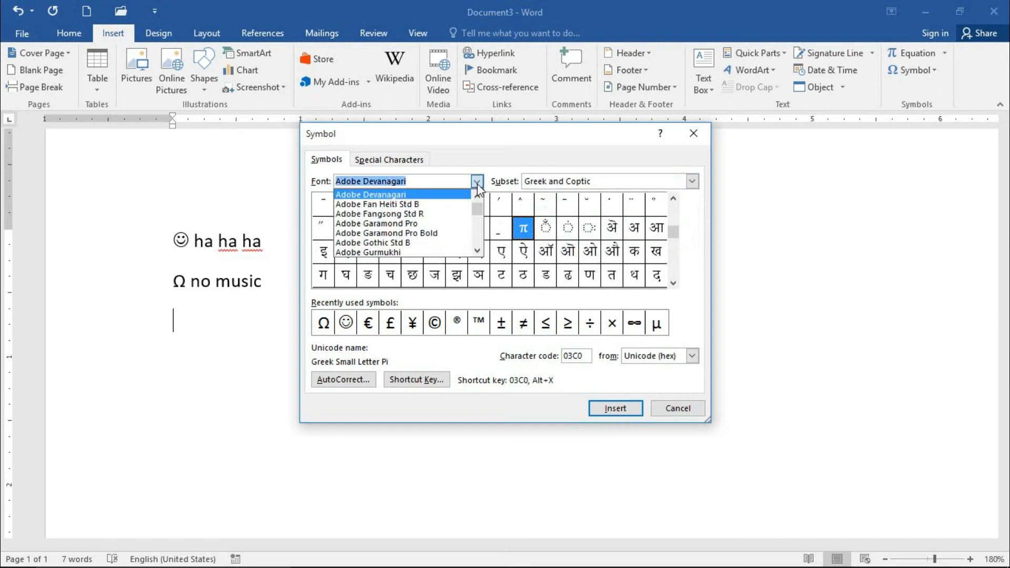
pyautogui.scroll(-8, 450, 226)
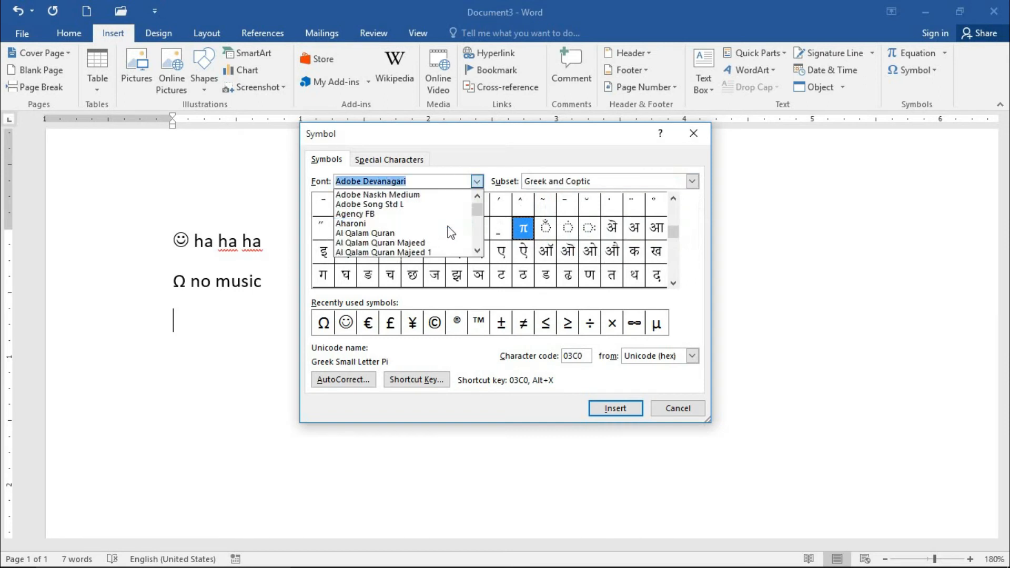
pyautogui.click(391, 213)
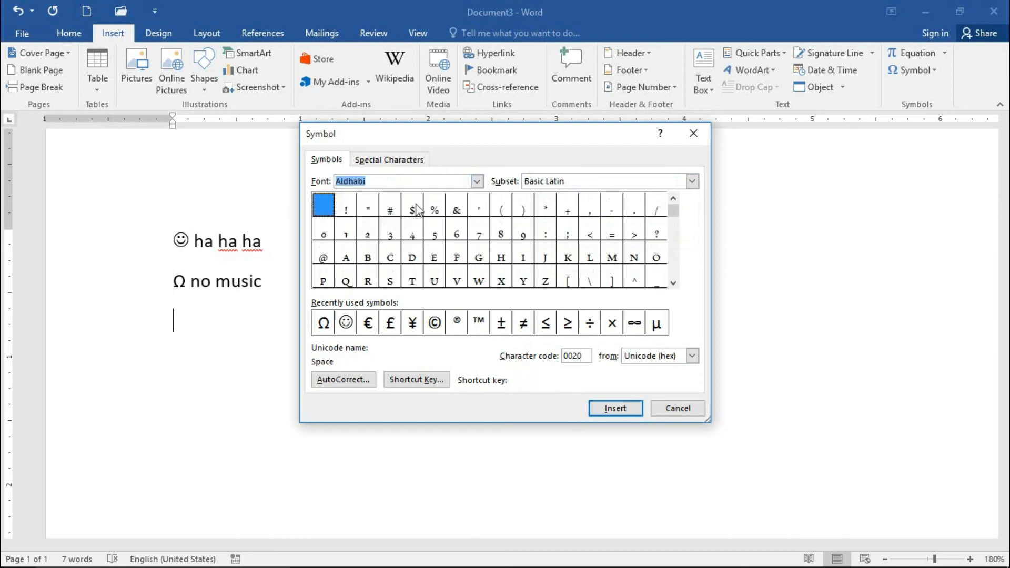
pyautogui.click(476, 181)
pyautogui.moveTo(477, 214); pyautogui.dragTo(480, 243)
pyautogui.click(381, 223)
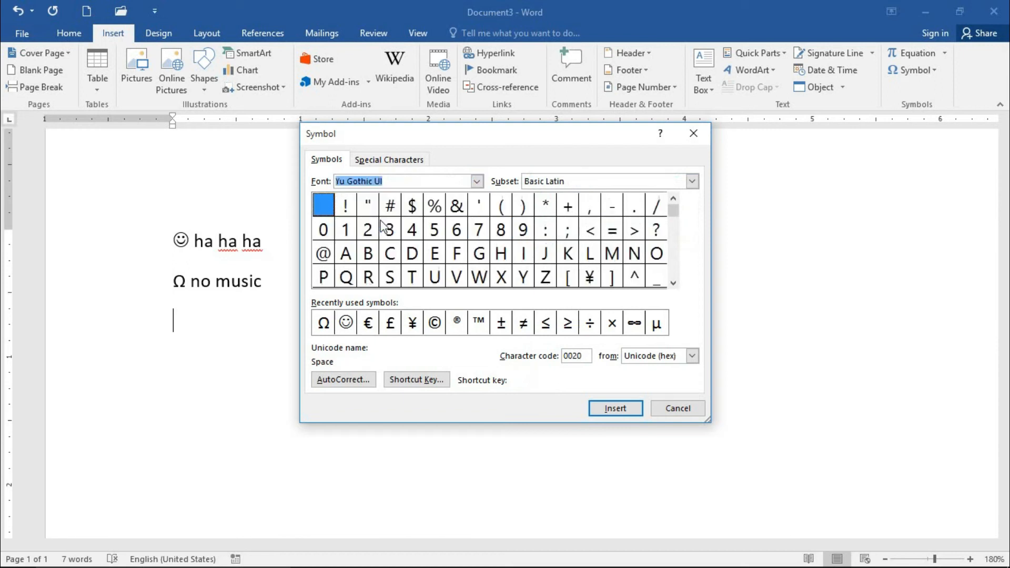
pyautogui.moveTo(675, 211)
pyautogui.mouseDown()
pyautogui.moveTo(670, 259)
pyautogui.moveTo(670, 217)
pyautogui.mouseUp()
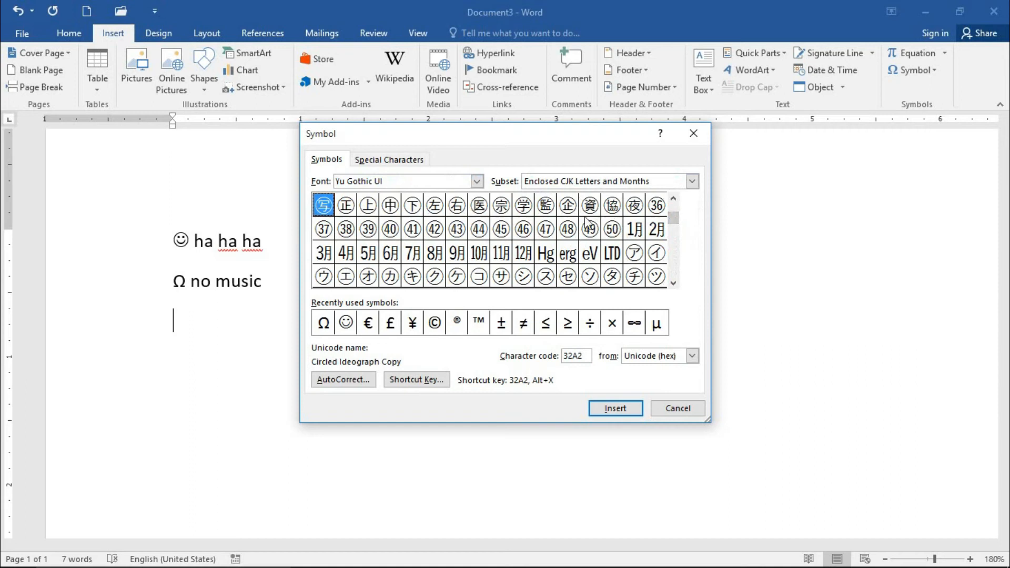
pyautogui.click(477, 182)
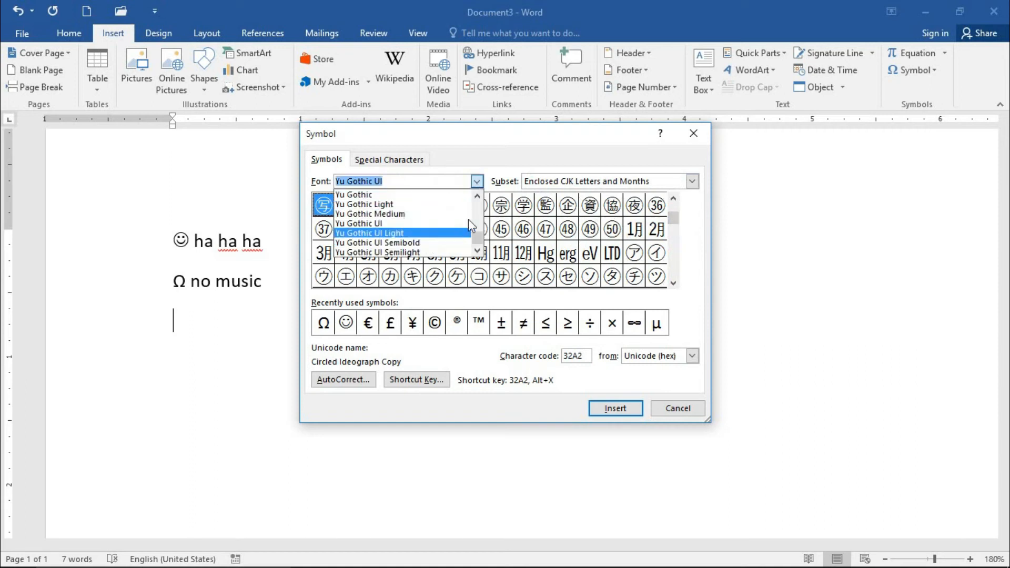
pyautogui.click(480, 228)
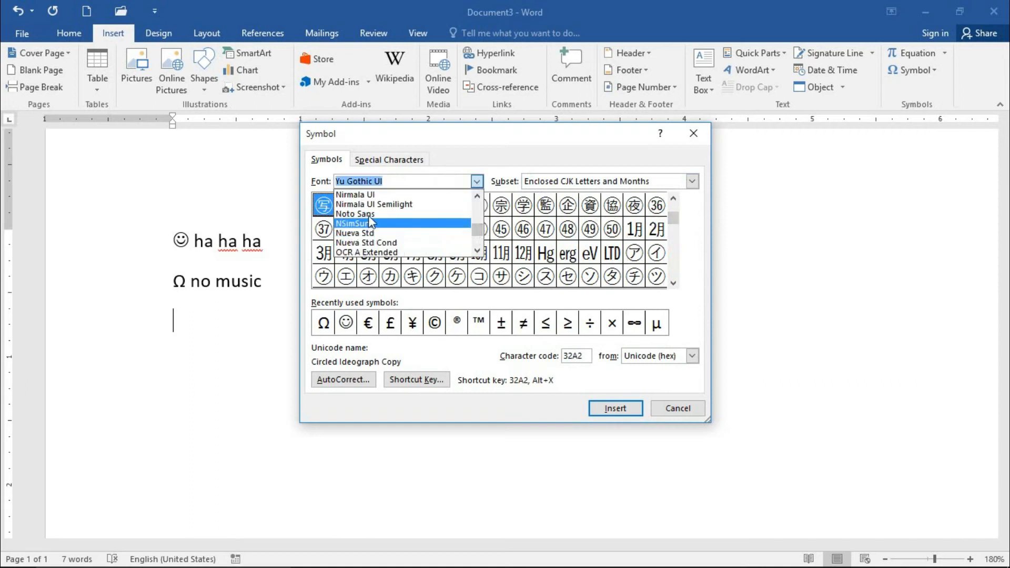
pyautogui.click(363, 214)
pyautogui.moveTo(673, 211); pyautogui.dragTo(670, 270)
pyautogui.click(673, 283)
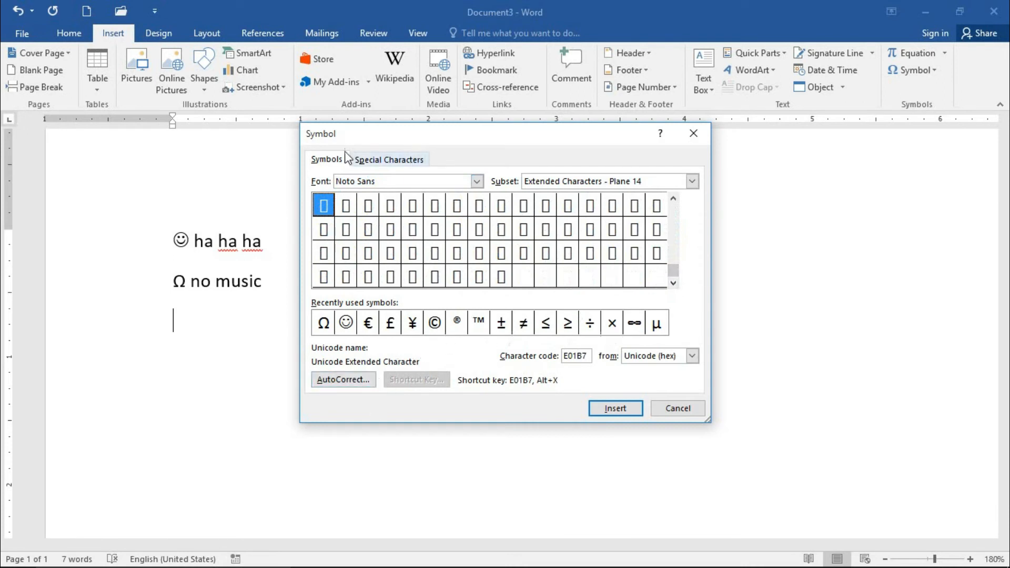
# Step: Review the special characters list, highlight Copyright and close the dialog without inserting anything
pyautogui.click(370, 160)
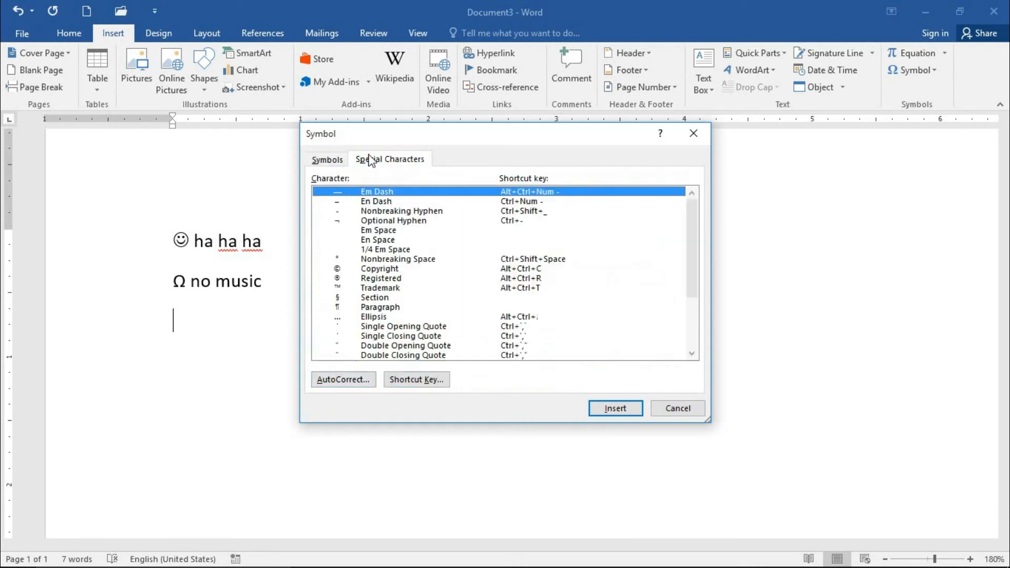
pyautogui.click(374, 269)
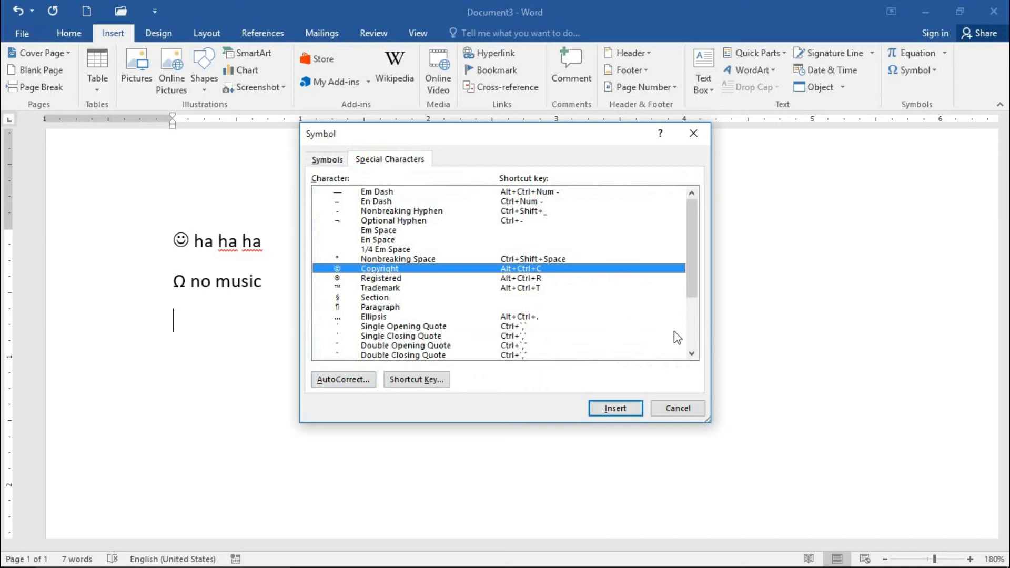
pyautogui.click(678, 410)
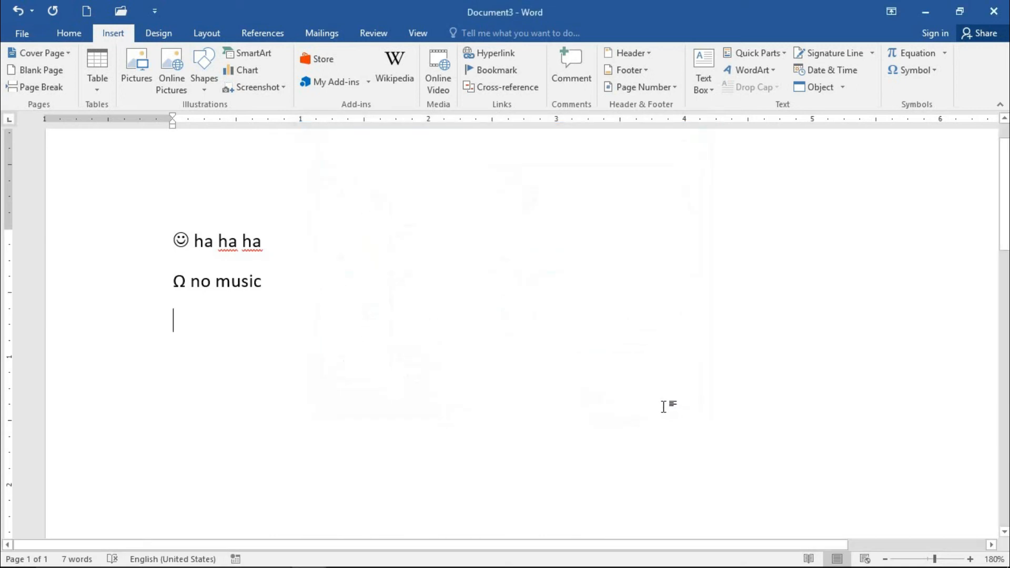
# Step: Write "PIT Ins" below "no music" and complete it with the suggested entry "Pit institute of technology"
pyautogui.write('P')
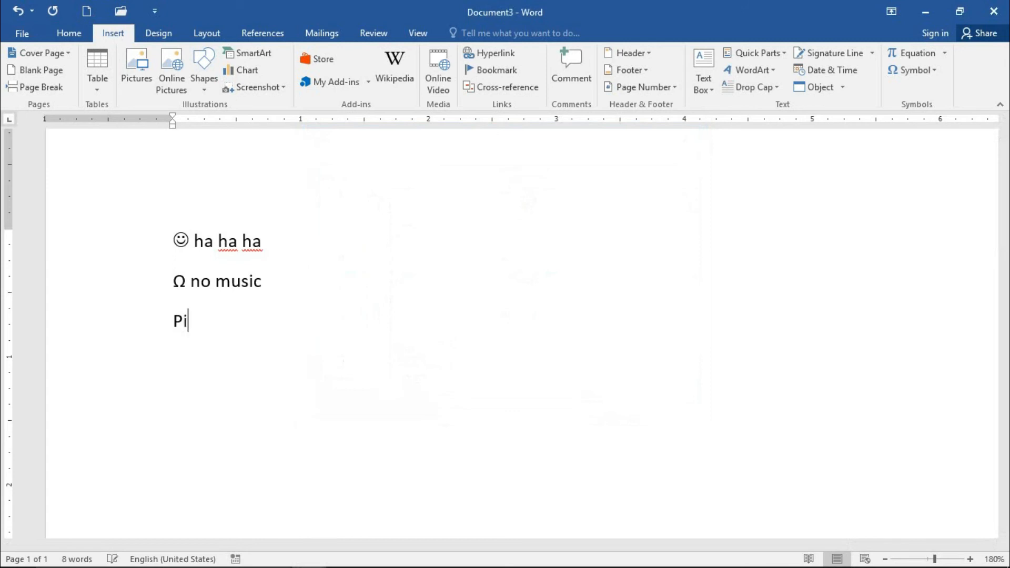
pyautogui.write('IT Ins')
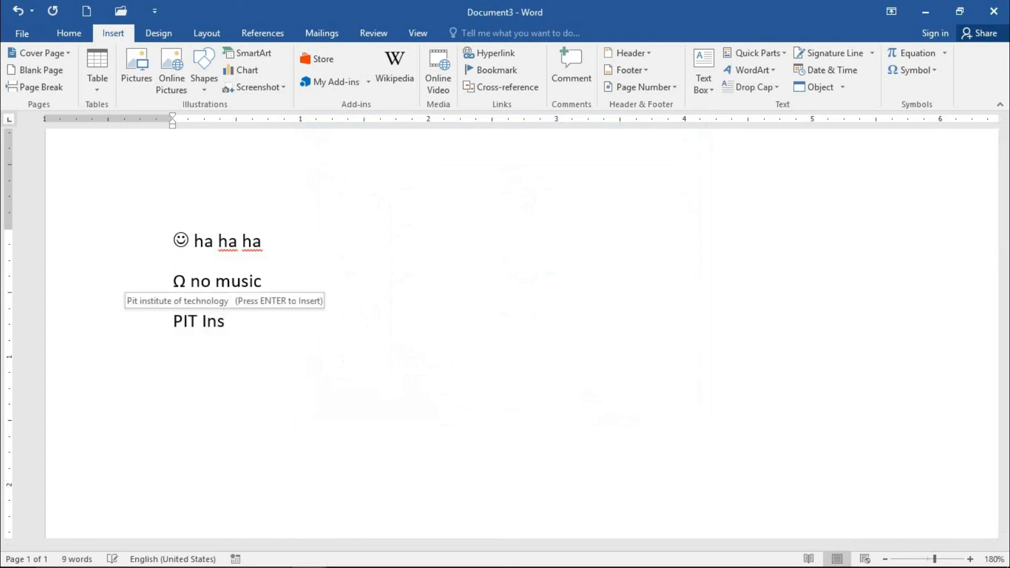
pyautogui.press('Return')
pyautogui.press('Return')
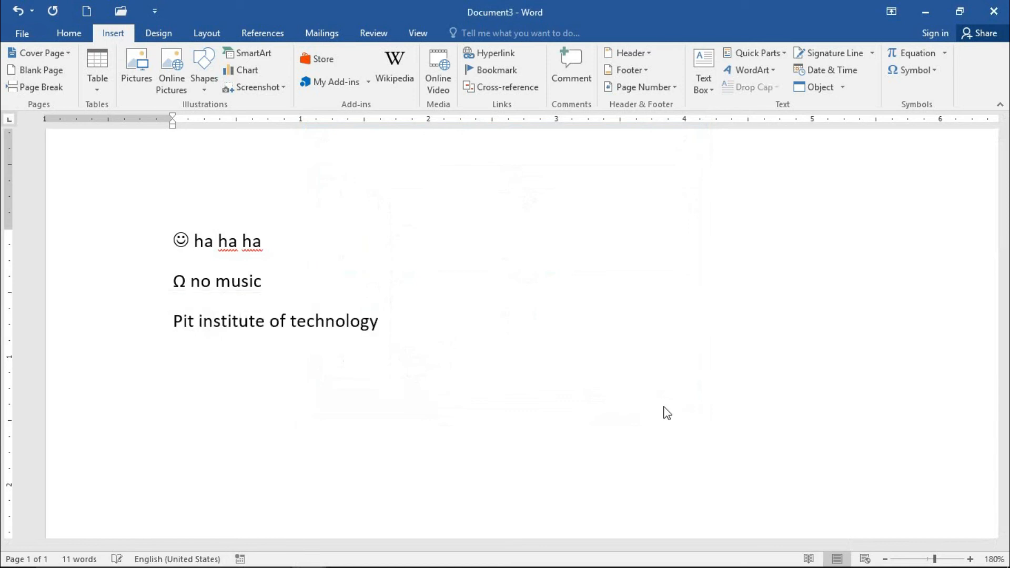
pyautogui.press('BackSpace')
# Step: Insert the Copyright special character after "Pit institute of technology" and close the symbol dialog
pyautogui.click(935, 71)
pyautogui.click(919, 182)
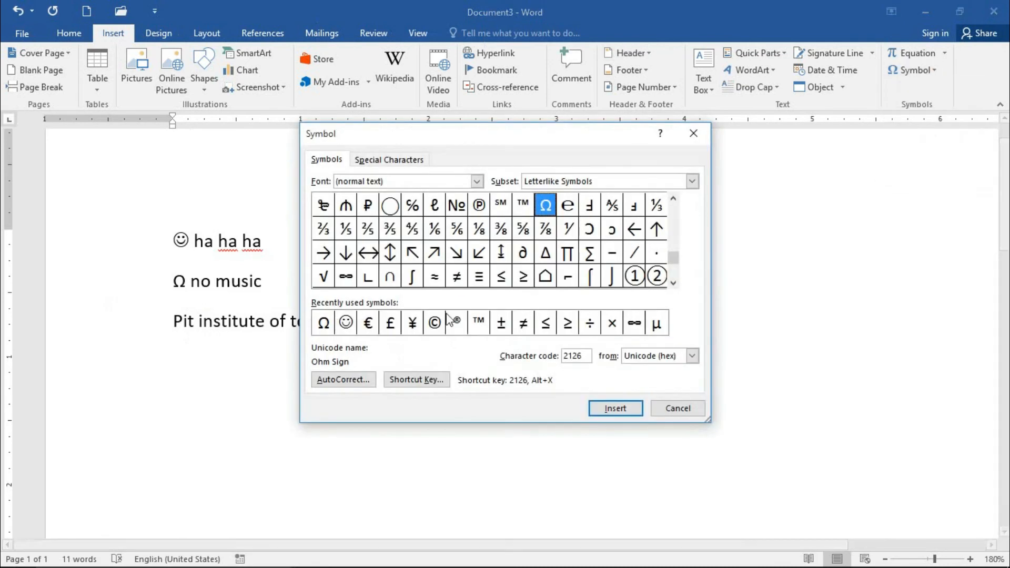
pyautogui.click(401, 159)
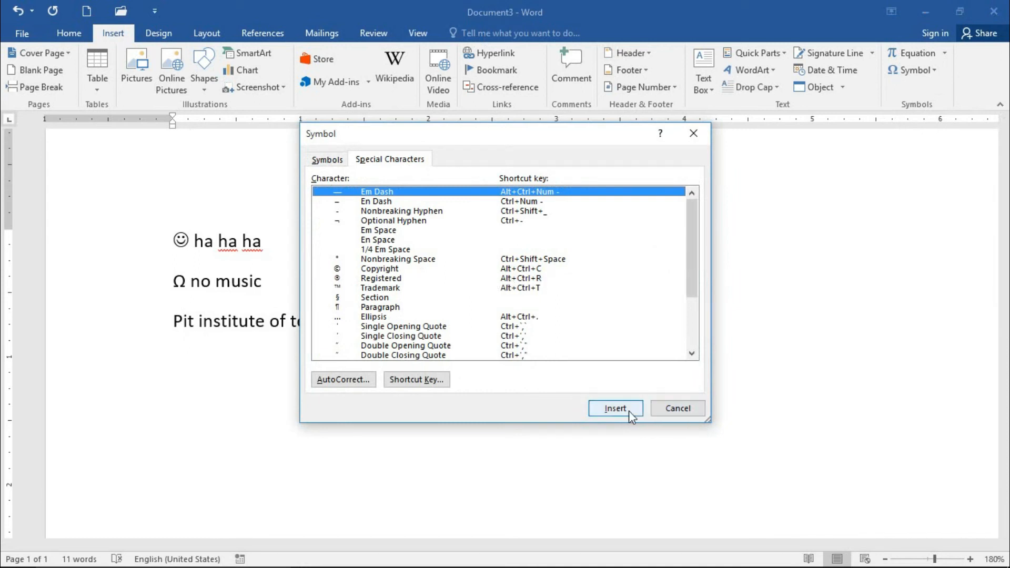
pyautogui.click(391, 270)
pyautogui.click(605, 409)
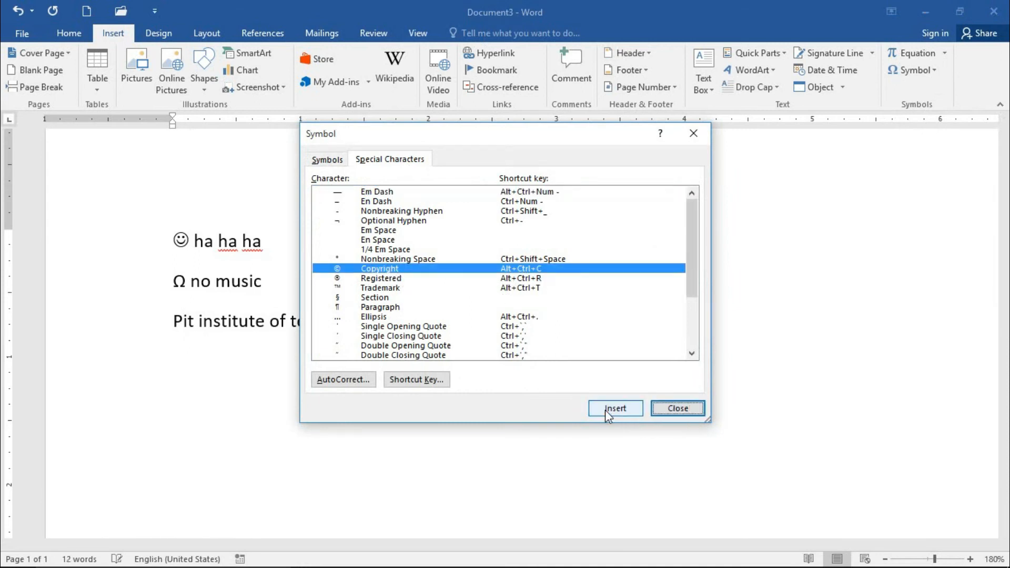
pyautogui.click(668, 410)
# Step: Delete the text "Pit institute of technology" in front of the copyright symbol
pyautogui.press('BackSpace')
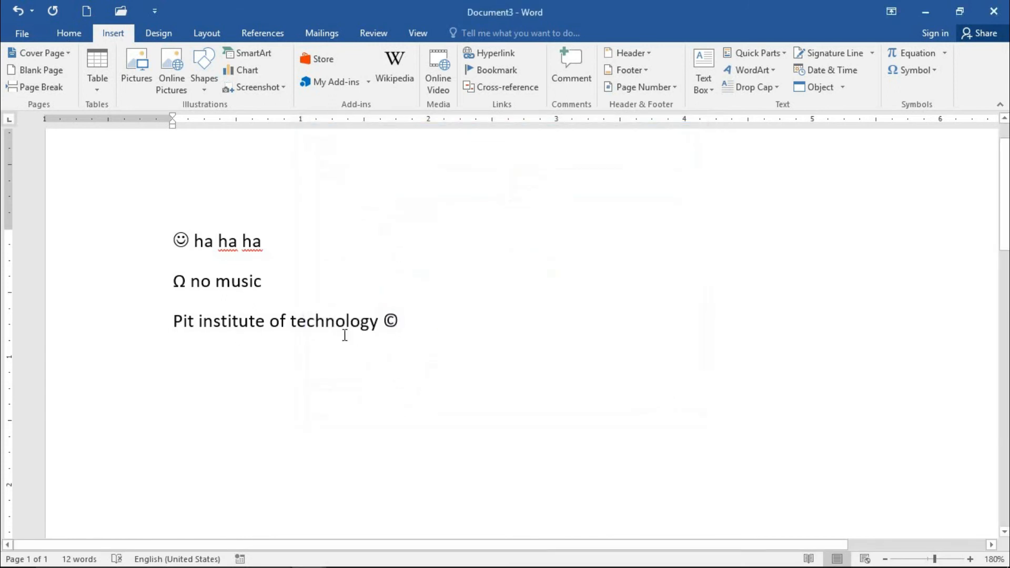
pyautogui.moveTo(296, 330); pyautogui.dragTo(179, 330)
pyautogui.press('BackSpace')
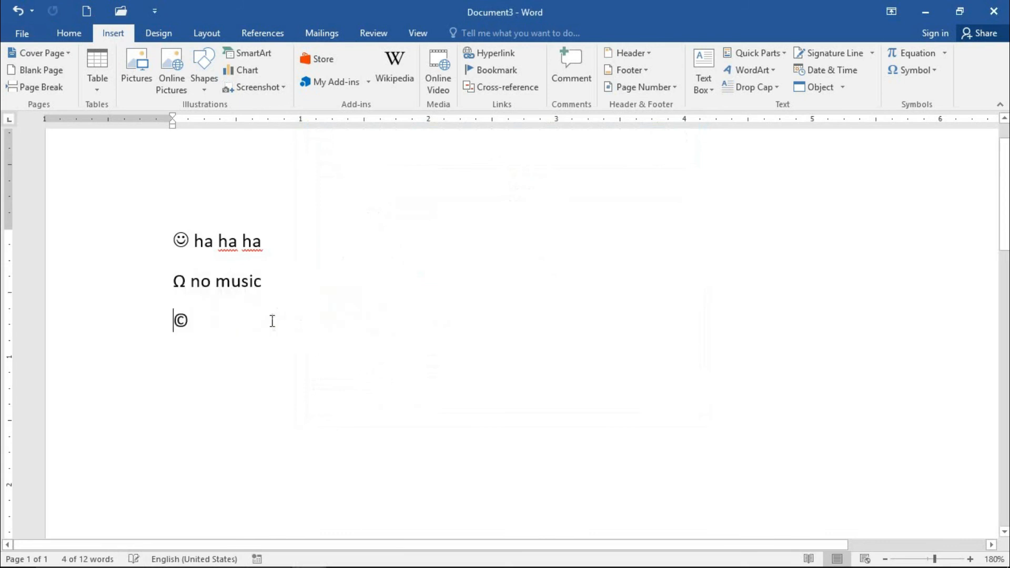
# Step: Write "all rights reserved" right after the copyright symbol, correcting the spelling of "reserved"
pyautogui.write('all')
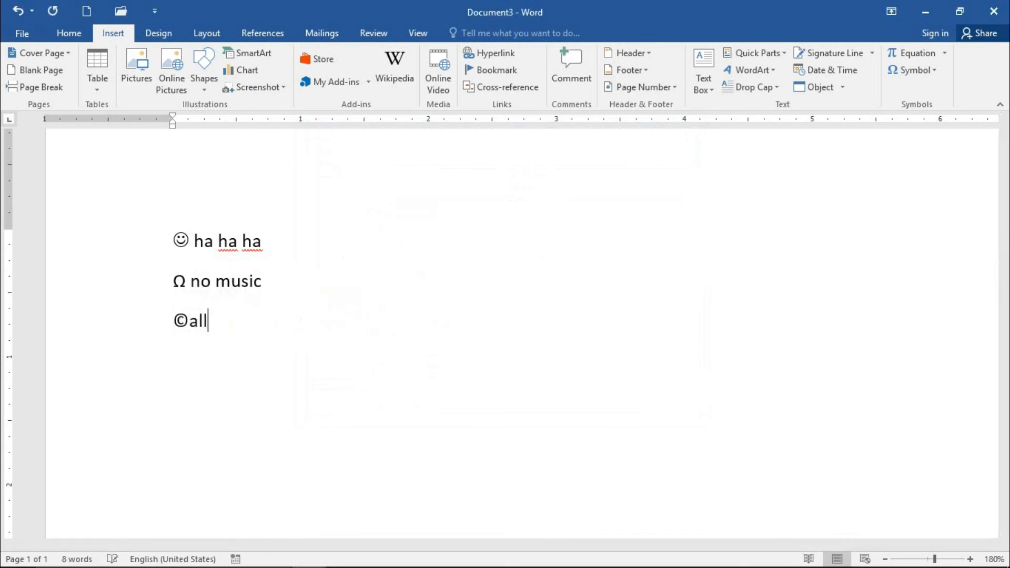
pyautogui.write(' rights re')
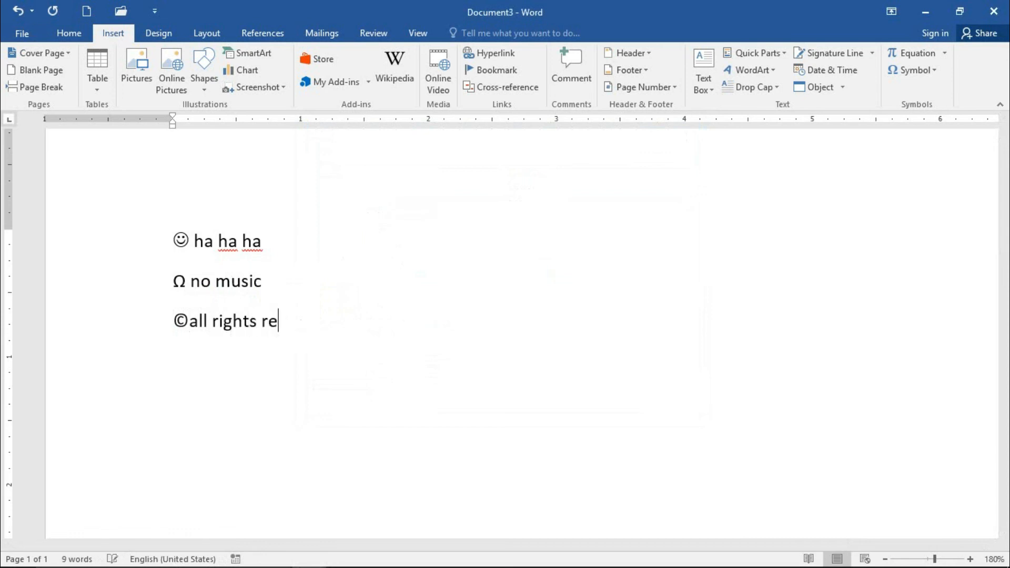
pyautogui.write('seved')
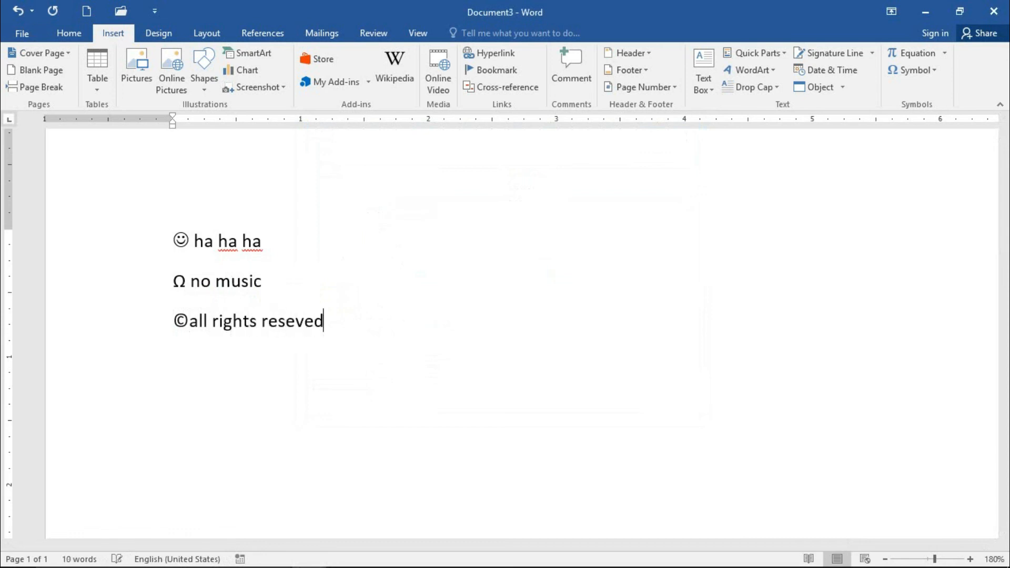
pyautogui.press('BackSpace')
pyautogui.press('BackSpace')
pyautogui.press('BackSpace')
pyautogui.write('rved')
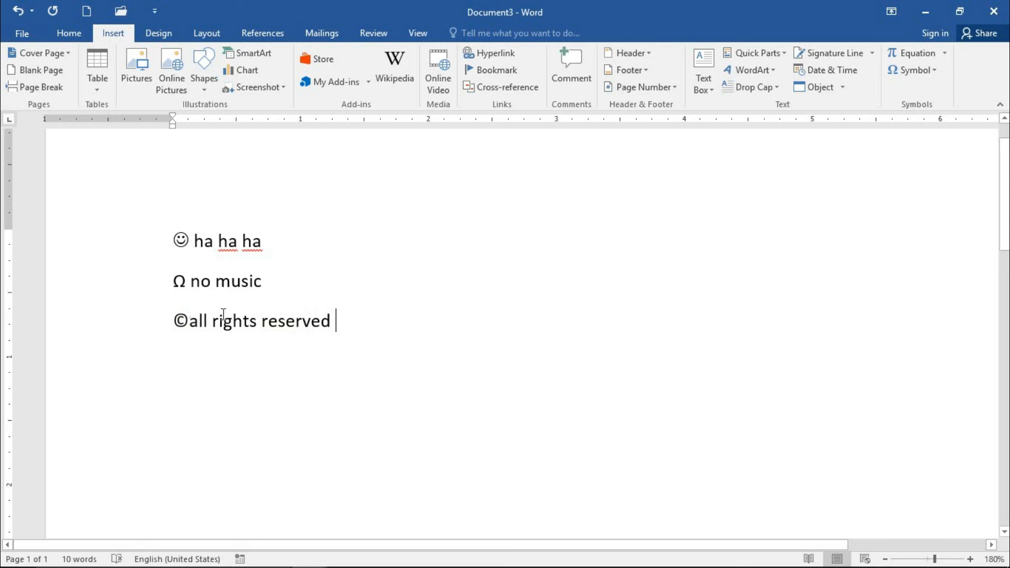
# Step: View the AutoCorrect settings for the Em Dash special character and cancel them without adding an entry
pyautogui.click(933, 70)
pyautogui.click(927, 179)
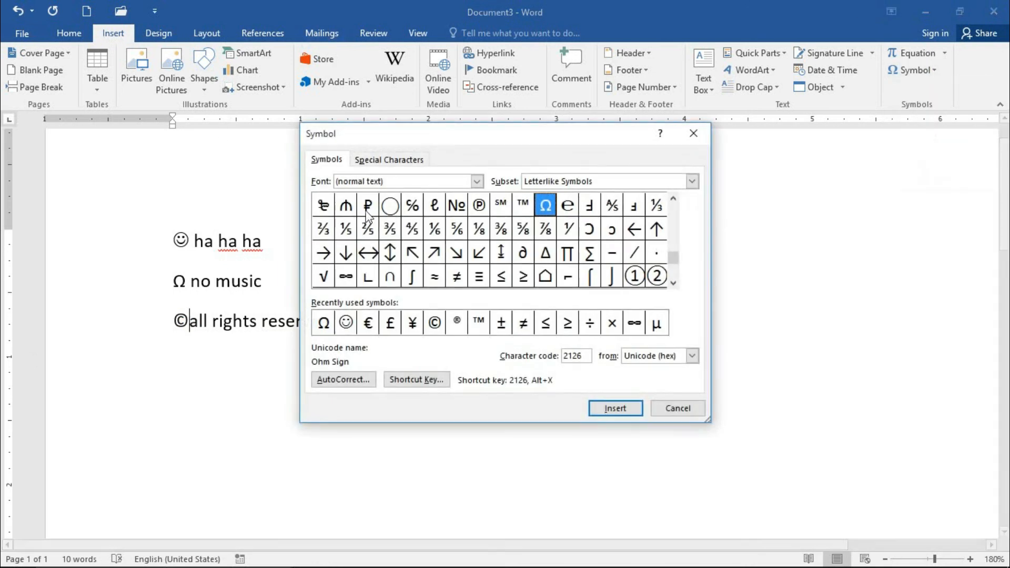
pyautogui.click(381, 160)
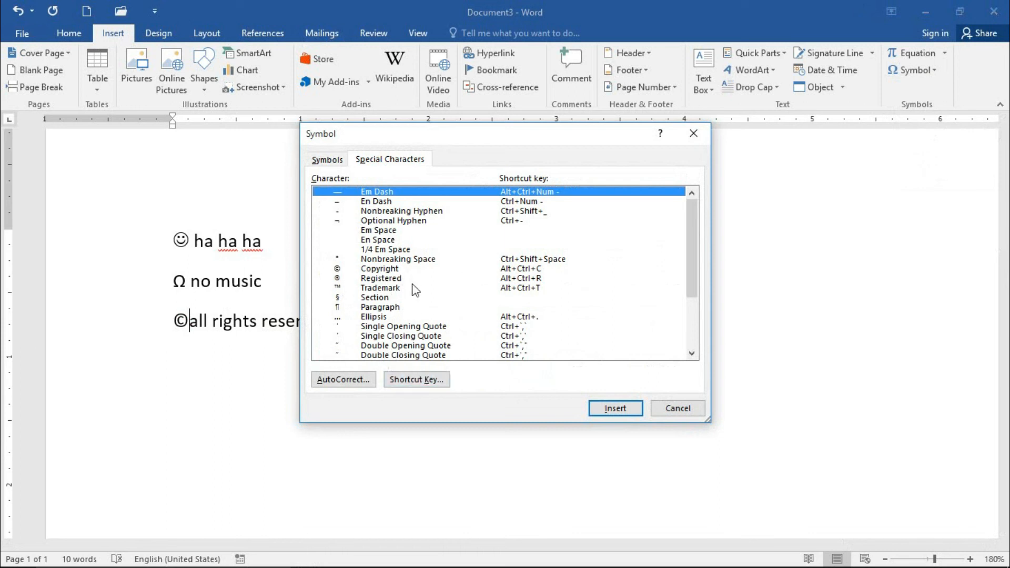
pyautogui.click(361, 379)
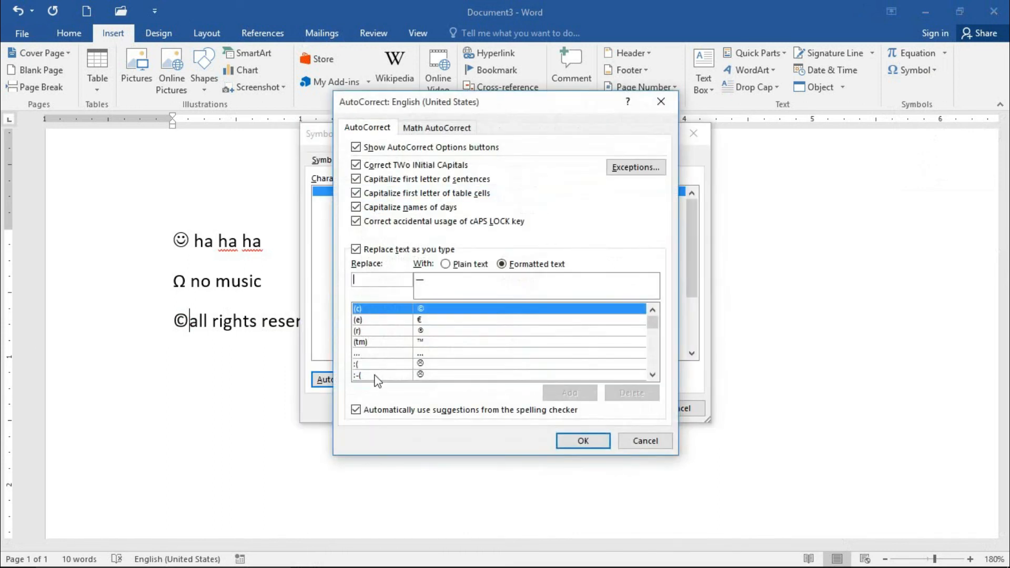
pyautogui.click(638, 443)
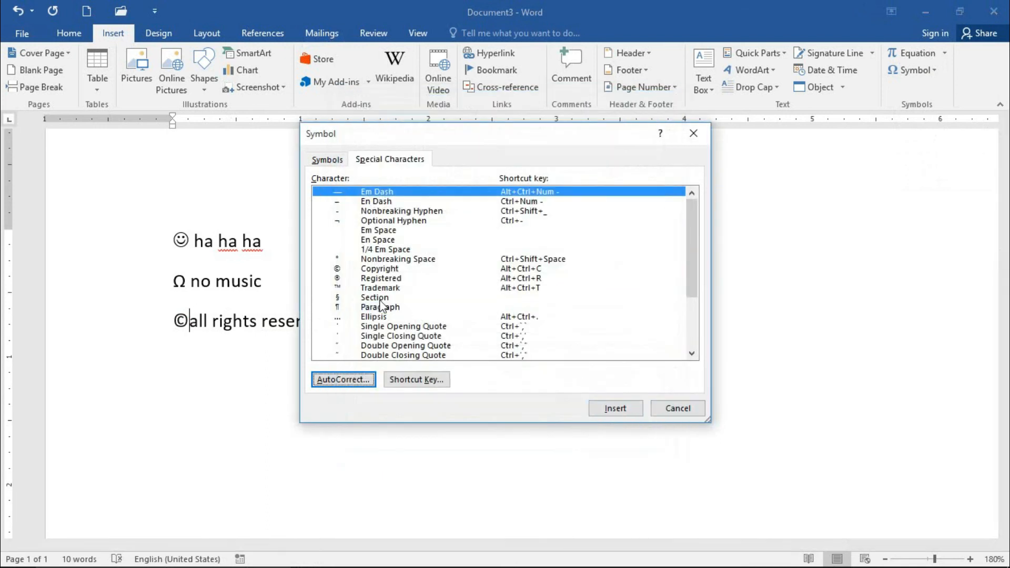
# Step: Add an AutoCorrect entry that replaces "haha" with the recently used smiley symbol, and close the symbol dialog
pyautogui.click(331, 159)
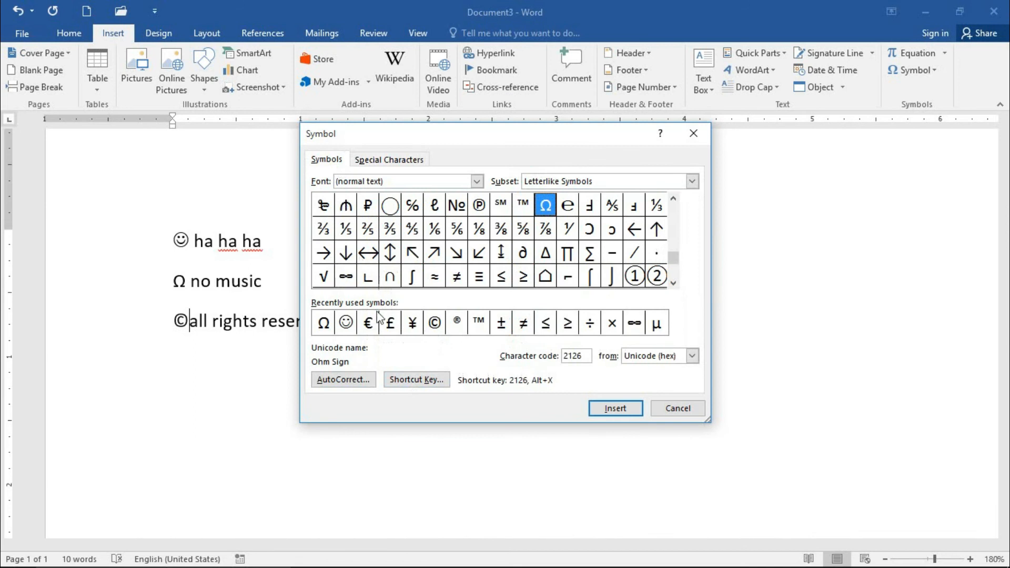
pyautogui.click(346, 322)
pyautogui.click(343, 380)
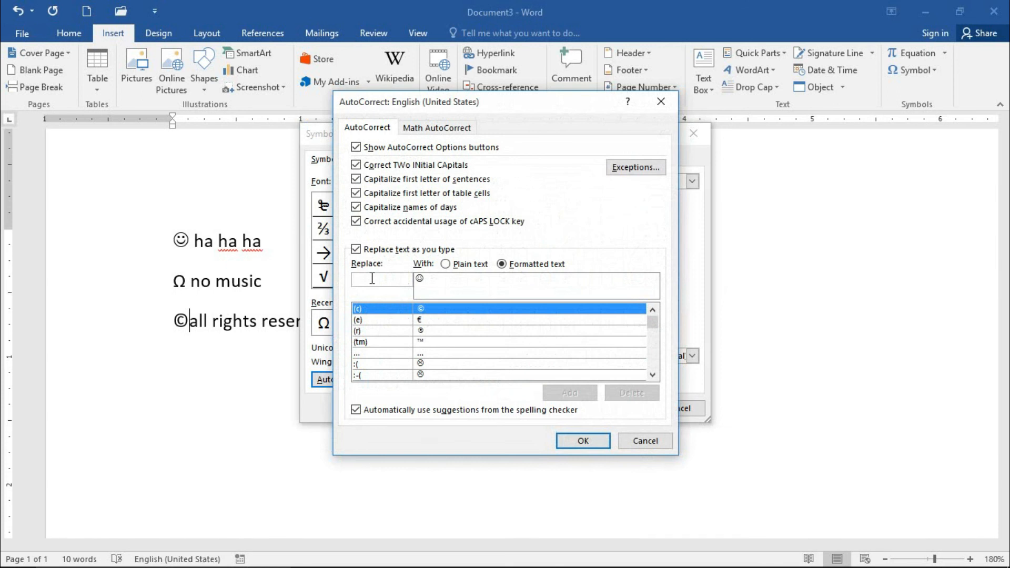
pyautogui.write('haha')
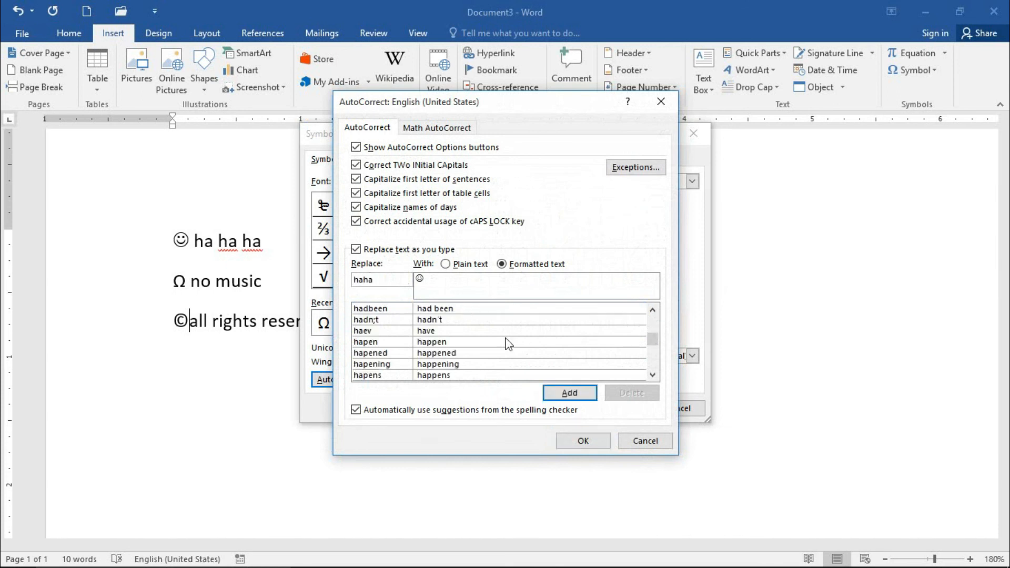
pyautogui.click(563, 394)
pyautogui.click(583, 442)
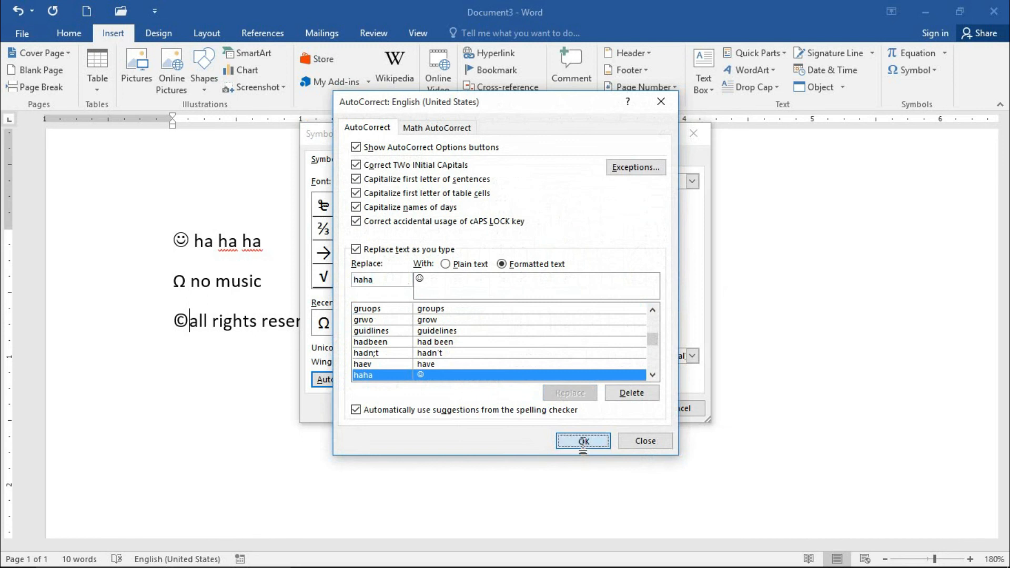
pyautogui.click(665, 405)
# Step: Write "haha" on a new line below "all rights reserved" so AutoCorrect replaces it with the smiley, and start another line
pyautogui.press('End')
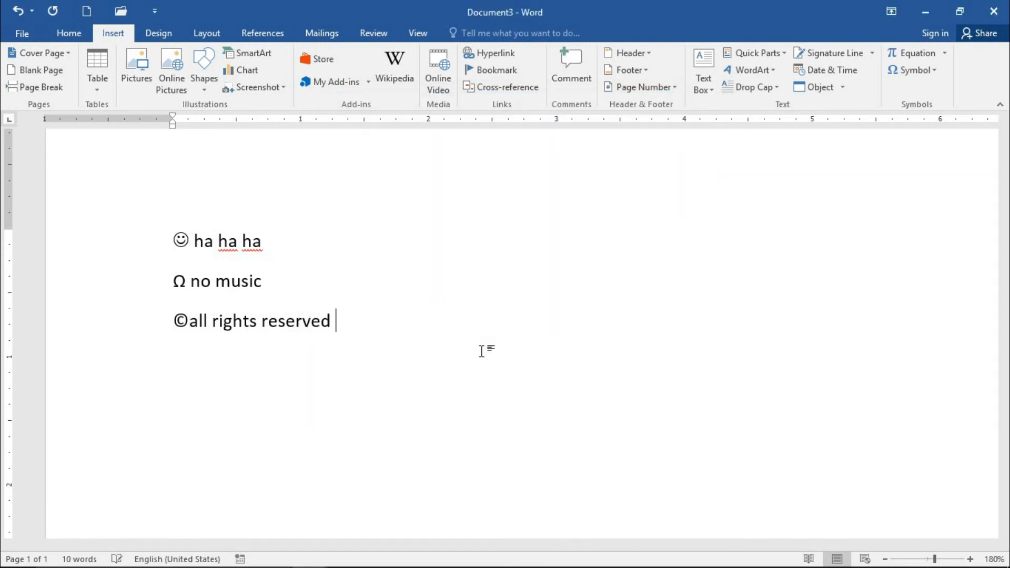
pyautogui.press('Return')
pyautogui.write('ha ha')
pyautogui.press('Return')
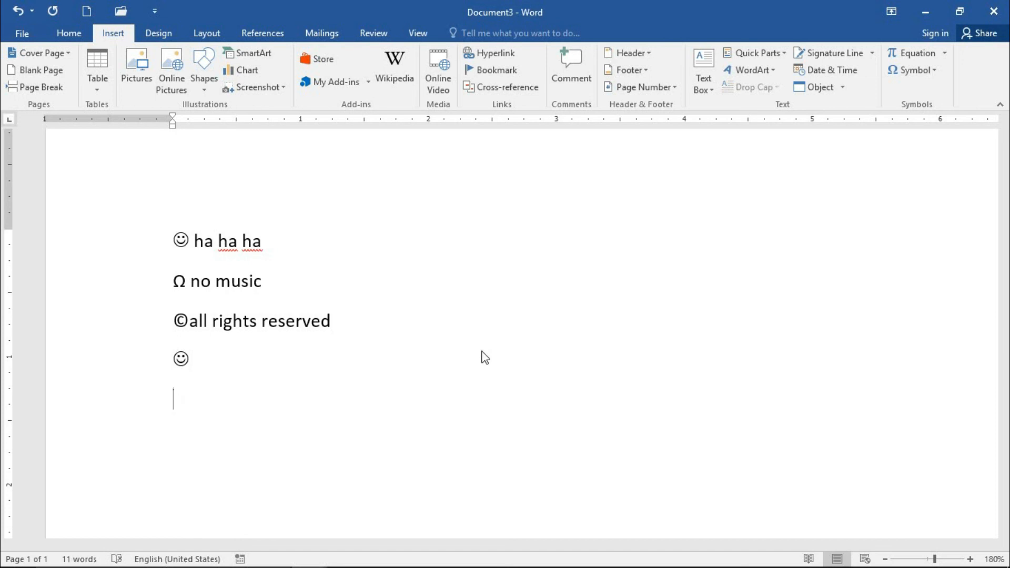
# Step: Inspect the AutoCorrect and shortcut key settings of the smiley symbol, leaving both without changes
pyautogui.click(934, 70)
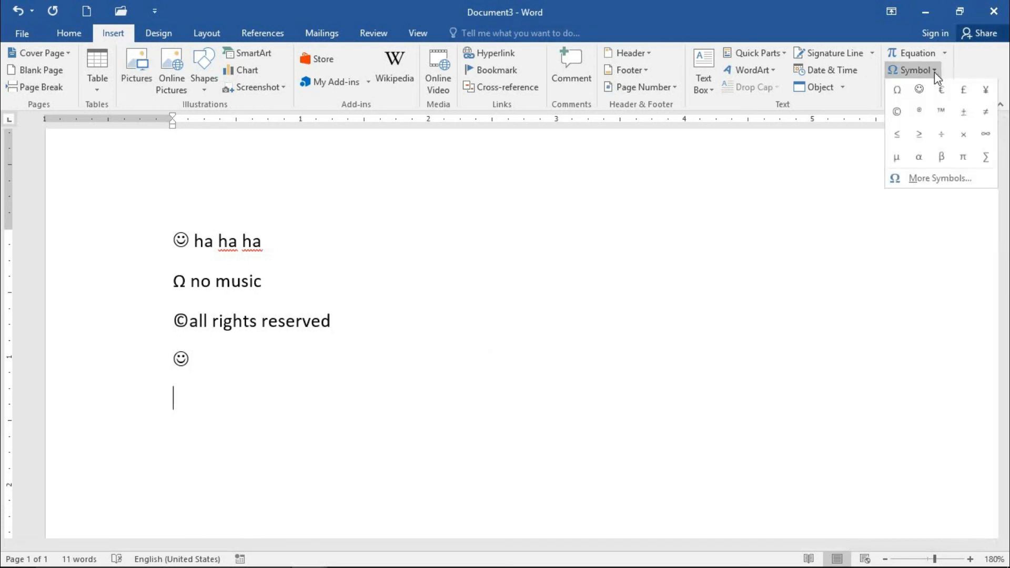
pyautogui.click(921, 179)
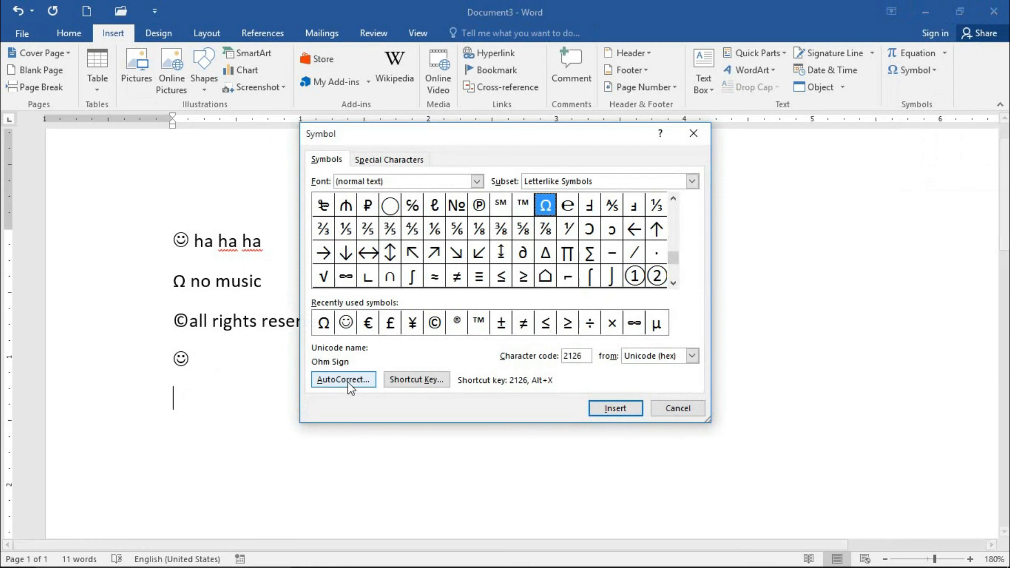
pyautogui.click(346, 323)
pyautogui.click(343, 379)
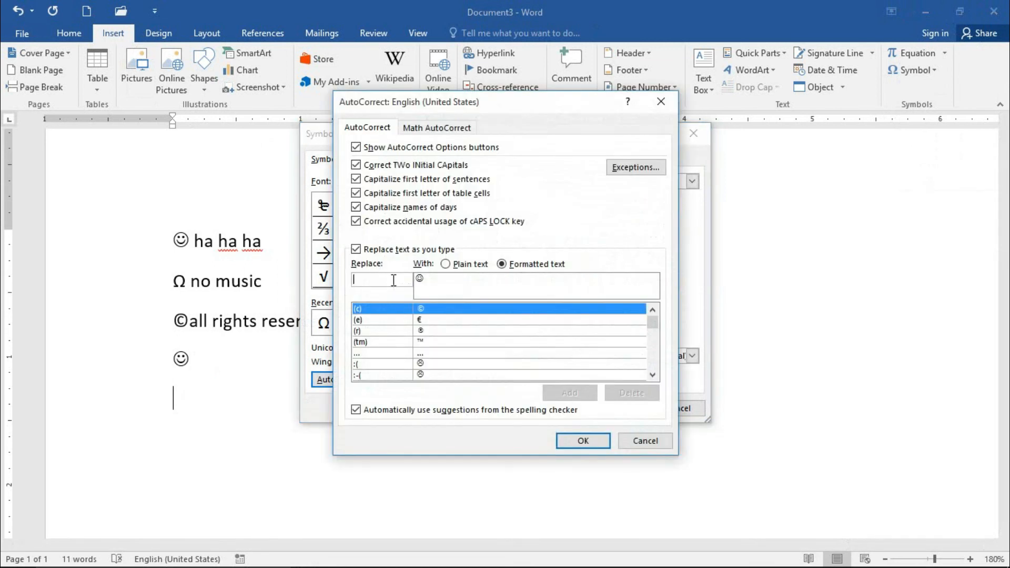
pyautogui.click(659, 440)
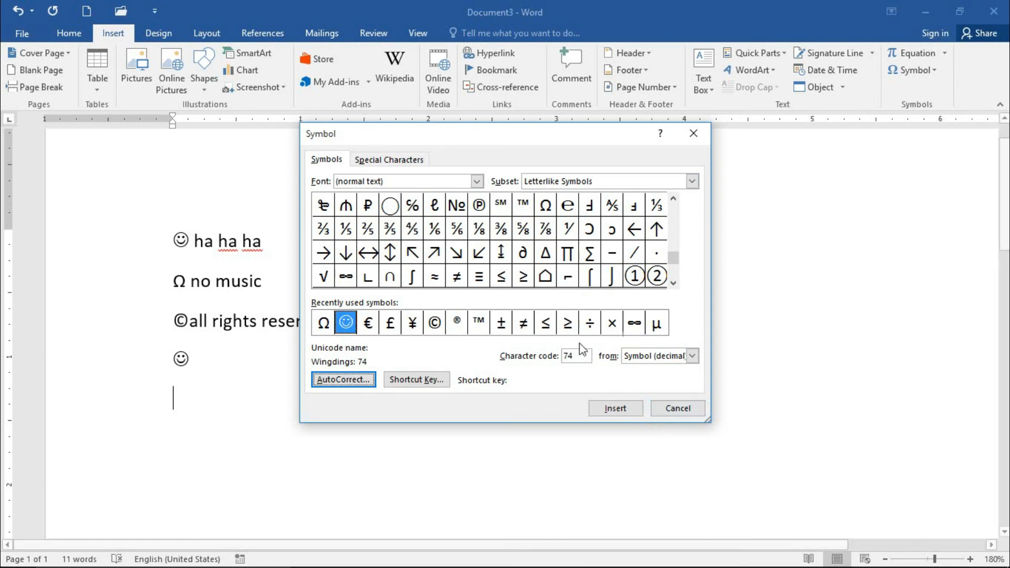
pyautogui.click(425, 381)
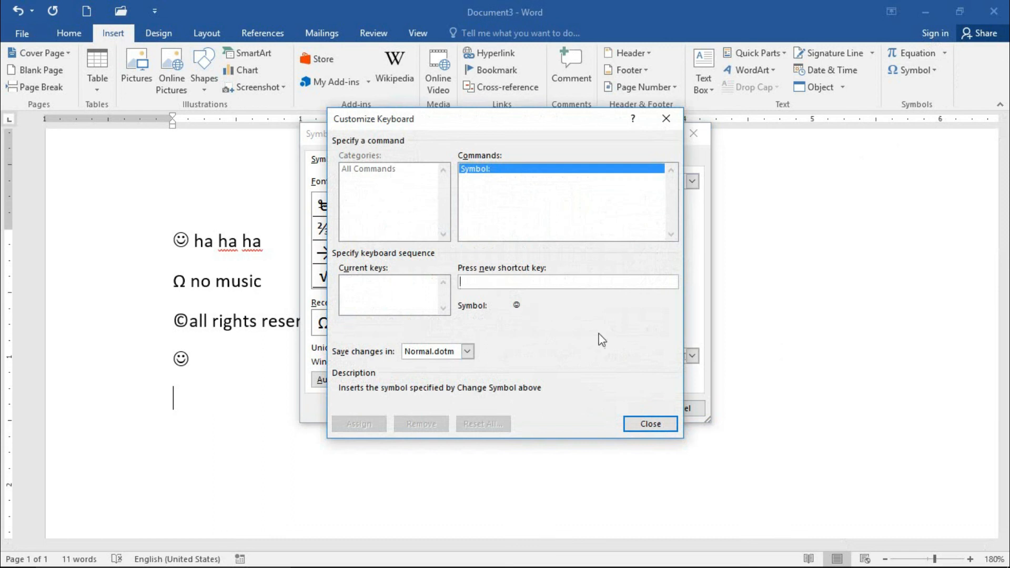
pyautogui.click(651, 423)
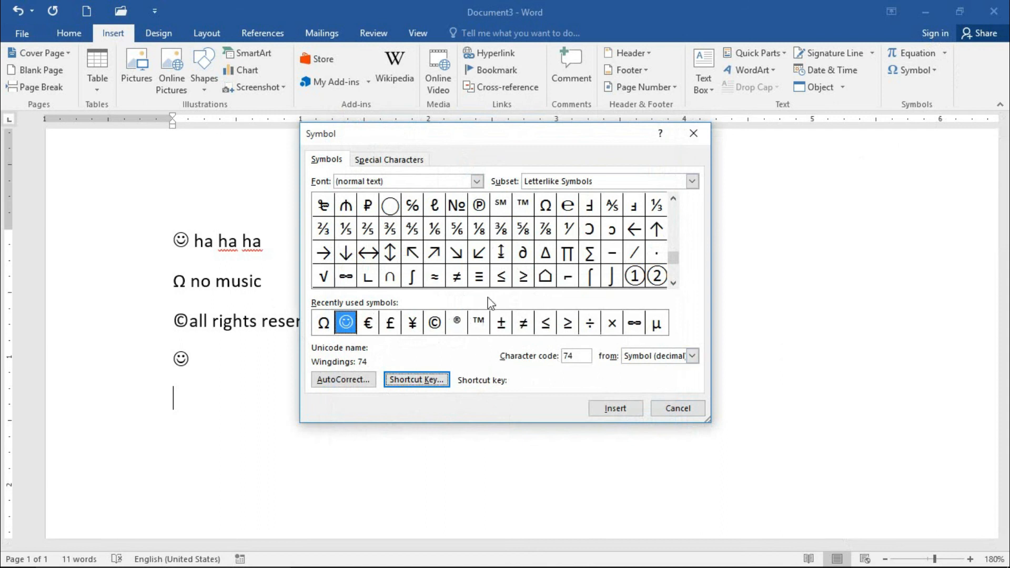
# Step: Highlight several arrow, mathematical and technical symbols in the grid to examine their names, character codes and shortcut keys
pyautogui.click(479, 260)
pyautogui.click(516, 261)
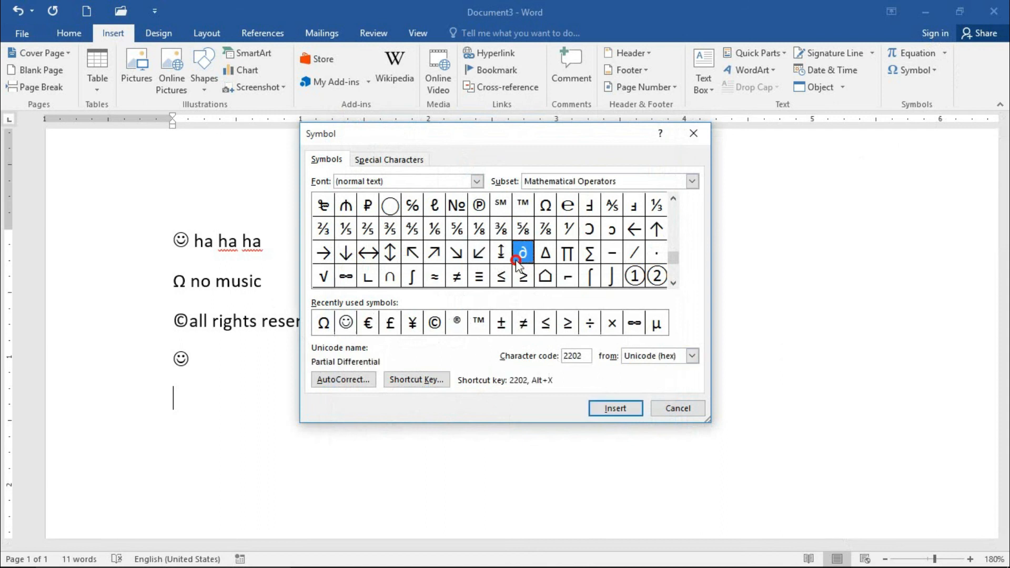
pyautogui.click(568, 276)
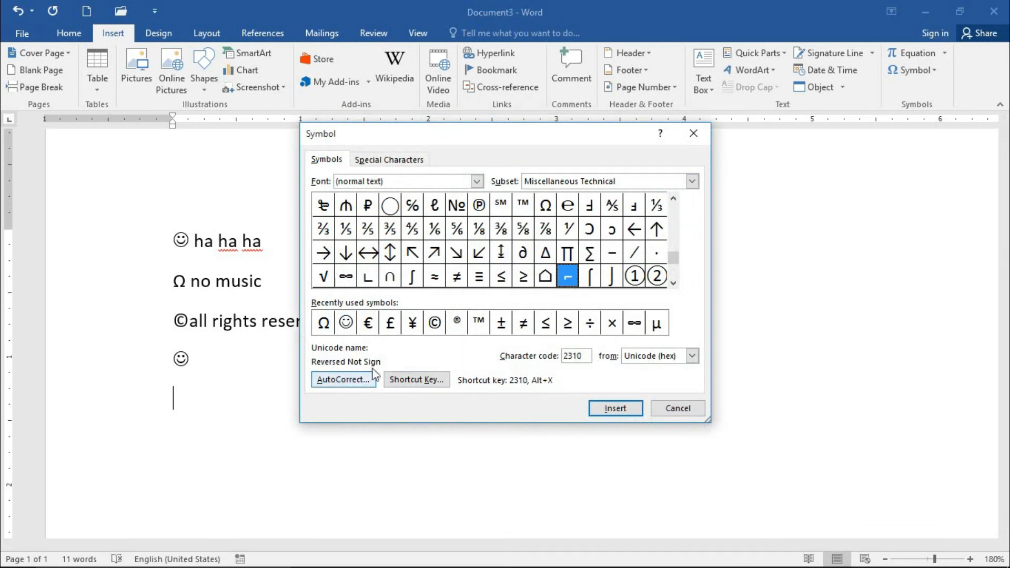
pyautogui.click(410, 257)
pyautogui.click(415, 274)
pyautogui.click(442, 256)
pyautogui.click(476, 252)
pyautogui.click(523, 248)
pyautogui.click(590, 276)
pyautogui.click(612, 276)
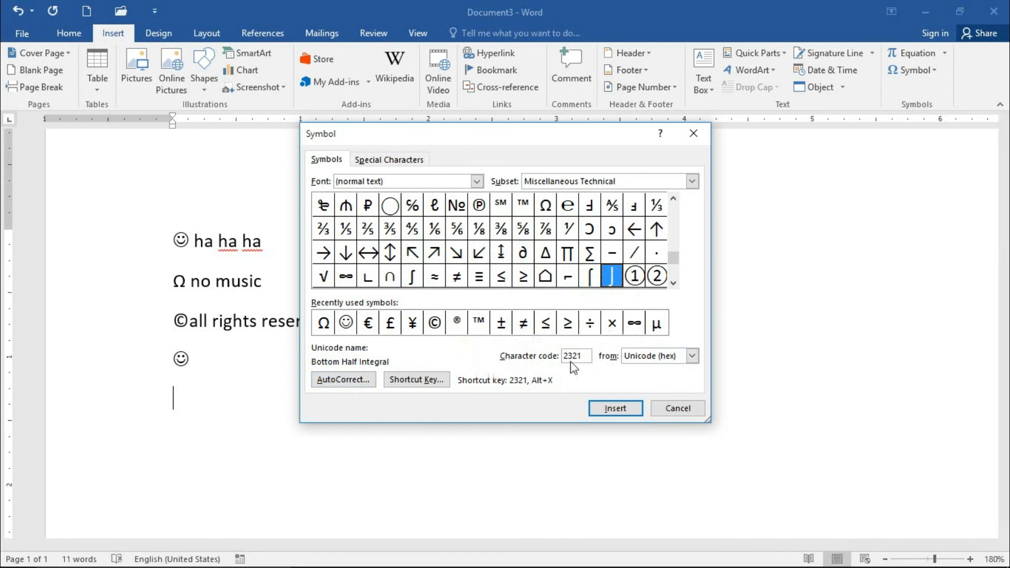
# Step: Examine the ASCII (decimal) and ASCII (hex) character code sets, including the letter Z, and close the symbol dialog without inserting
pyautogui.click(675, 359)
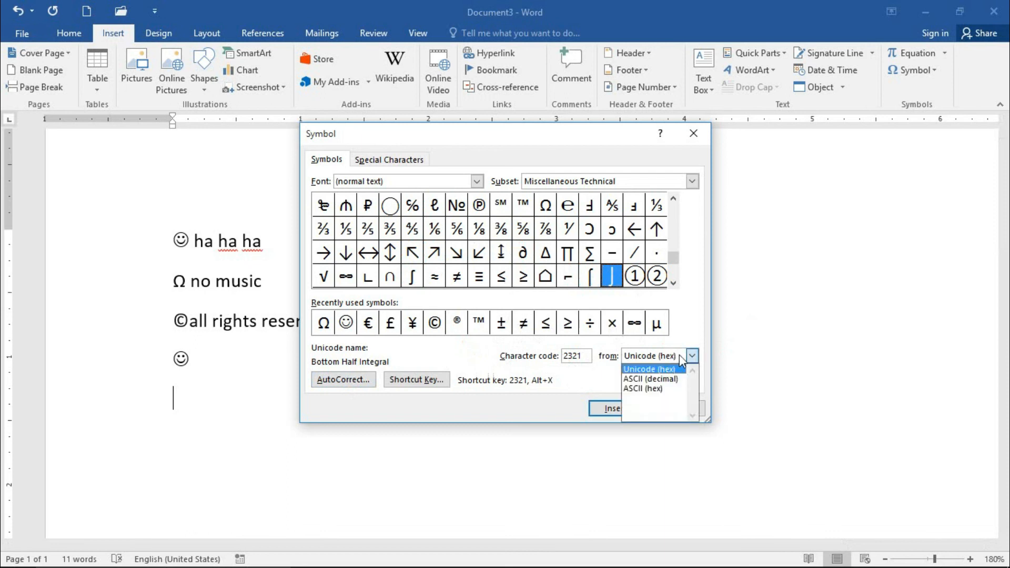
pyautogui.click(672, 387)
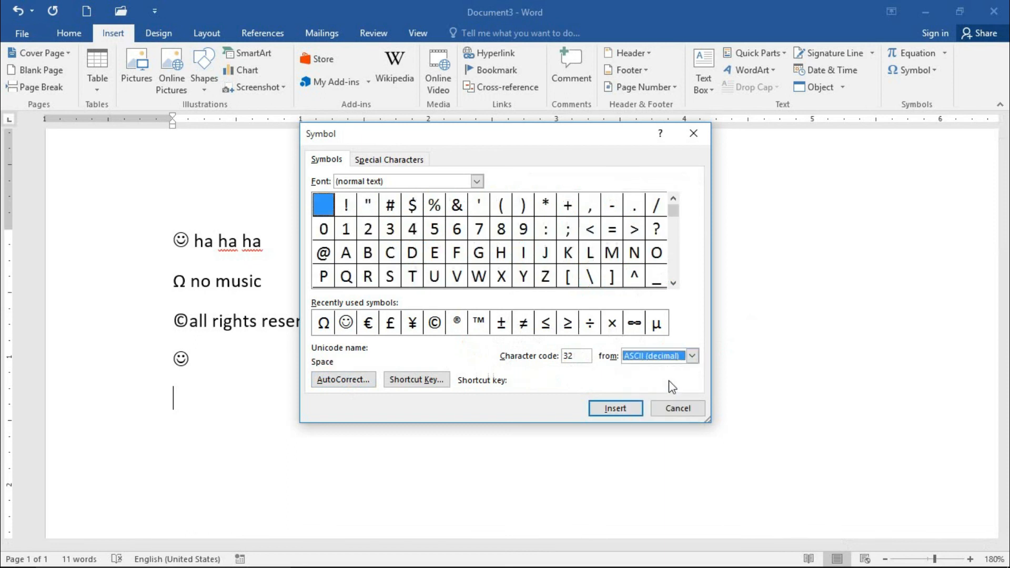
pyautogui.click(546, 278)
pyautogui.click(693, 355)
pyautogui.click(633, 388)
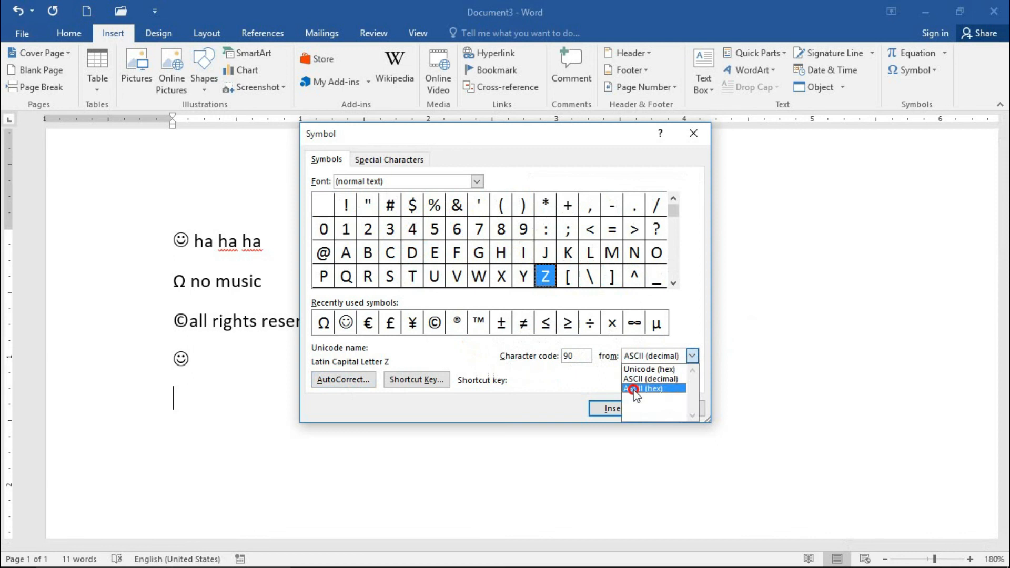
pyautogui.click(672, 409)
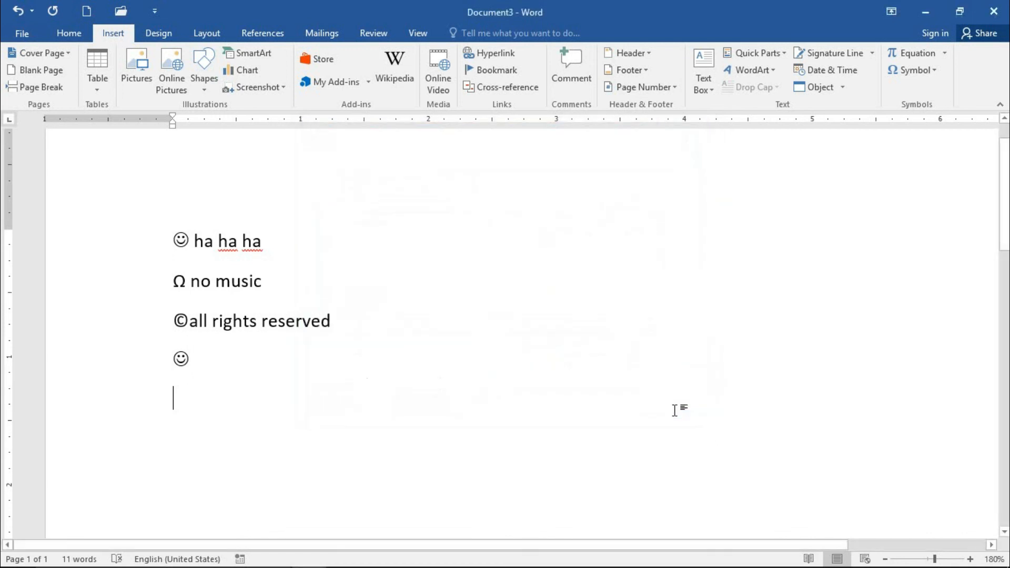
# Step: Delete all the symbol and text lines from the document
pyautogui.tripleClick(135, 207)
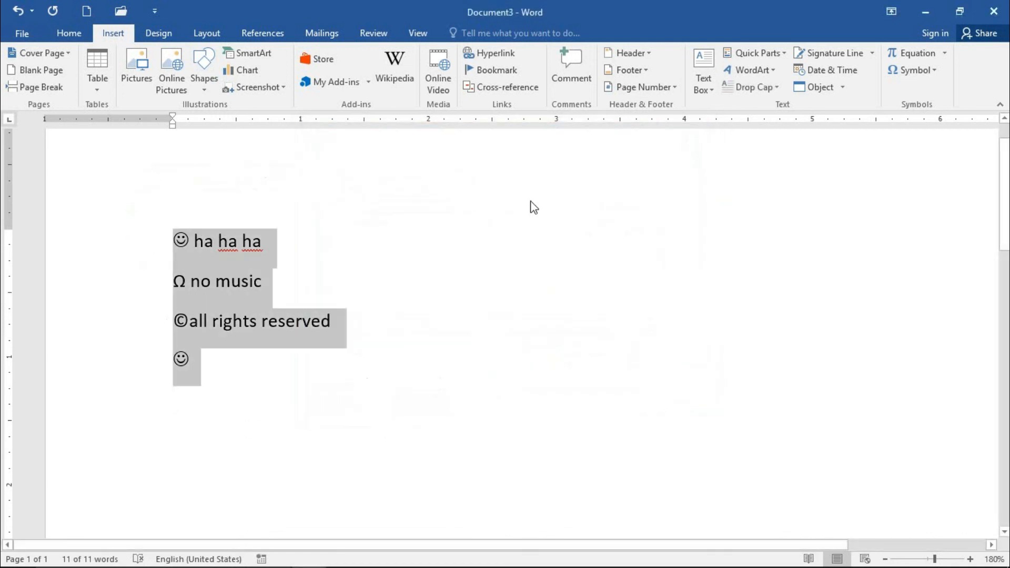
pyautogui.press('Delete')
pyautogui.click(778, 46)
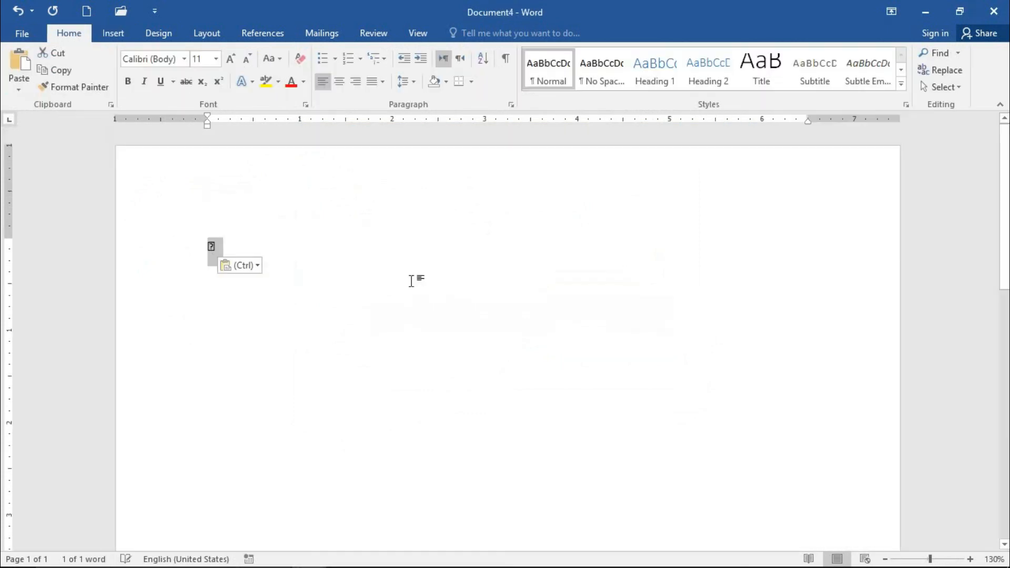
pyautogui.press('Delete')
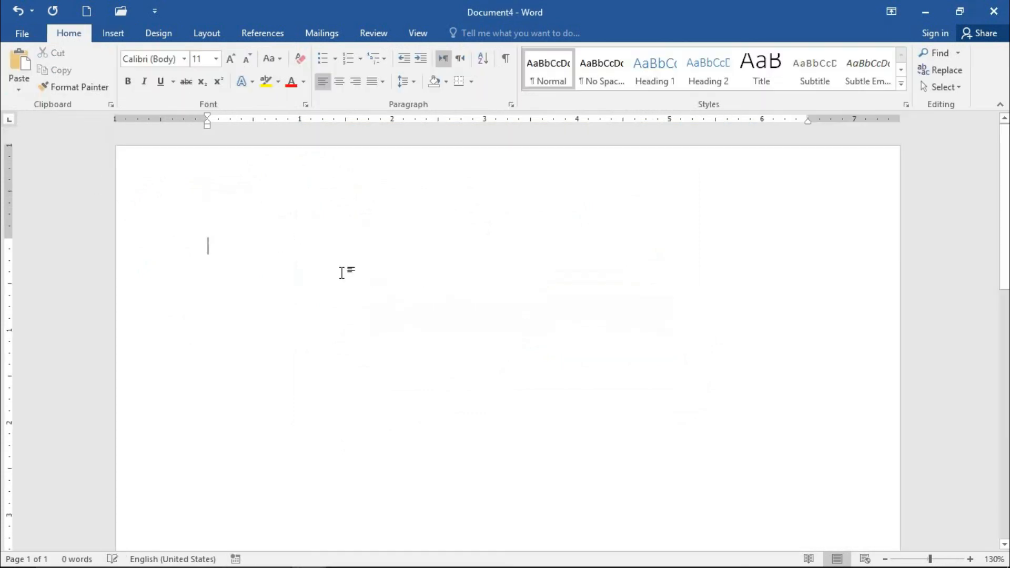